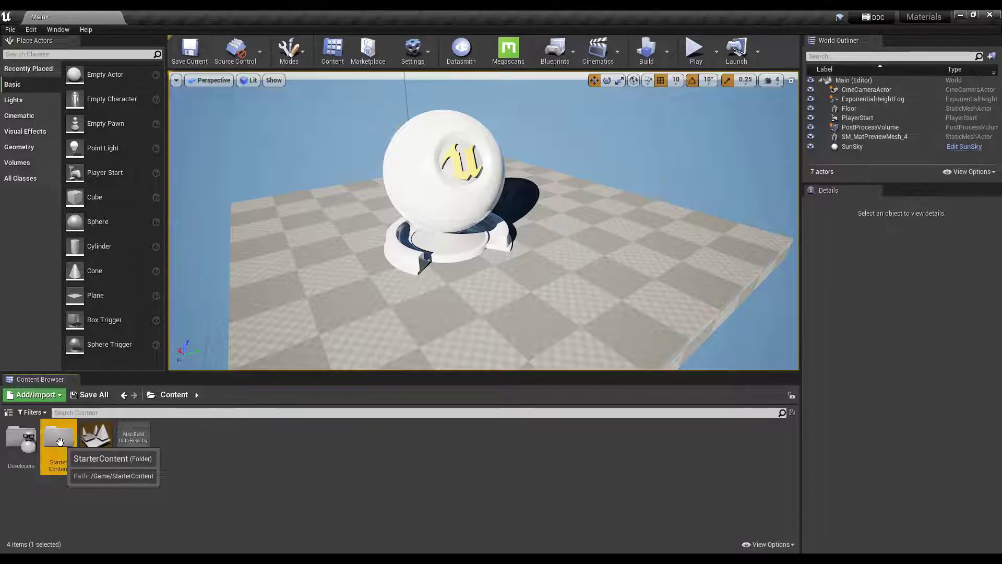
# Apply M_Brick_Clay_Beveled from the StarterContent Materials folder to Element 0 of the preview mesh SM_MatPreviewMesh_4
pyautogui.doubleClick(59, 443)
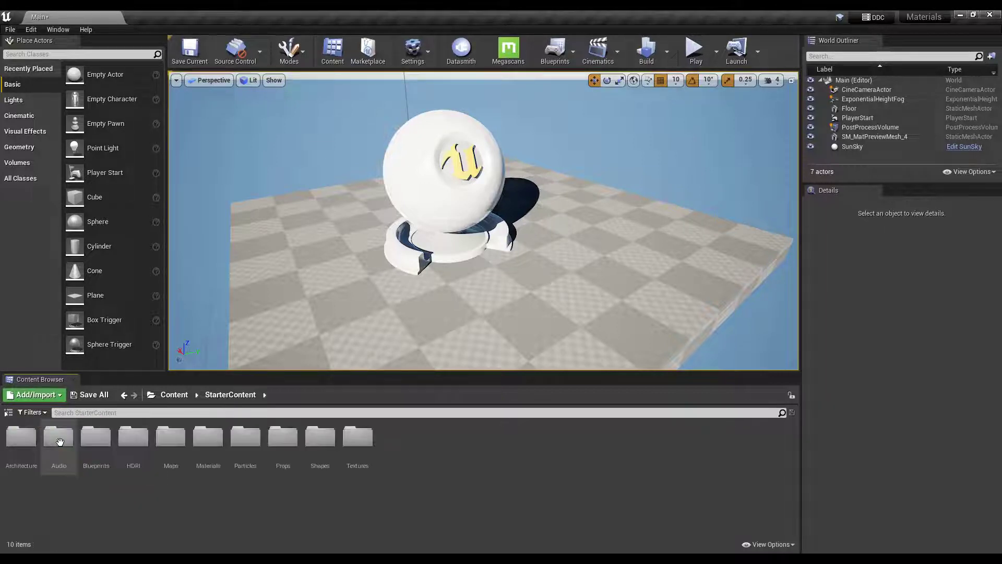
pyautogui.doubleClick(208, 438)
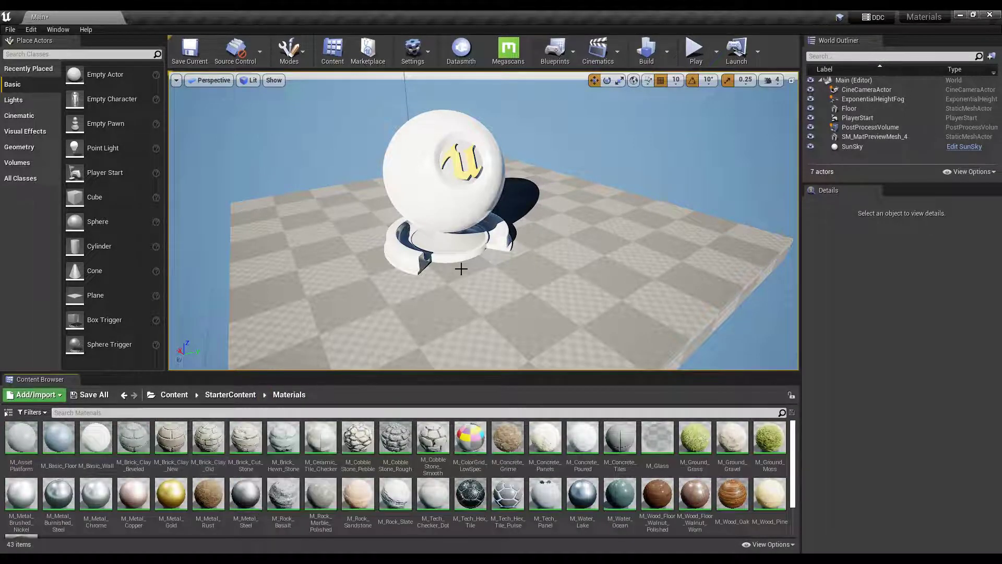
pyautogui.click(424, 172)
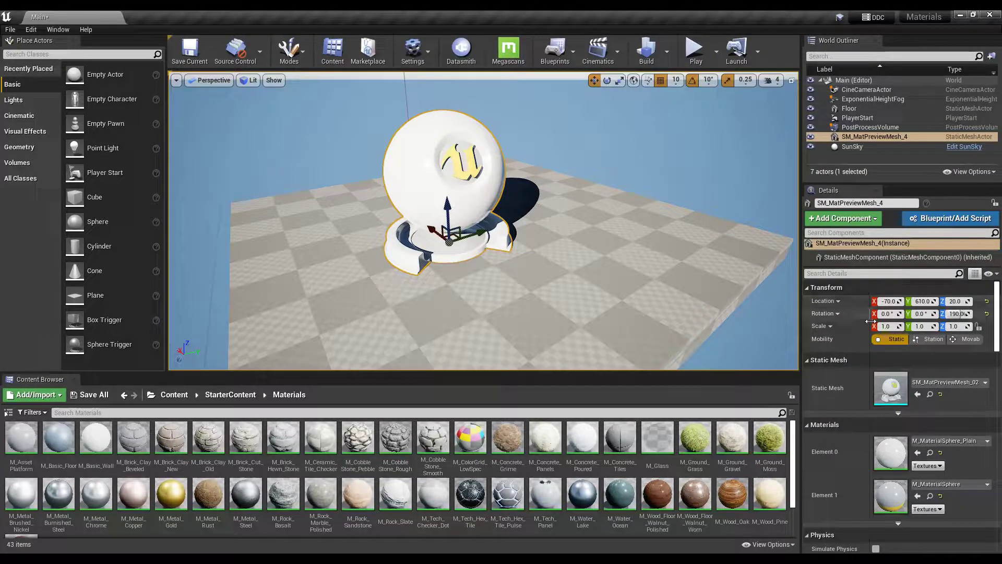
pyautogui.scroll(-2, 857, 366)
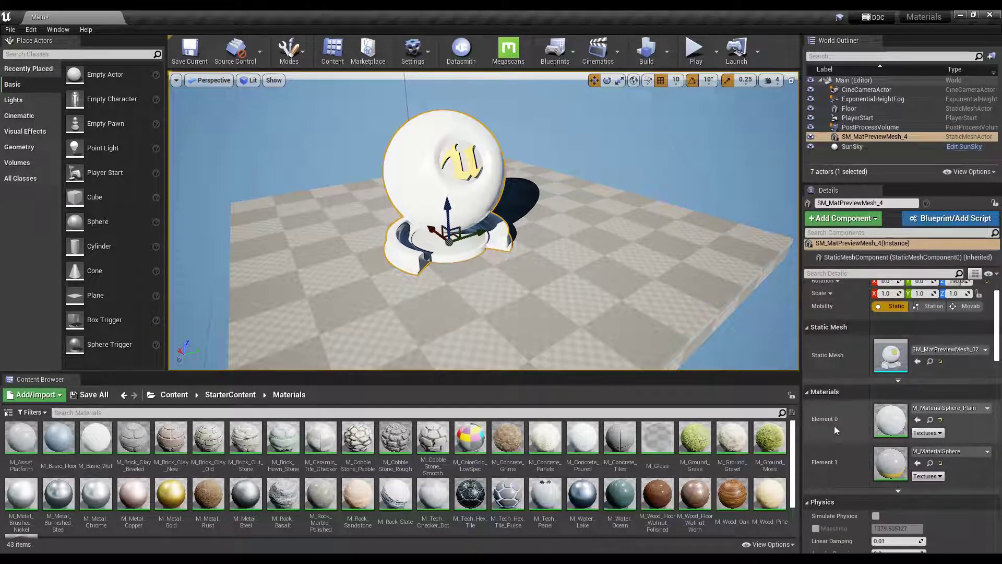
pyautogui.scroll(-2, 834, 425)
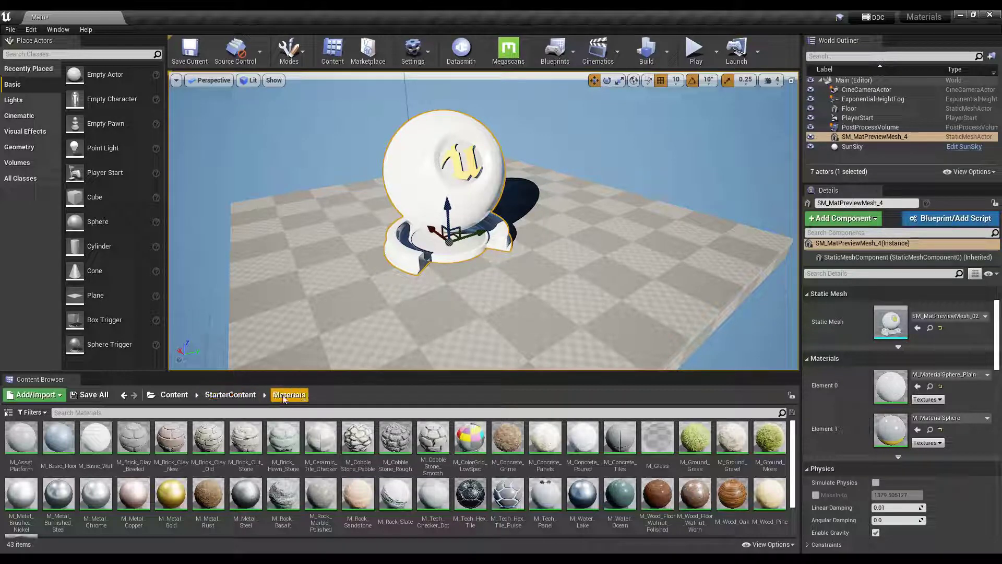
pyautogui.moveTo(136, 436); pyautogui.dragTo(405, 176)
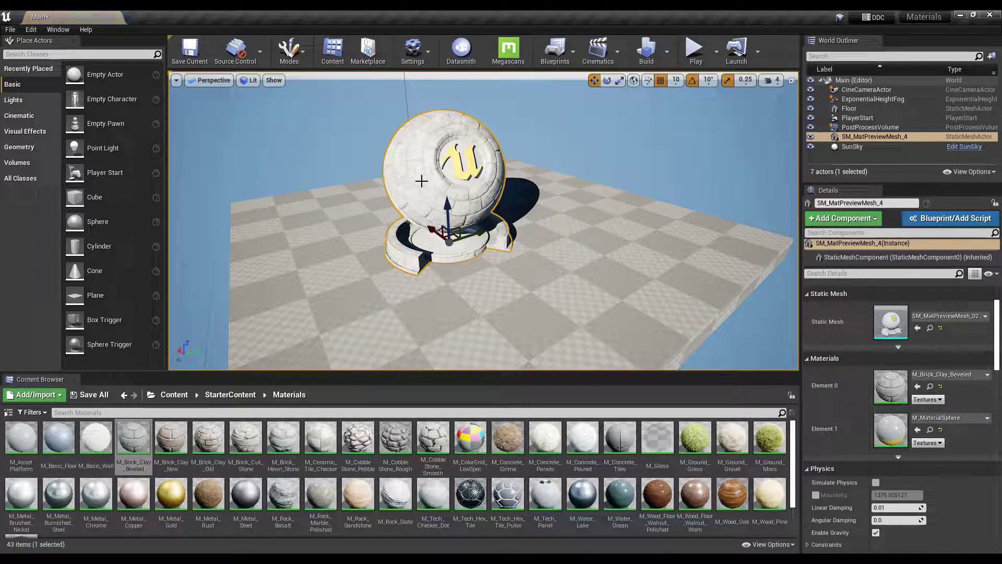
# Replace the preview mesh's brick material with M_Tech_Hex_Tile, followed by M_Rock_Slate
pyautogui.moveTo(422, 181)
pyautogui.mouseDown(button='right')
pyautogui.moveTo(422, 154)
pyautogui.moveTo(422, 167)
pyautogui.mouseUp(button='right')
pyautogui.press('w')
pyautogui.press('s')
pyautogui.press('s')
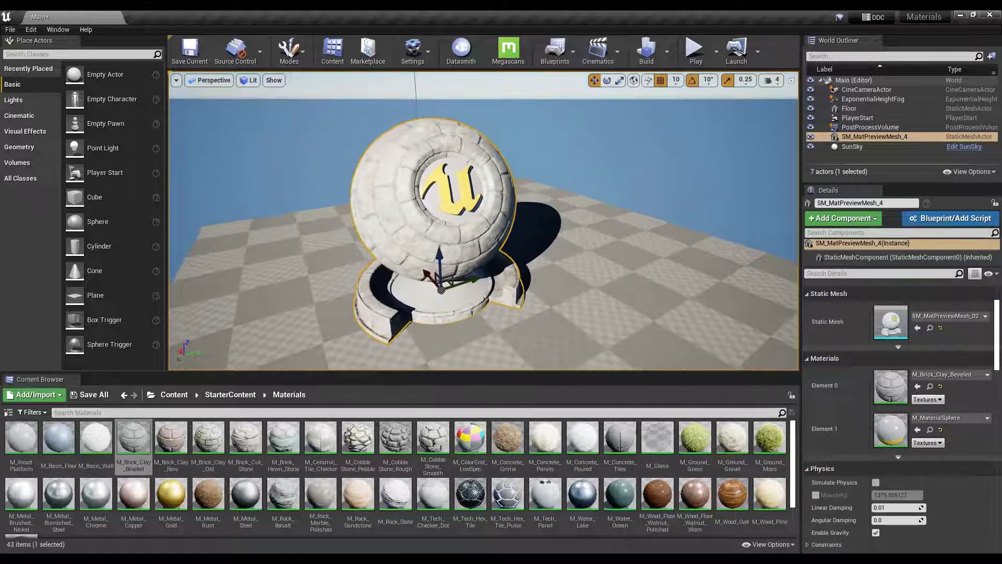
pyautogui.moveTo(448, 207); pyautogui.dragTo(448, 215, button='right')
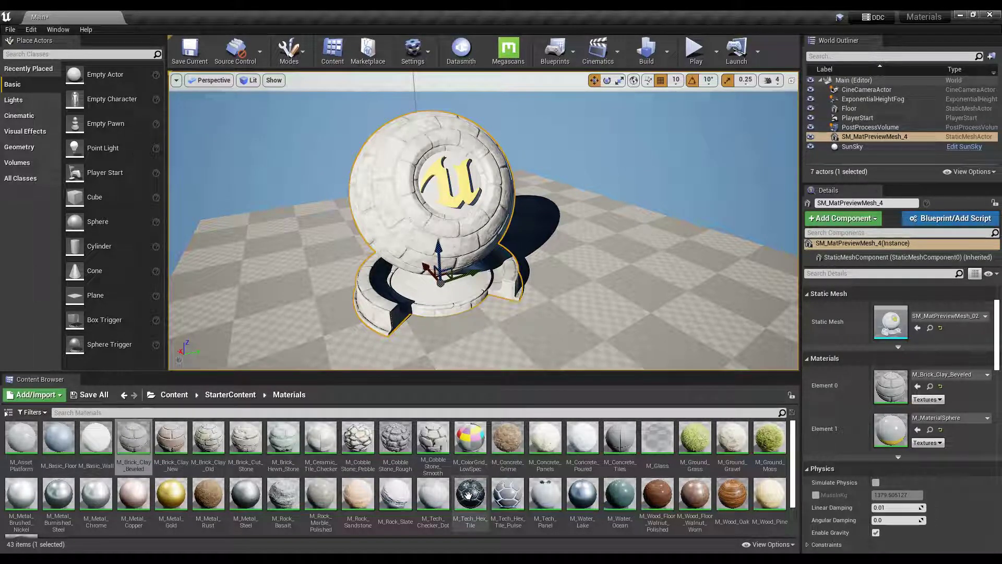
pyautogui.moveTo(470, 494); pyautogui.dragTo(407, 238)
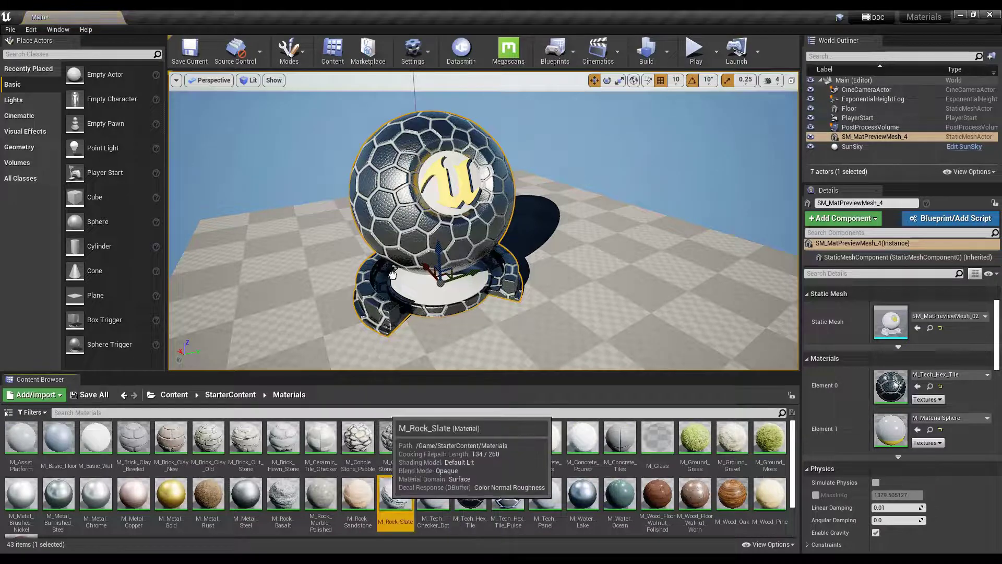
pyautogui.moveTo(395, 495); pyautogui.dragTo(412, 214)
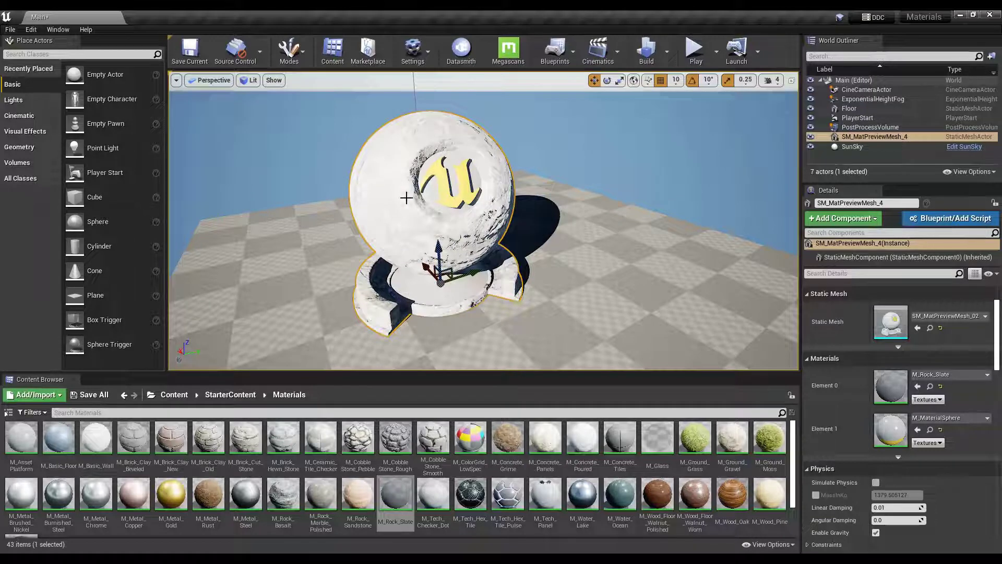
# Inspect the slate material on the preview mesh up close and undo the trial material assignments back to M_MaterialSphere_Plain
pyautogui.moveTo(456, 212); pyautogui.dragTo(343, 203, button='right')
pyautogui.press('d')
pyautogui.press('w')
pyautogui.press('s')
pyautogui.press('a')
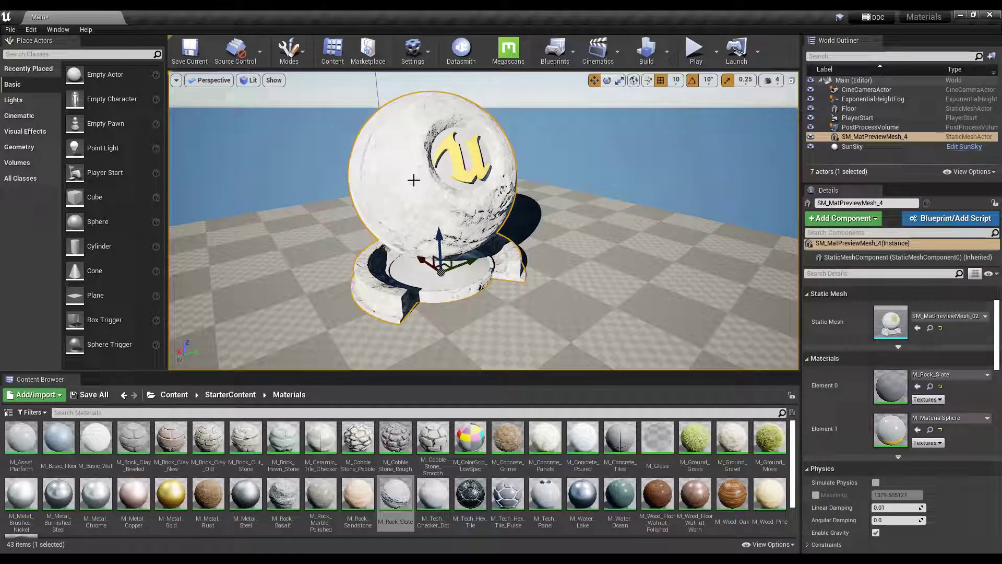
pyautogui.moveTo(484, 197); pyautogui.dragTo(479, 197, button='right')
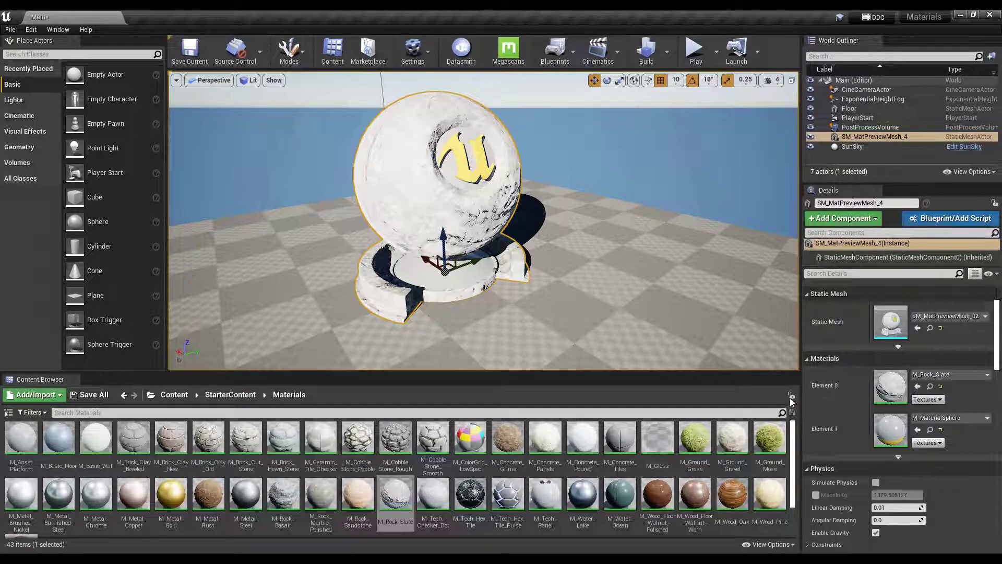
pyautogui.hotkey('ctrl', 'z')
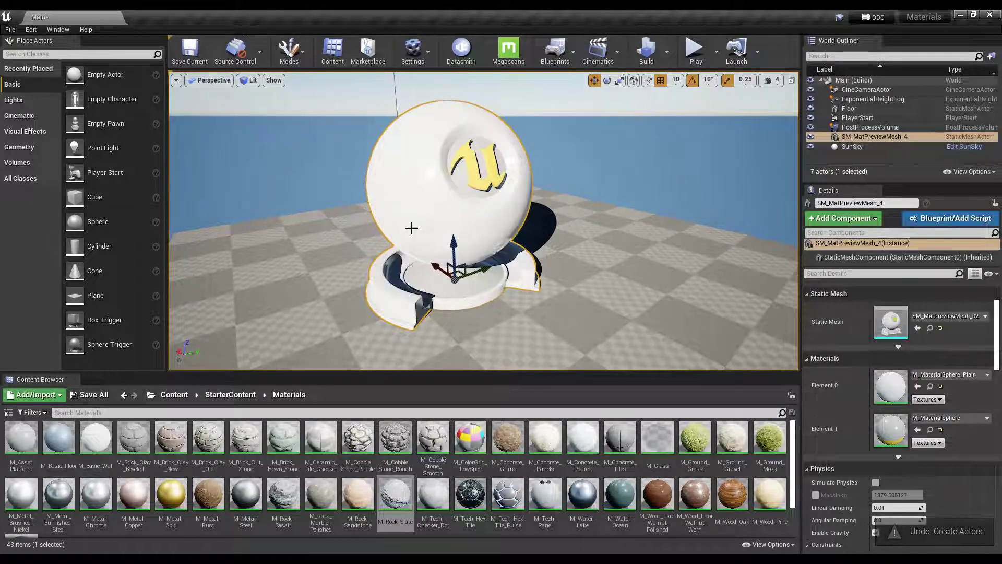
# Create a new folder named Materials in the root Content folder
pyautogui.click(174, 395)
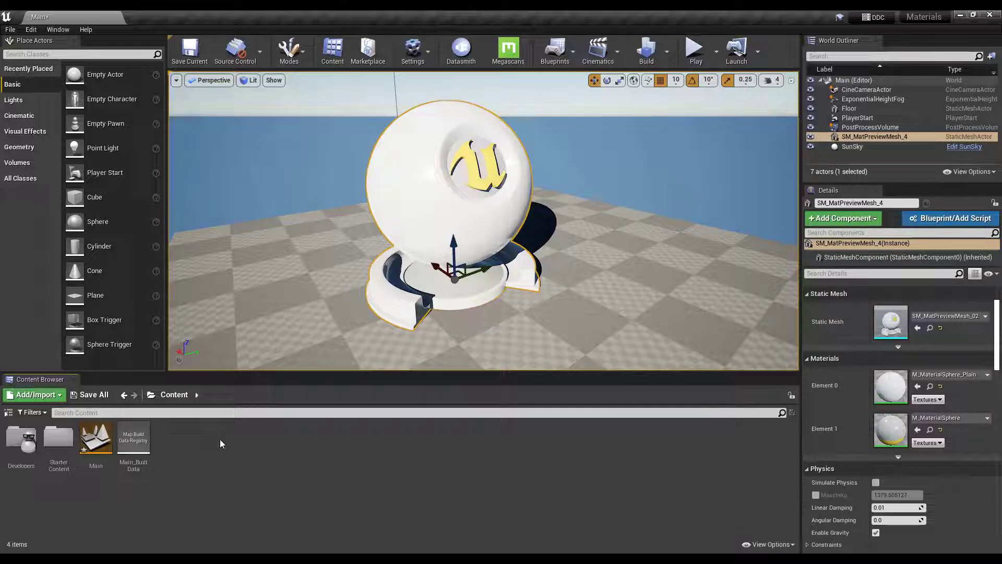
pyautogui.rightClick(189, 441)
pyautogui.click(217, 117)
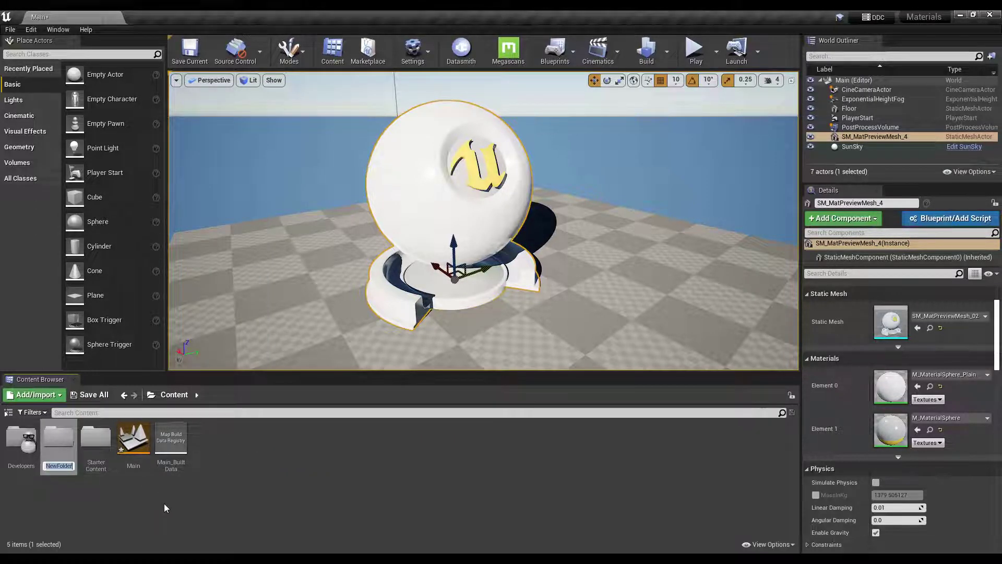
pyautogui.write('Materials')
pyautogui.press('Return')
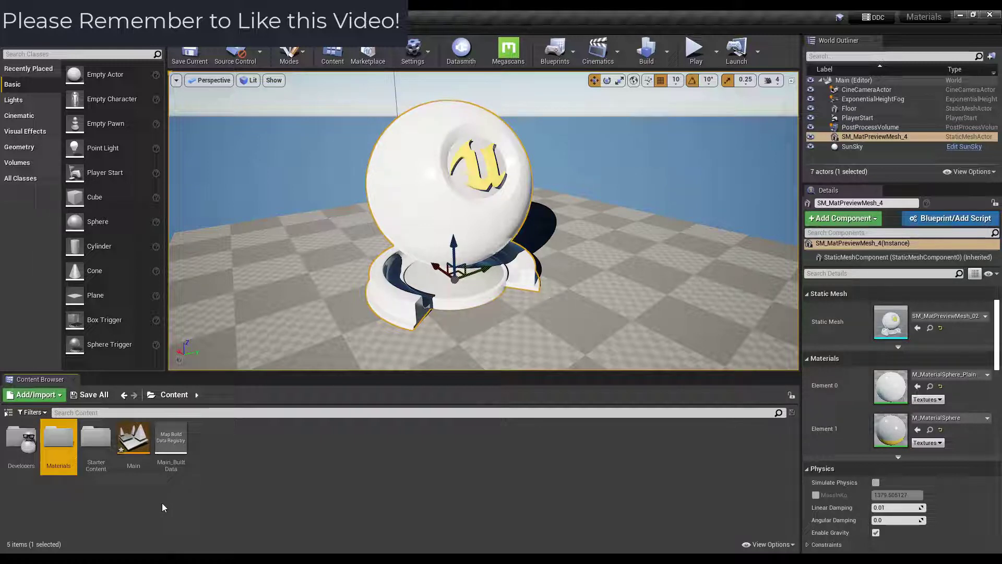
# Create a material named Color inside the new Materials folder and apply it to the preview mesh's Element 0
pyautogui.doubleClick(60, 443)
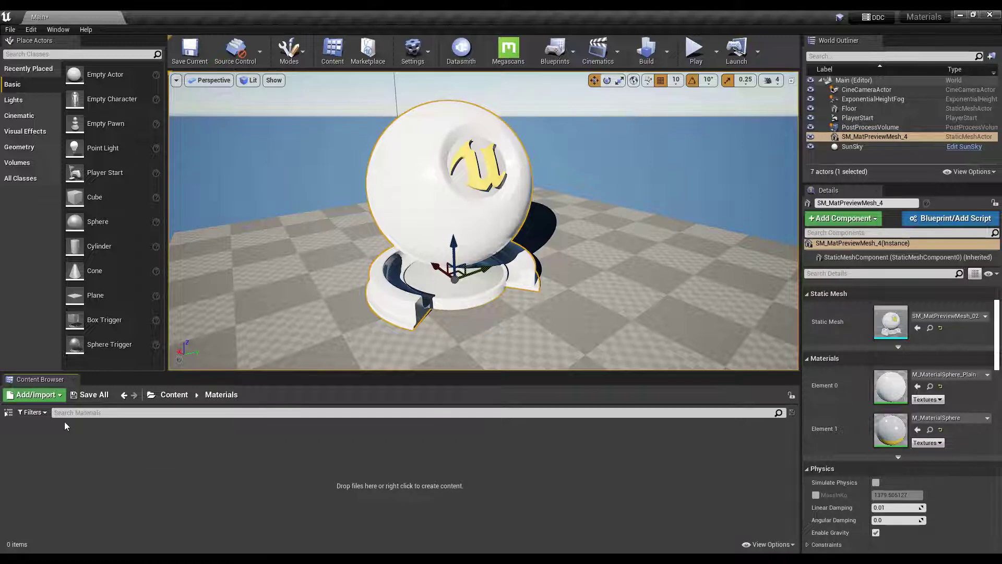
pyautogui.rightClick(98, 450)
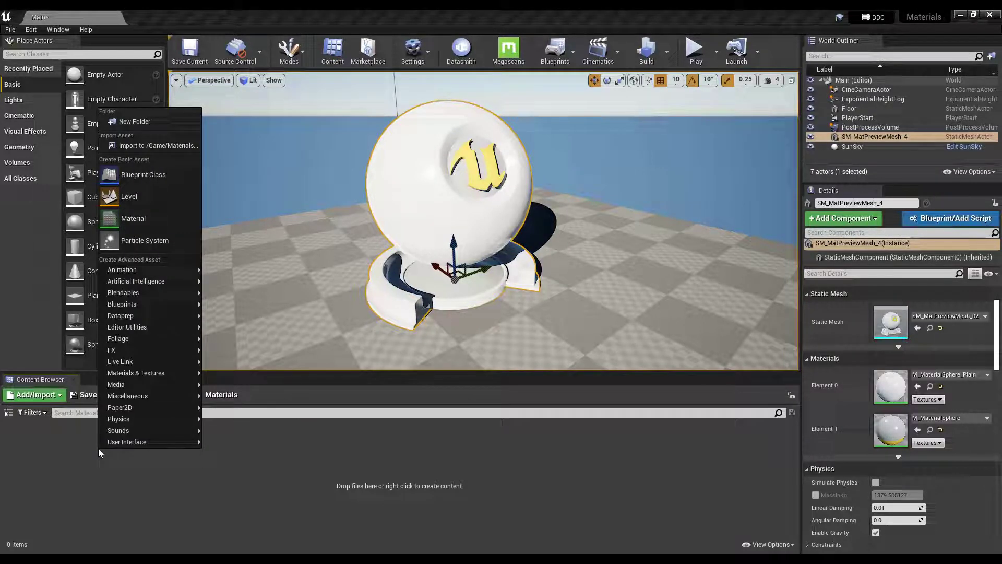
pyautogui.click(133, 222)
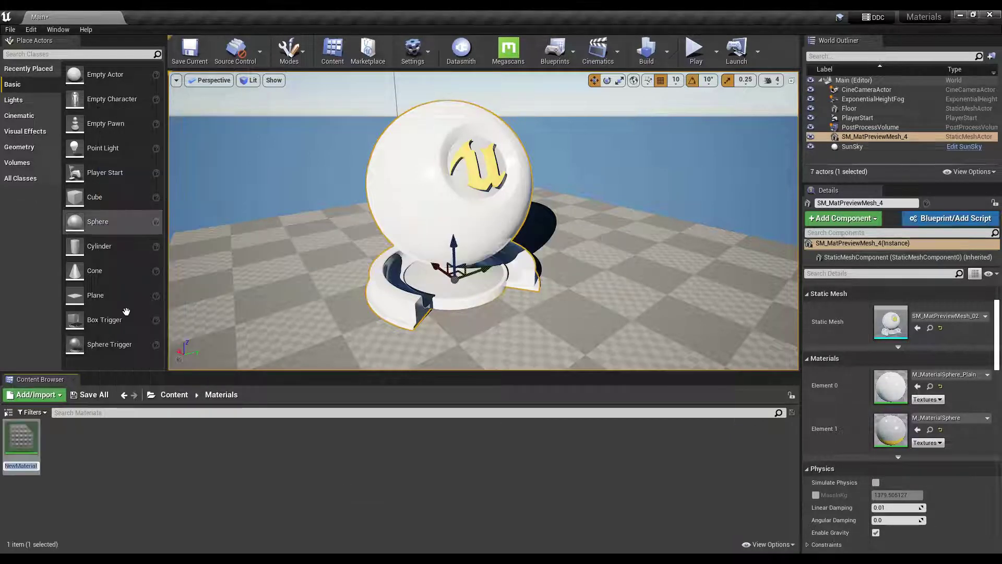
pyautogui.write('Color')
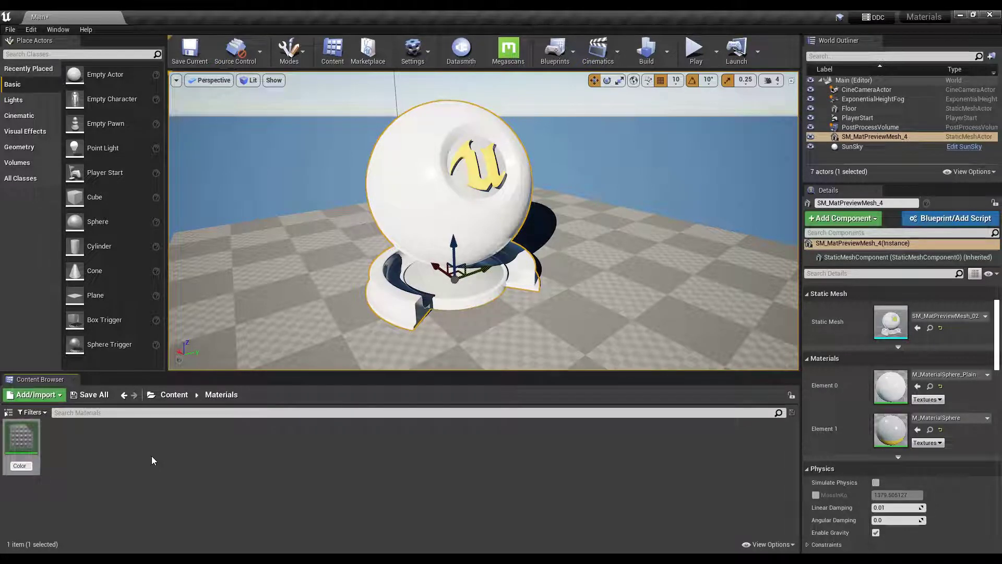
pyautogui.press('Return')
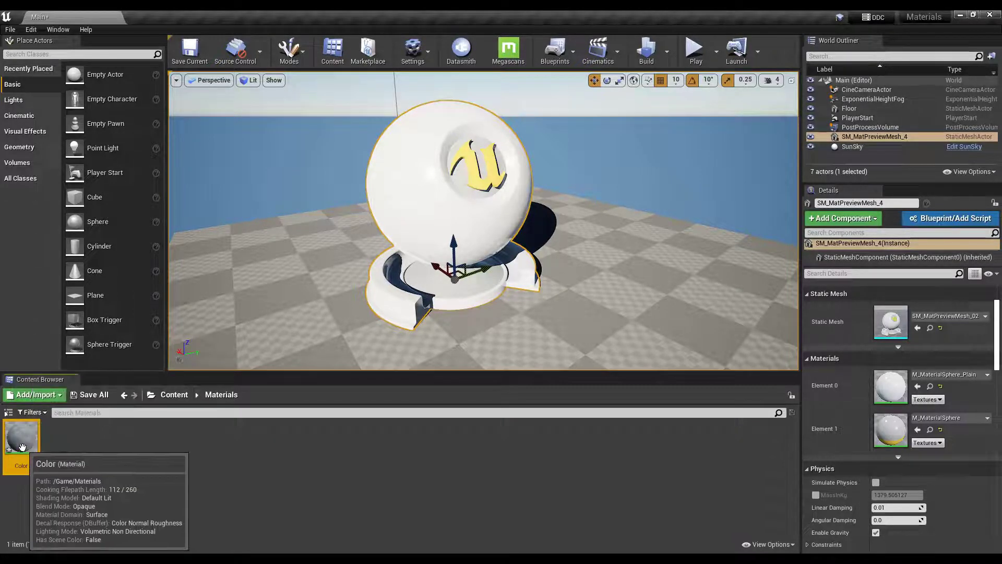
pyautogui.moveTo(39, 452); pyautogui.dragTo(415, 189)
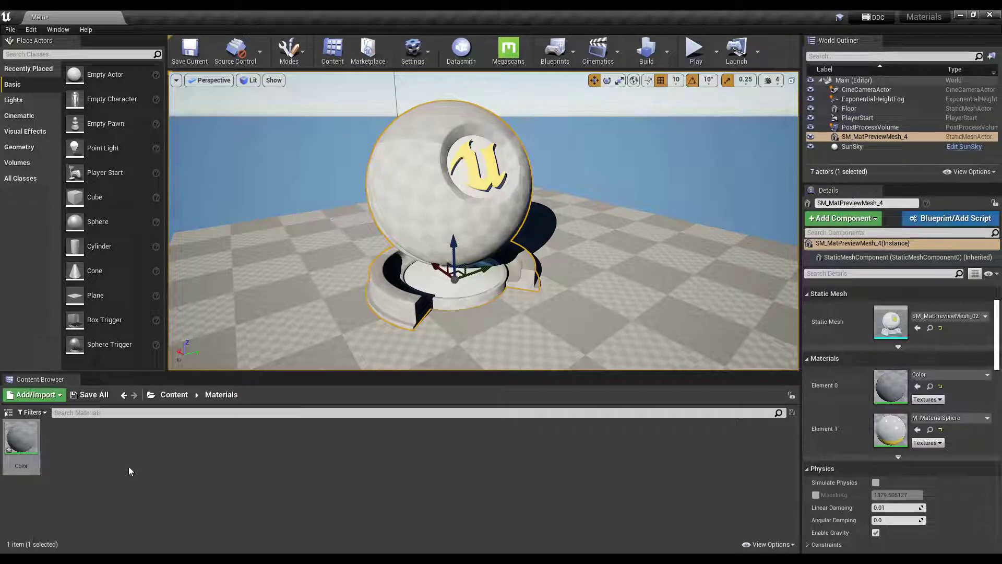
# Open the Color material for editing and move its result node to the right in the graph
pyautogui.moveTo(26, 444)
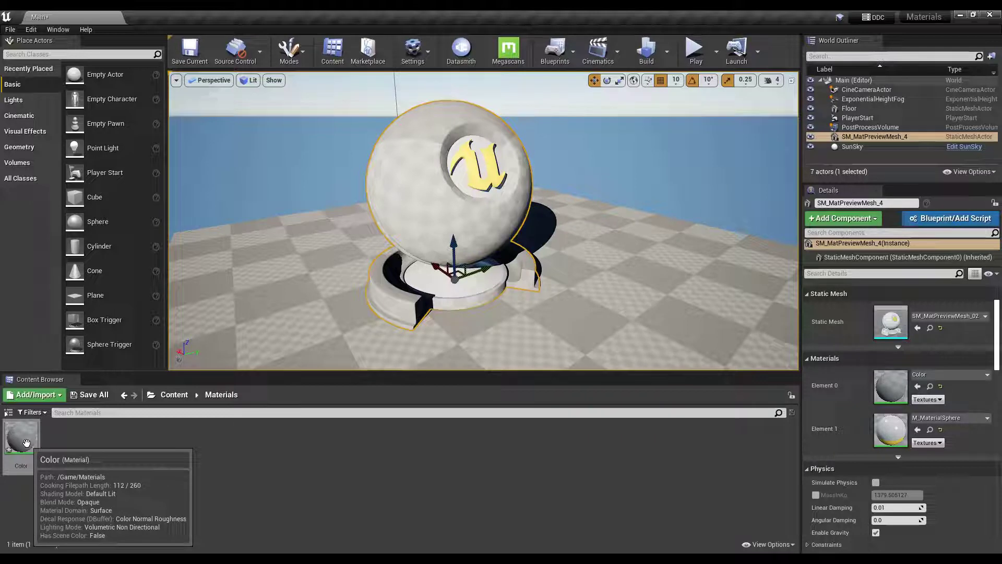
pyautogui.doubleClick(27, 443)
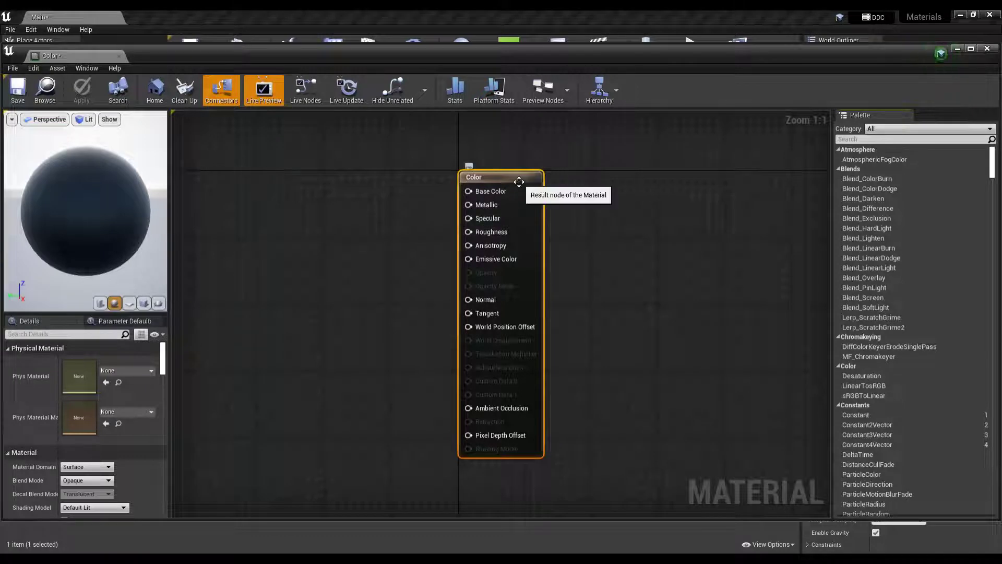
pyautogui.moveTo(519, 181); pyautogui.dragTo(586, 173)
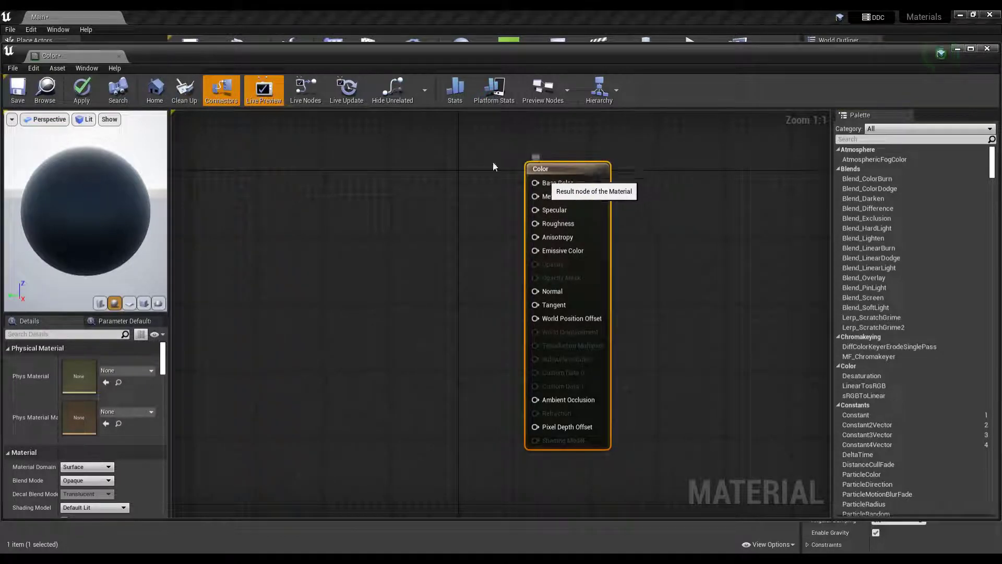
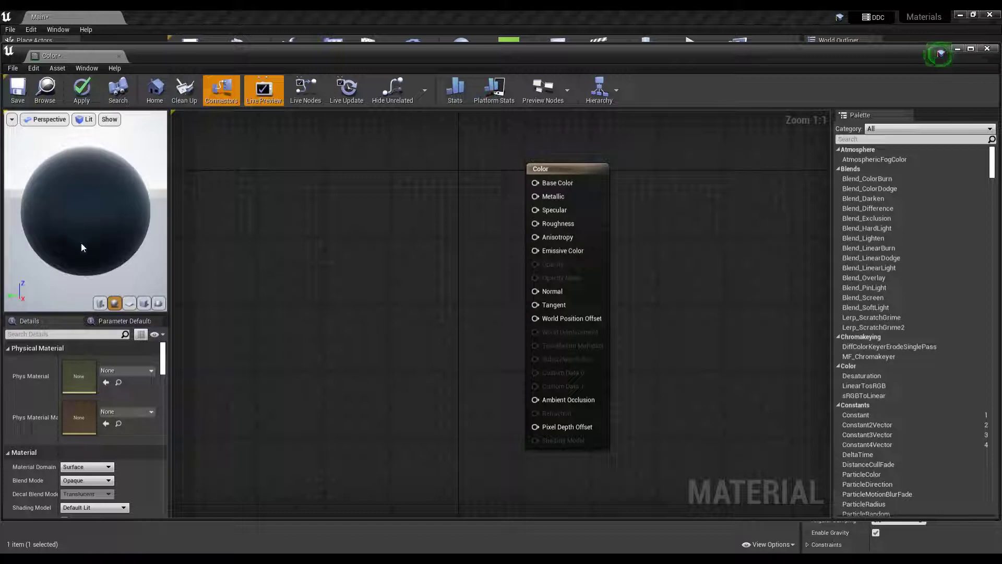
# Preview the unedited Color material on other primitive shapes and return the preview mesh to the sphere
pyautogui.moveTo(86, 211); pyautogui.dragTo(74, 261)
pyautogui.click(100, 304)
pyautogui.click(143, 303)
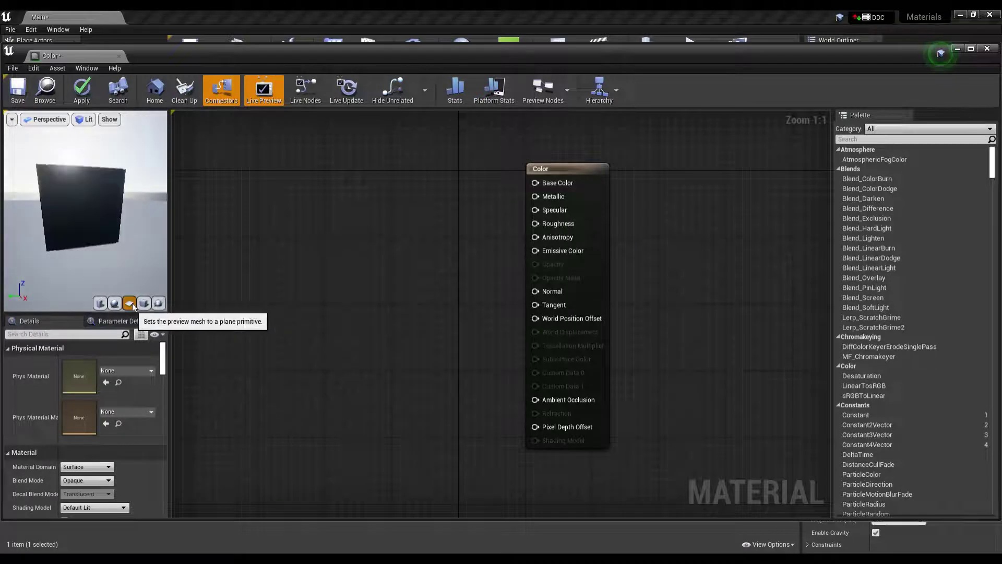
pyautogui.click(114, 304)
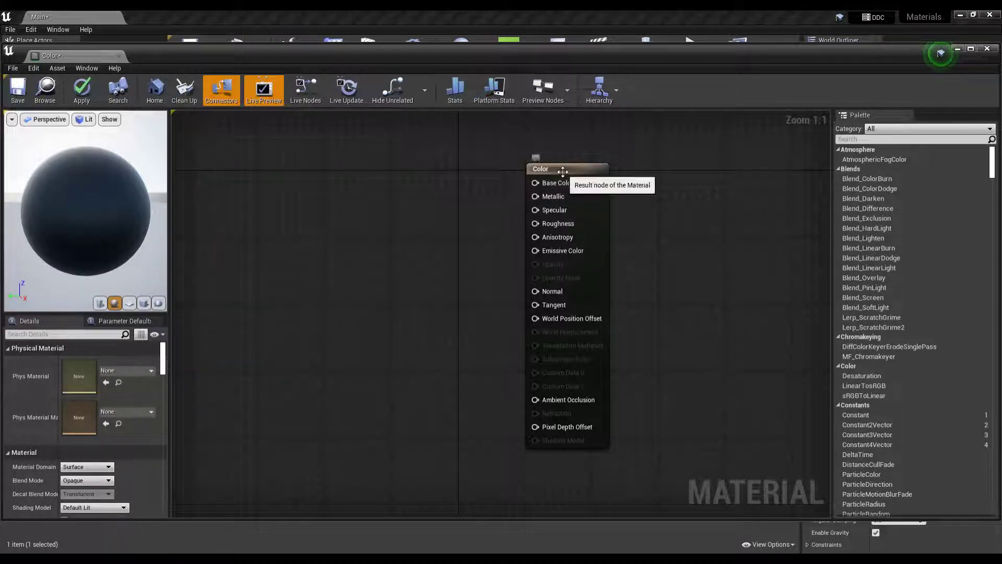
# Add a Constant3Vector node to the Color graph and place it to the left of the result node
pyautogui.click(543, 167)
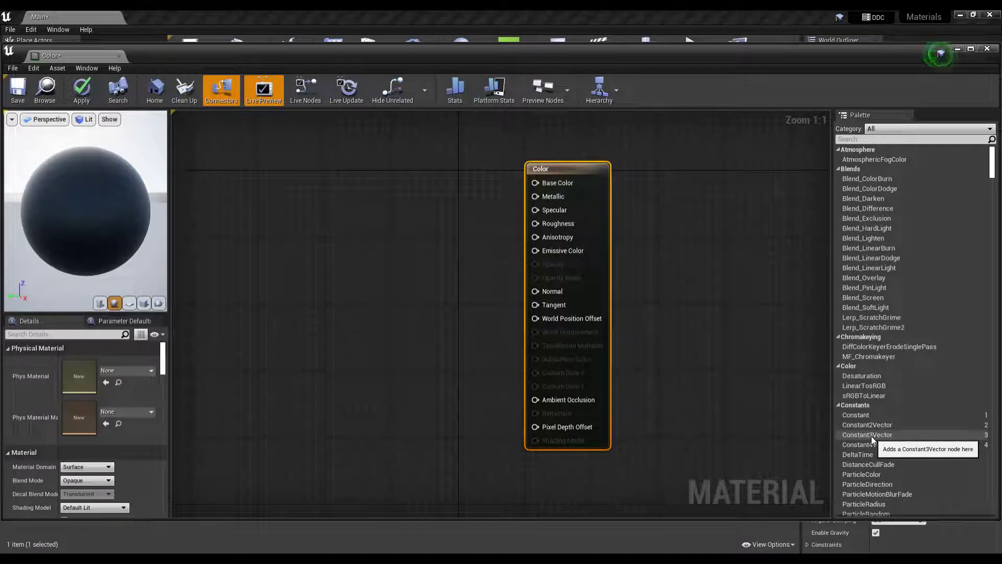
pyautogui.moveTo(872, 436)
pyautogui.mouseDown()
pyautogui.moveTo(828, 436)
pyautogui.moveTo(549, 360)
pyautogui.moveTo(340, 192)
pyautogui.moveTo(809, 443)
pyautogui.moveTo(866, 433)
pyautogui.mouseUp()
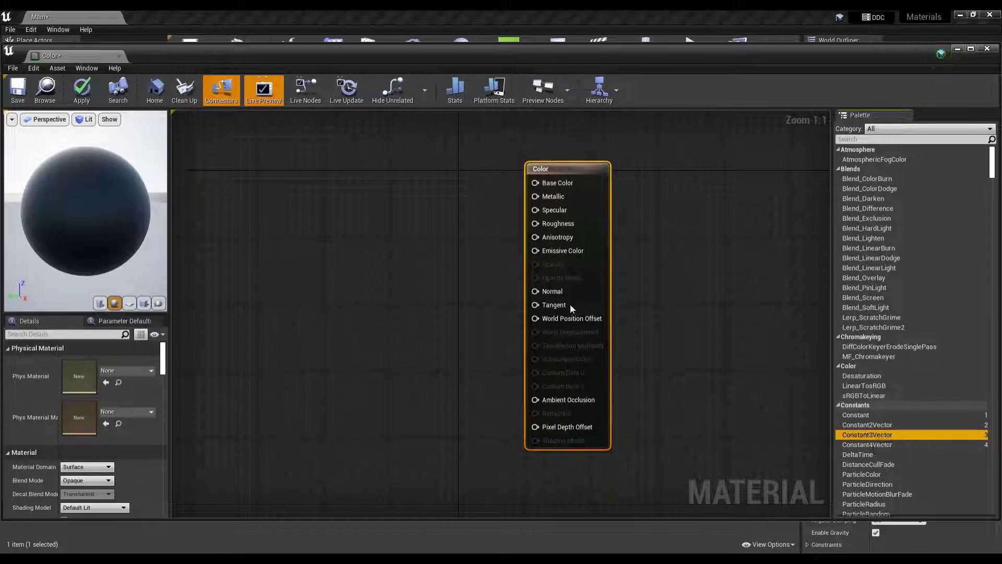
pyautogui.click(365, 193)
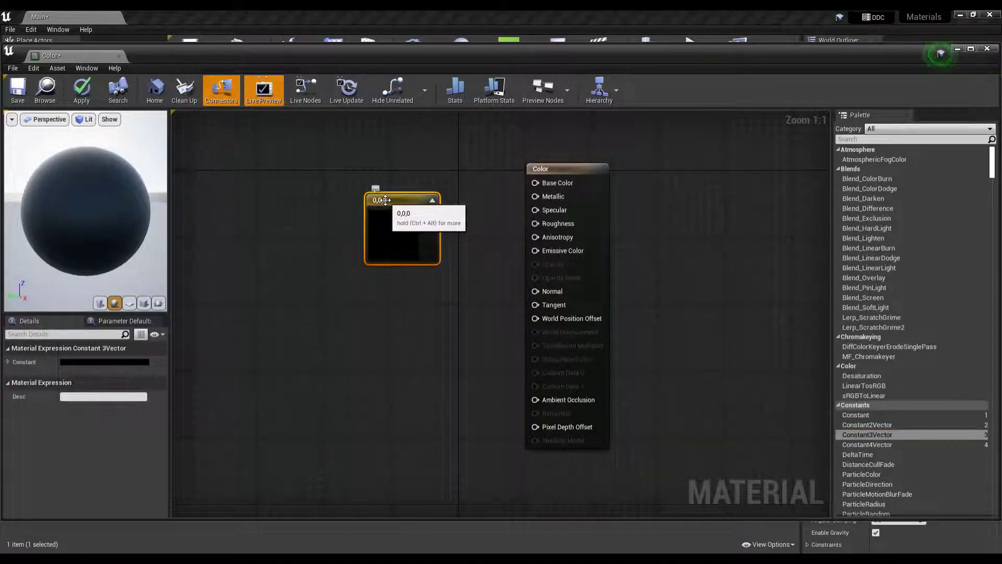
pyautogui.moveTo(385, 200); pyautogui.dragTo(321, 185)
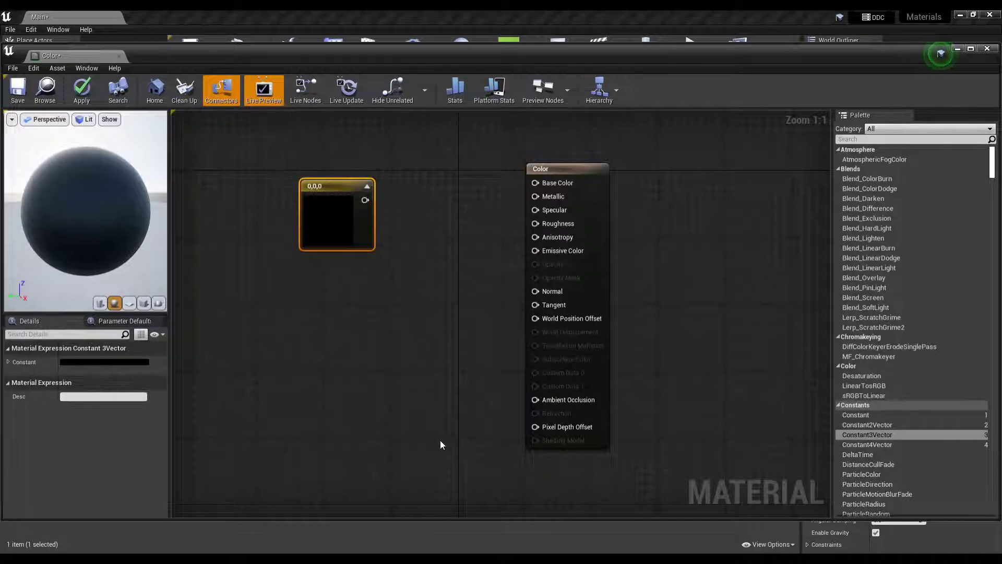
# Set the Constant3Vector's color to a saturated bright blue with hue about 235, saturation about 0.99 and value 1.0
pyautogui.doubleClick(326, 223)
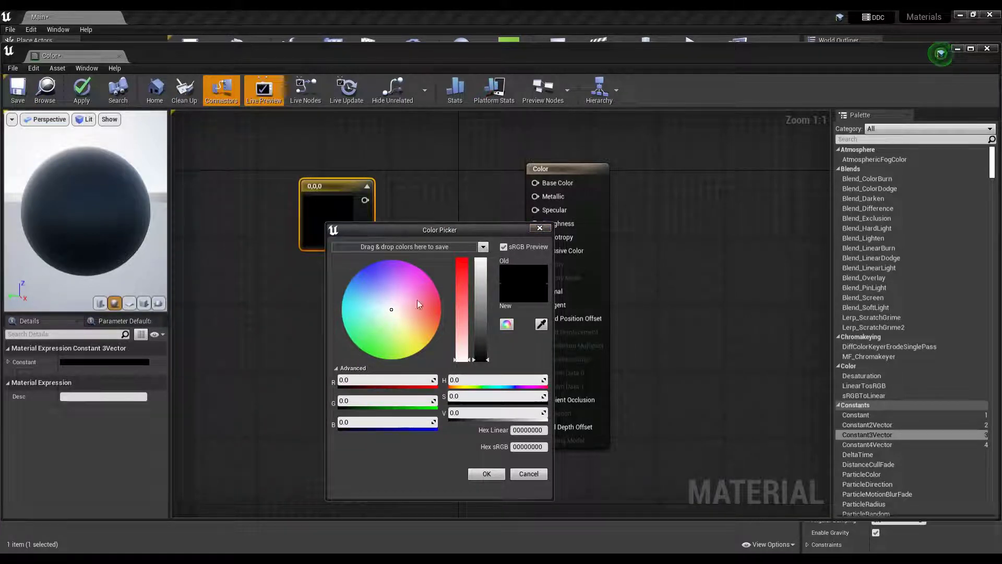
pyautogui.moveTo(392, 309); pyautogui.dragTo(394, 289)
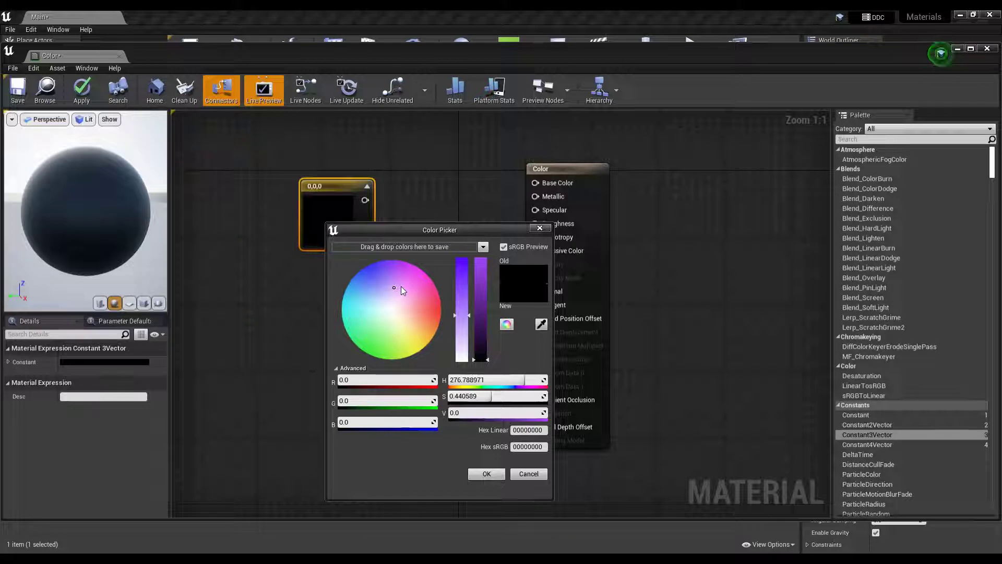
pyautogui.moveTo(402, 289); pyautogui.dragTo(369, 278)
pyautogui.moveTo(461, 278); pyautogui.dragTo(460, 259)
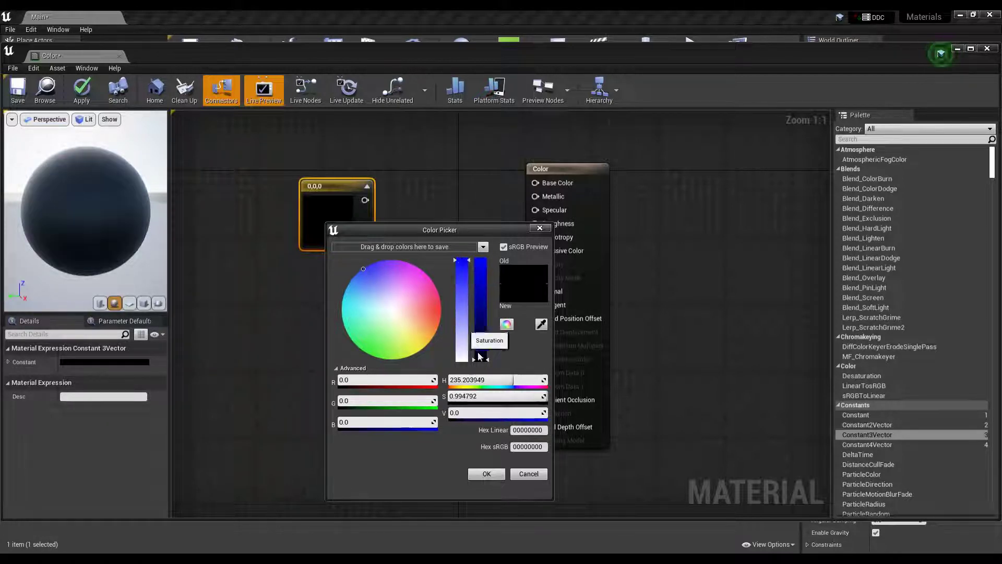
pyautogui.moveTo(481, 359); pyautogui.dragTo(483, 258)
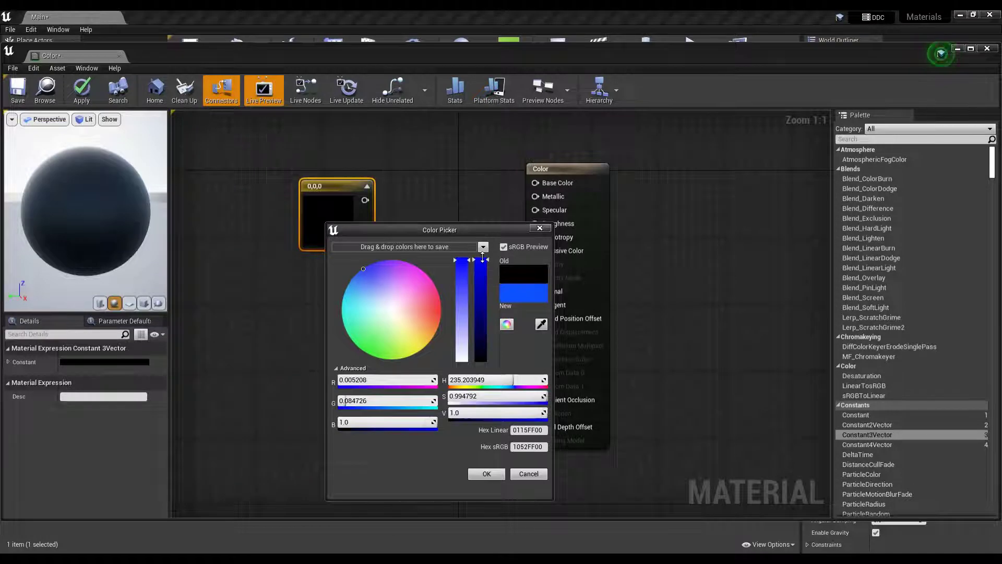
pyautogui.click(486, 474)
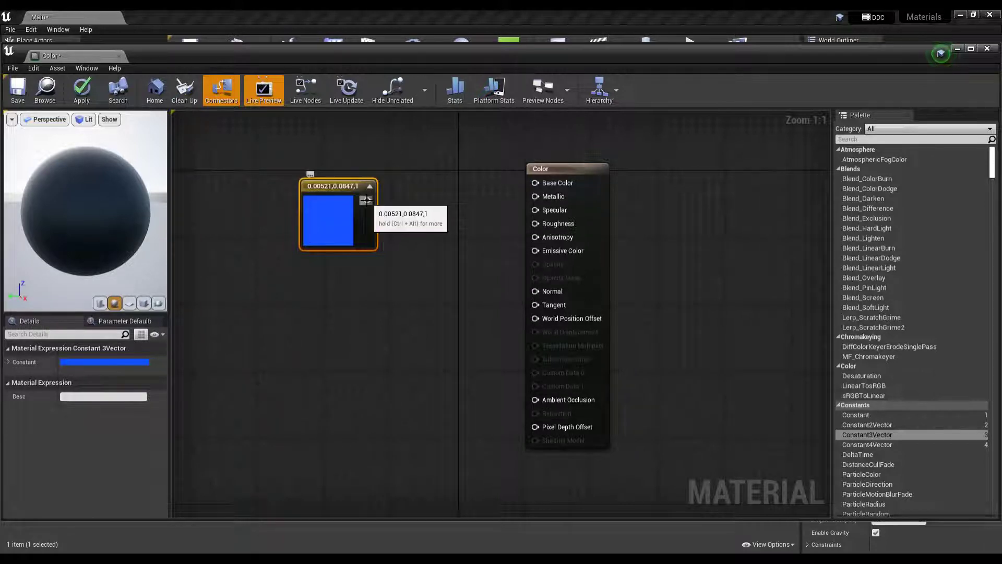
# Connect the blue constant to the Color material's Base Color input and save the material
pyautogui.moveTo(366, 200); pyautogui.dragTo(536, 183)
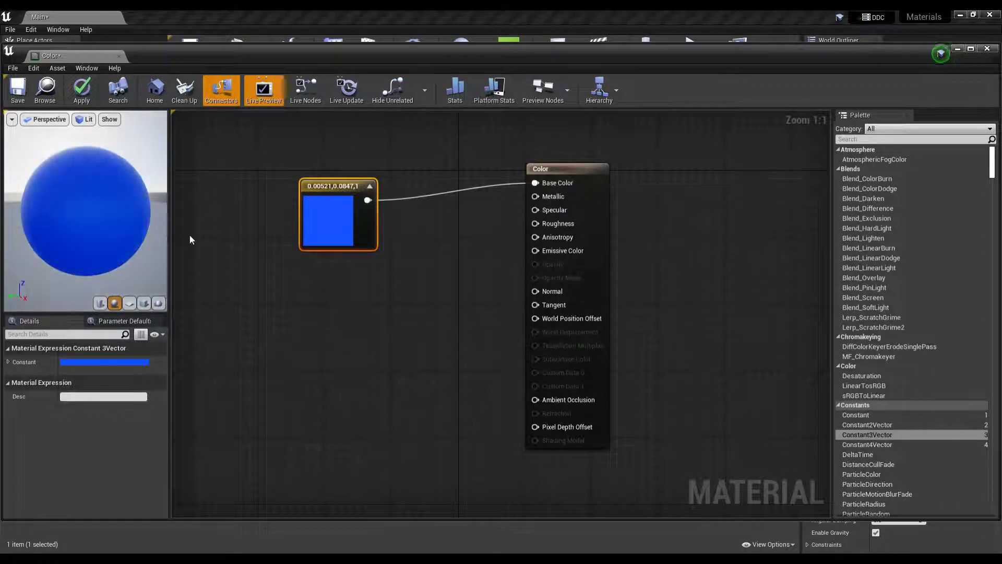
pyautogui.moveTo(86, 210)
pyautogui.mouseDown()
pyautogui.moveTo(97, 209)
pyautogui.moveTo(76, 211)
pyautogui.moveTo(92, 209)
pyautogui.moveTo(79, 220)
pyautogui.moveTo(89, 221)
pyautogui.mouseUp()
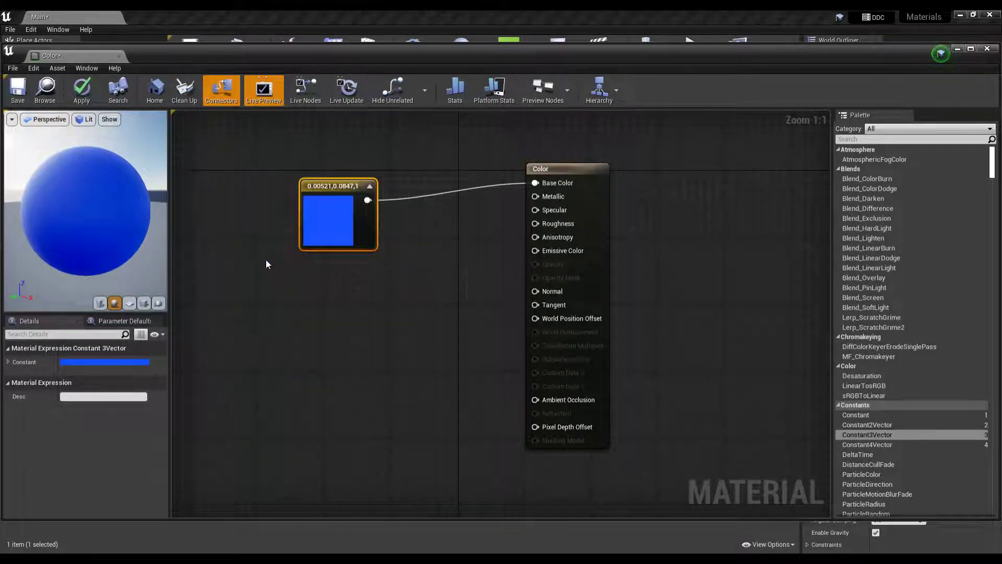
pyautogui.click(18, 92)
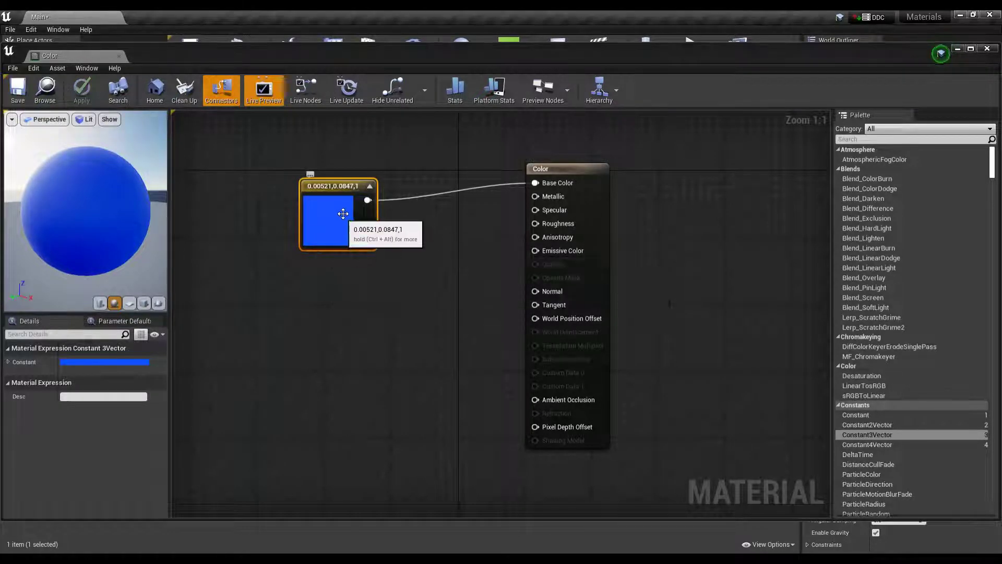
pyautogui.moveTo(441, 55); pyautogui.dragTo(0, 51)
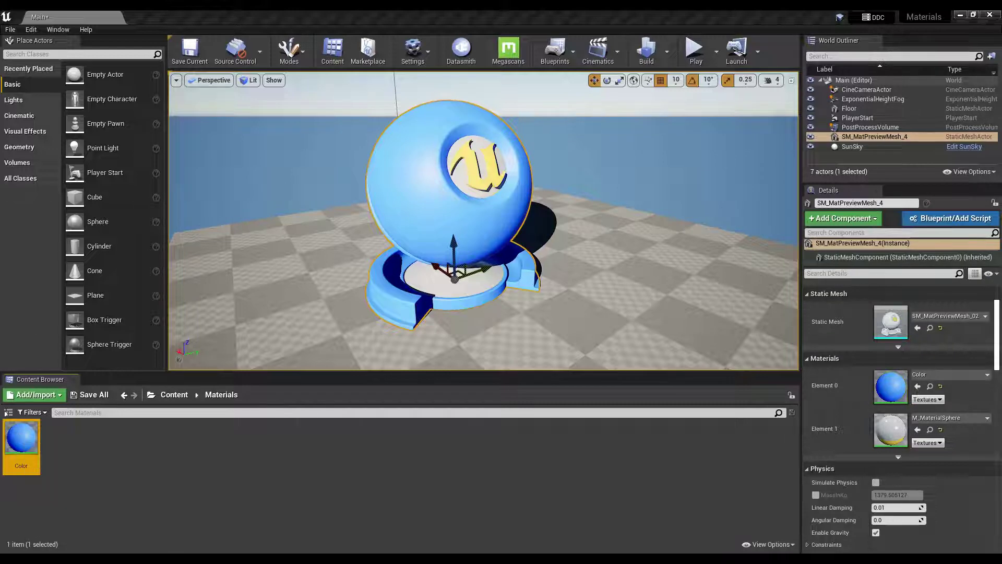
pyautogui.doubleClick(21, 441)
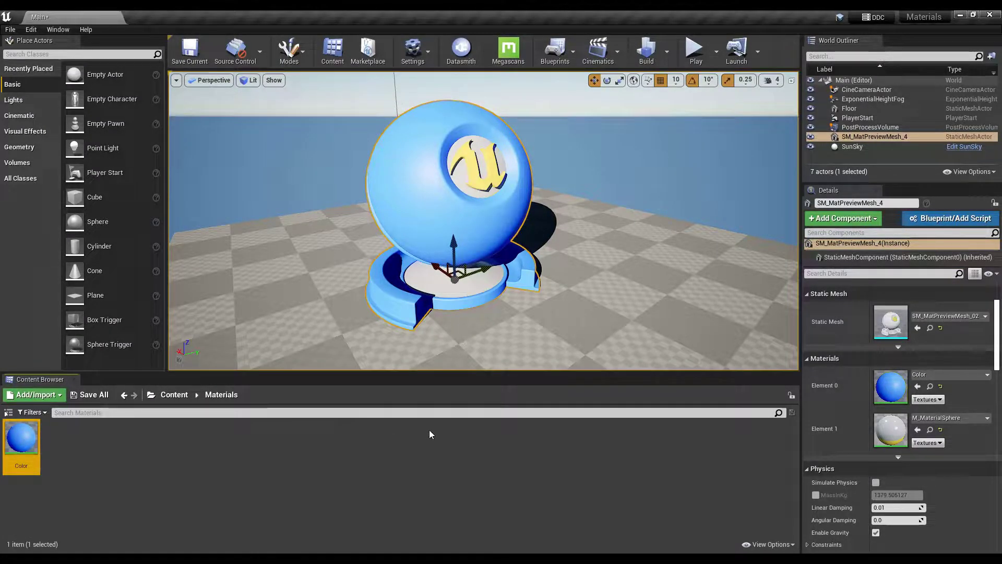
# Create a material named ShinyPaint in the Materials folder and open it for editing
pyautogui.rightClick(113, 443)
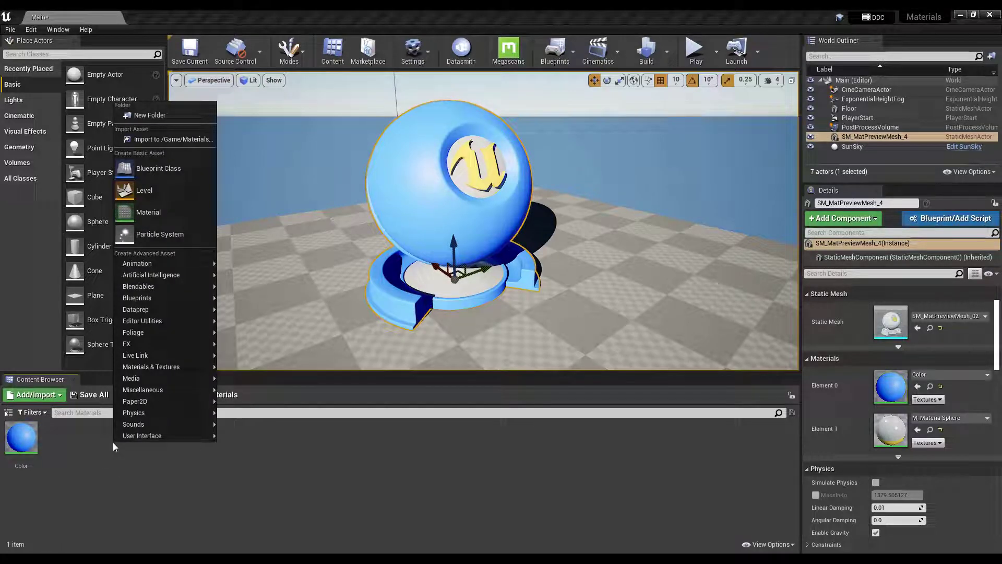
pyautogui.click(143, 210)
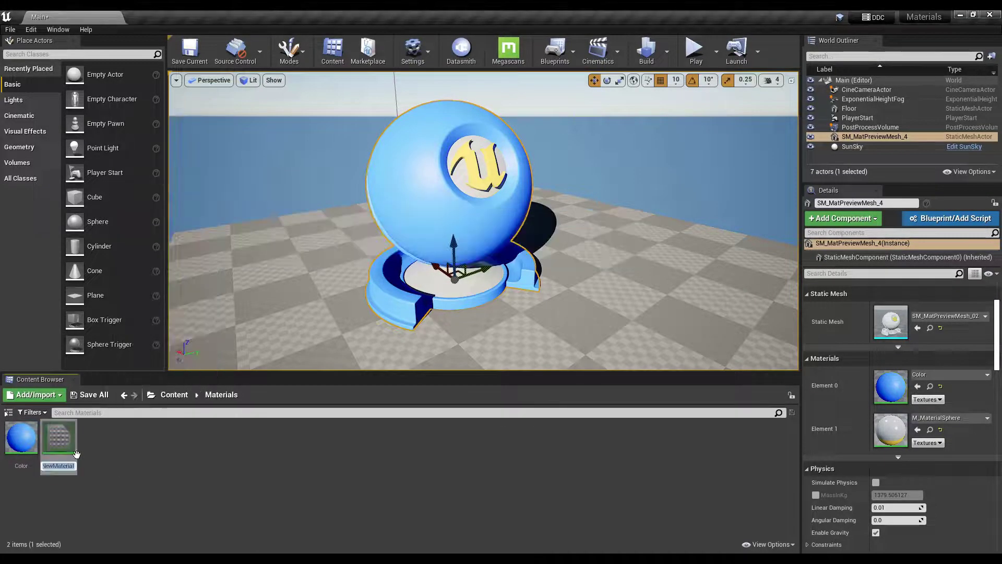
pyautogui.write('ShinyPaint')
pyautogui.press('Return')
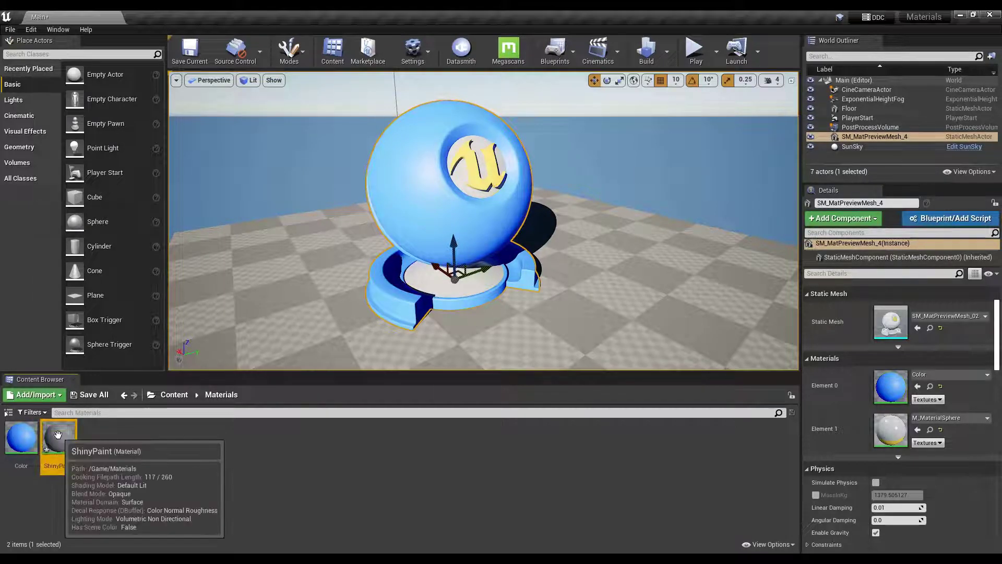
pyautogui.doubleClick(58, 437)
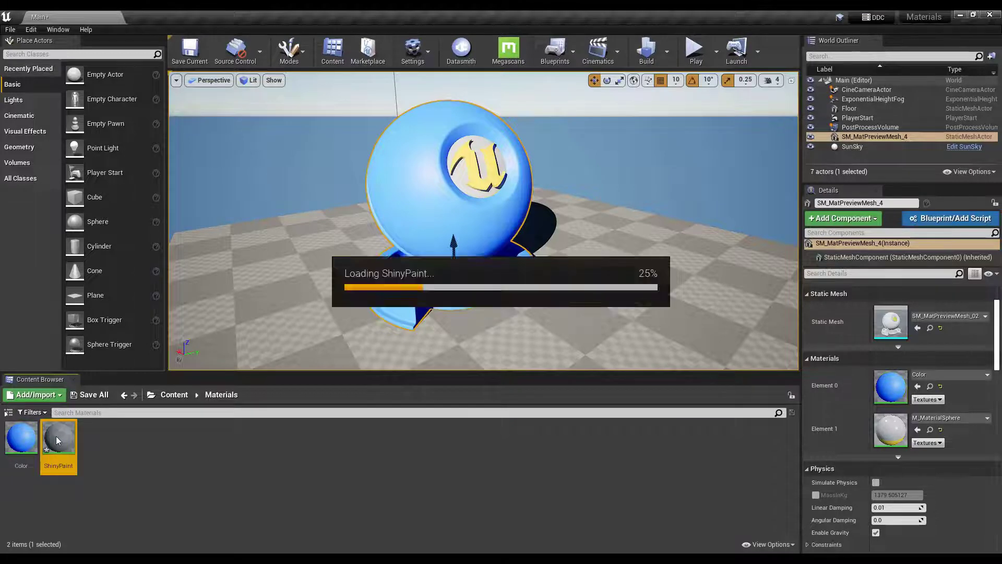
# Add a Constant3Vector node to the ShinyPaint graph and connect it to the Base Color input
pyautogui.scroll(-2, 626, 204)
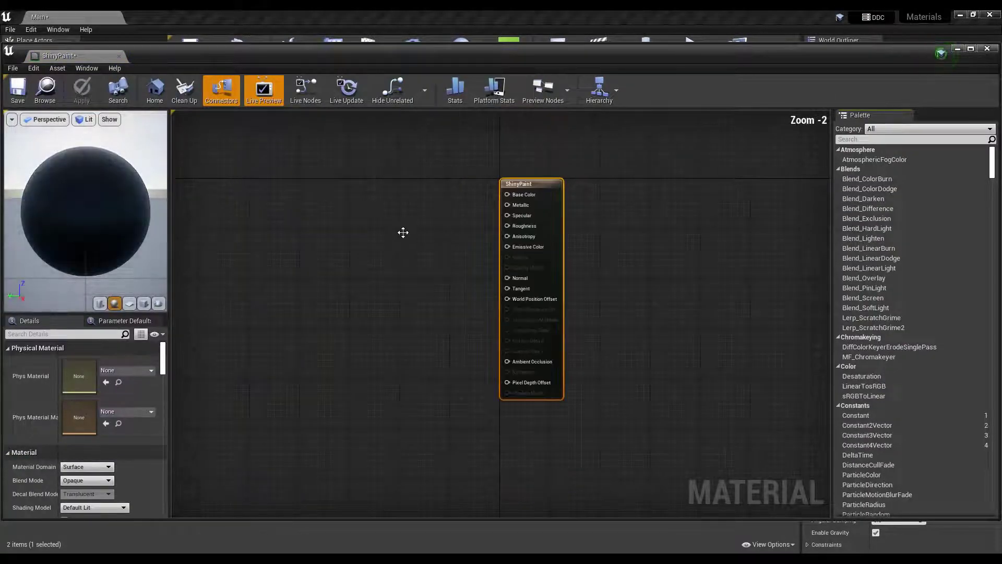
pyautogui.scroll(1, 402, 234)
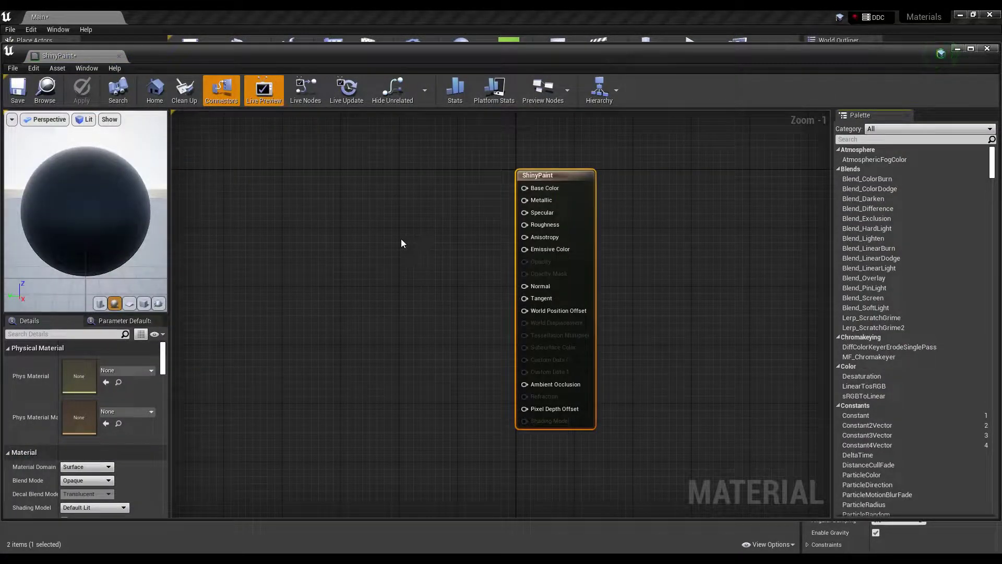
pyautogui.click(401, 239)
pyautogui.click(361, 227)
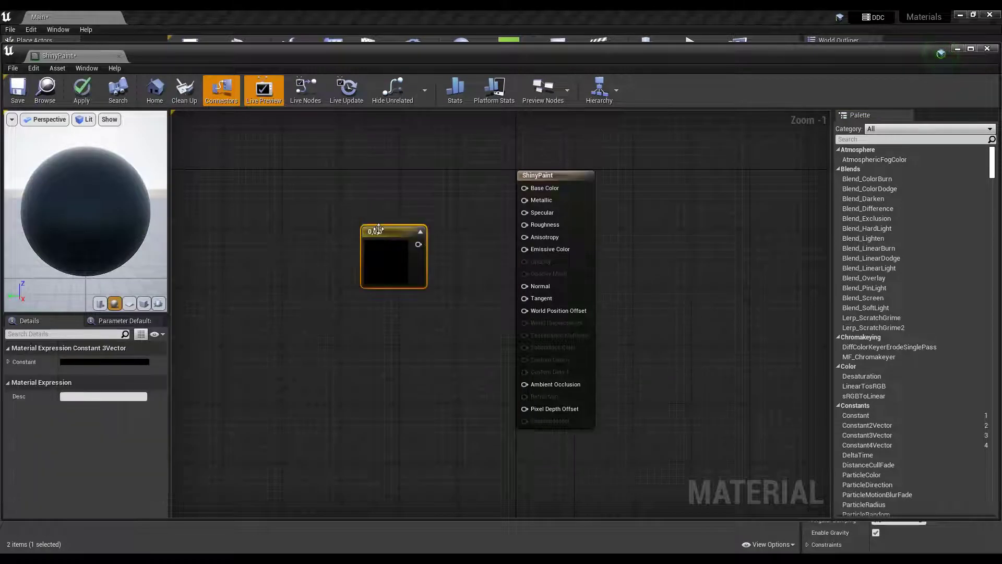
pyautogui.moveTo(366, 228); pyautogui.dragTo(524, 188)
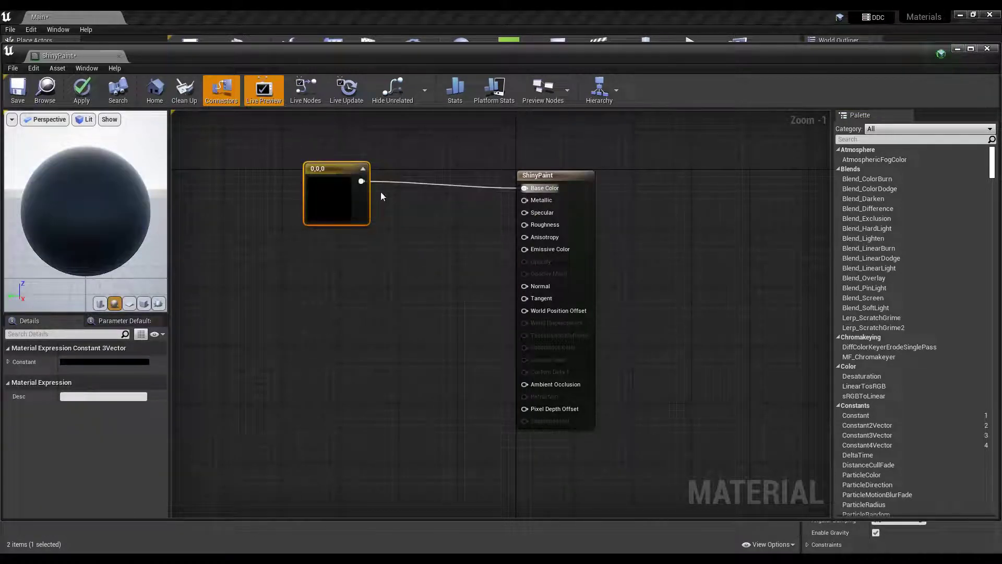
# Set ShinyPaint's Constant3Vector to pure red (R 1.0, G 0.0, B 0.0) and check it on the preview sphere
pyautogui.doubleClick(332, 194)
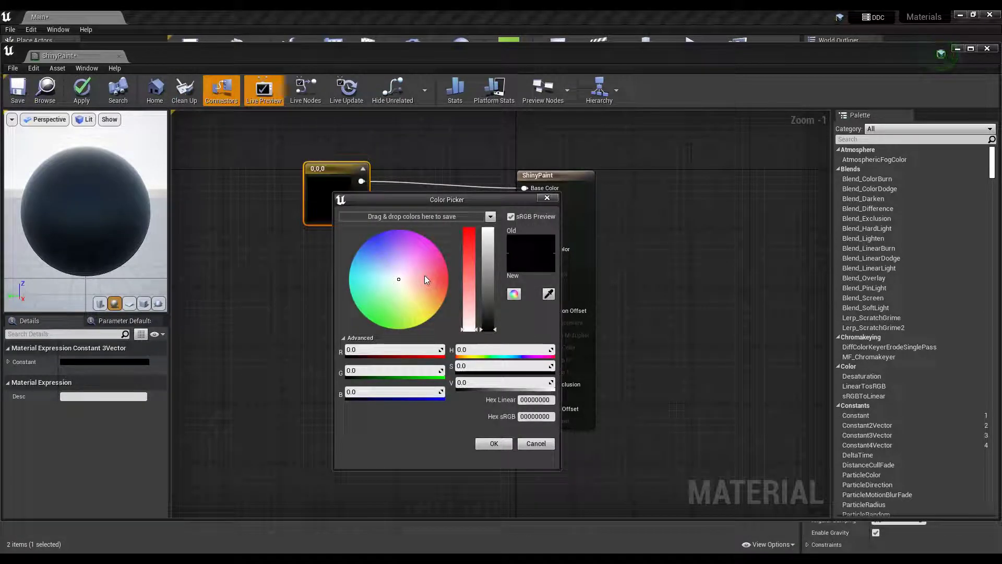
pyautogui.moveTo(469, 234); pyautogui.dragTo(466, 212)
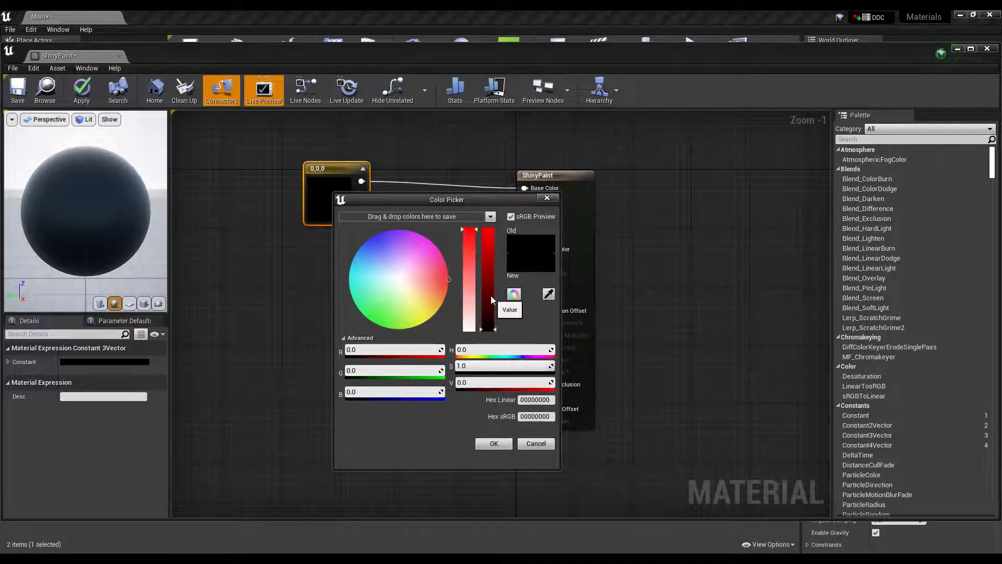
pyautogui.moveTo(490, 295); pyautogui.dragTo(488, 229)
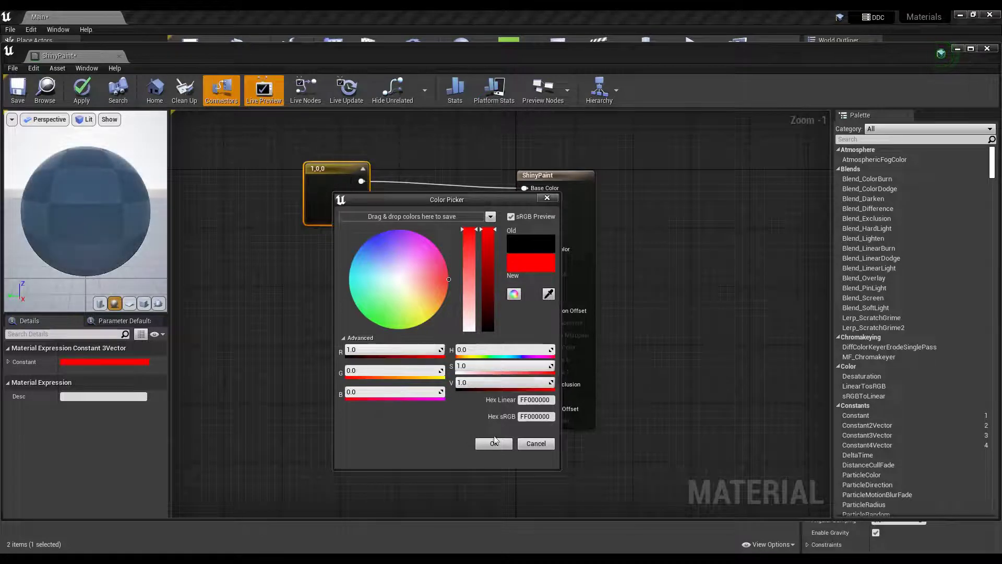
pyautogui.click(494, 443)
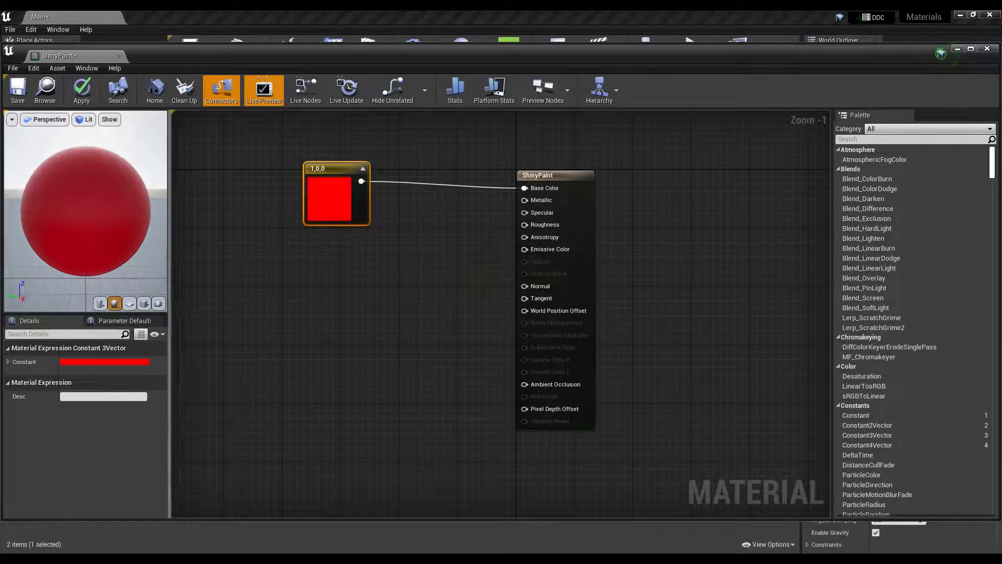
pyautogui.moveTo(85, 211); pyautogui.dragTo(128, 211)
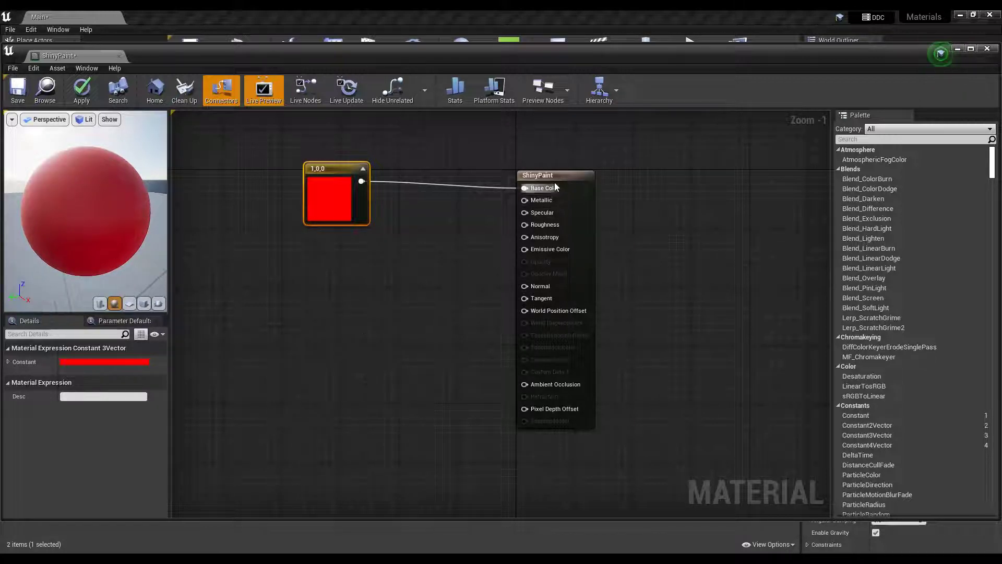
# Move the ShinyPaint result node down and right, and connect a new Constant node to its Metallic input
pyautogui.moveTo(560, 174); pyautogui.dragTo(596, 204)
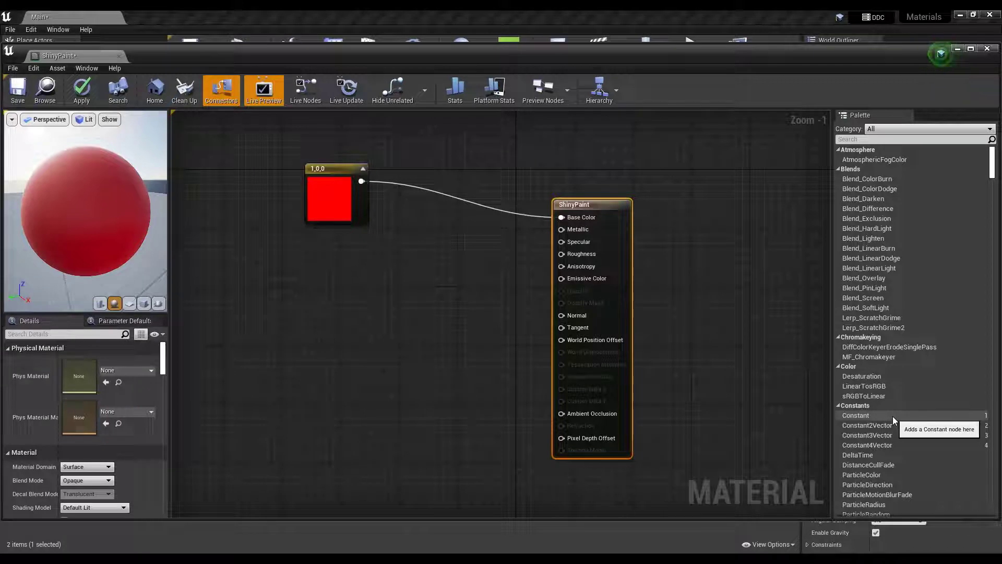
pyautogui.moveTo(892, 416); pyautogui.dragTo(342, 286)
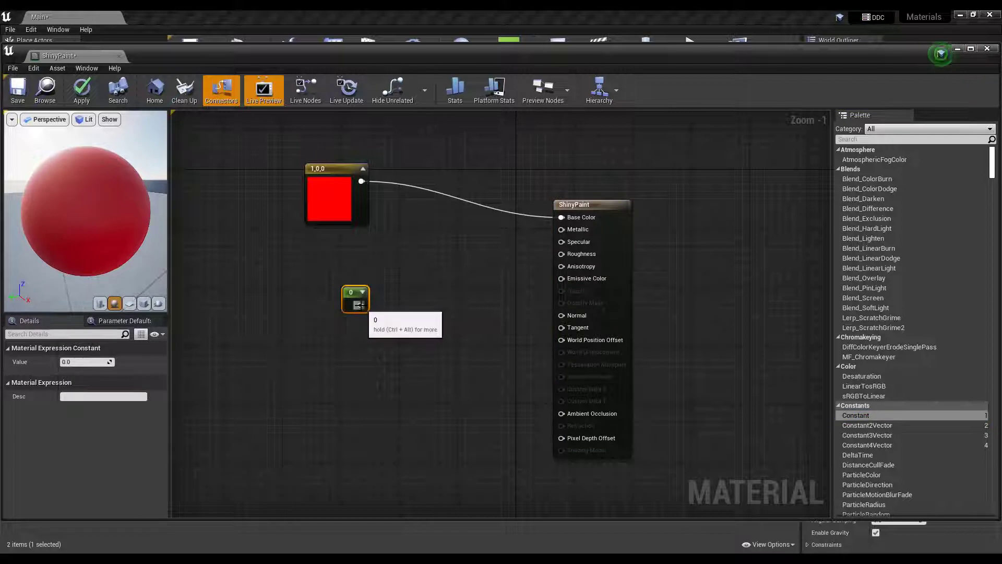
pyautogui.moveTo(359, 304); pyautogui.dragTo(562, 230)
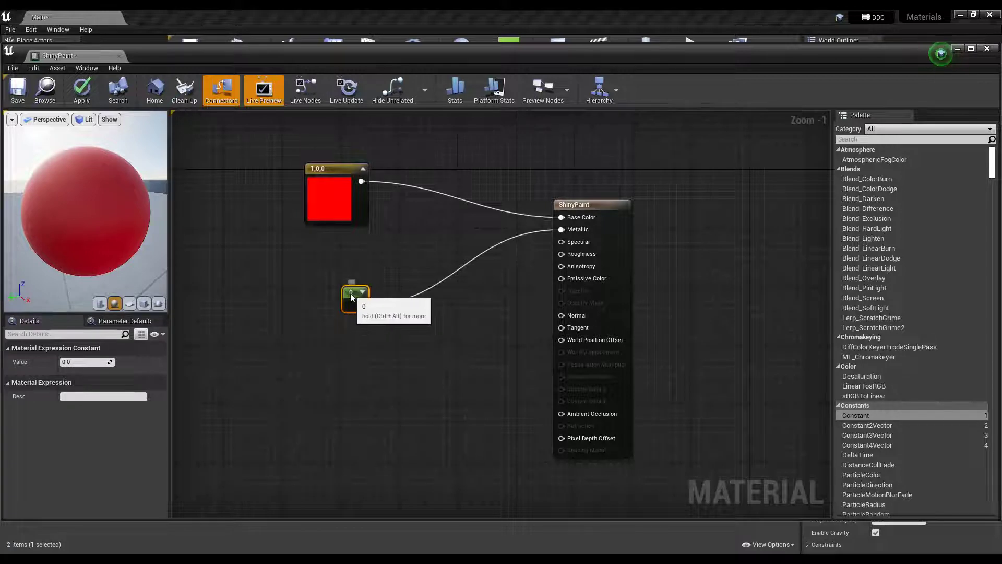
# Set the Metallic constant to 1, inspect the effect on the preview sphere, and return the constant to 0
pyautogui.click(71, 362)
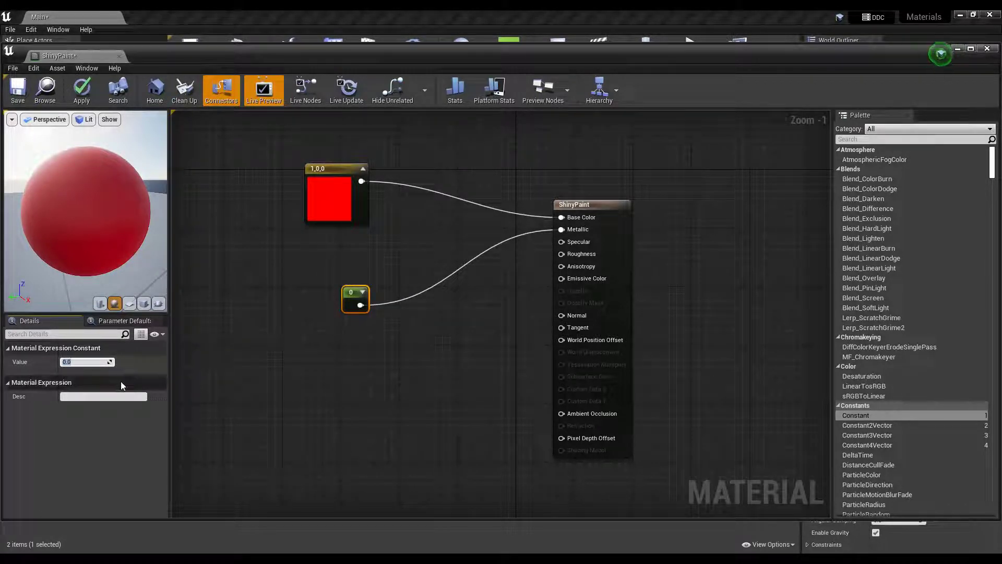
pyautogui.write('1')
pyautogui.press('Return')
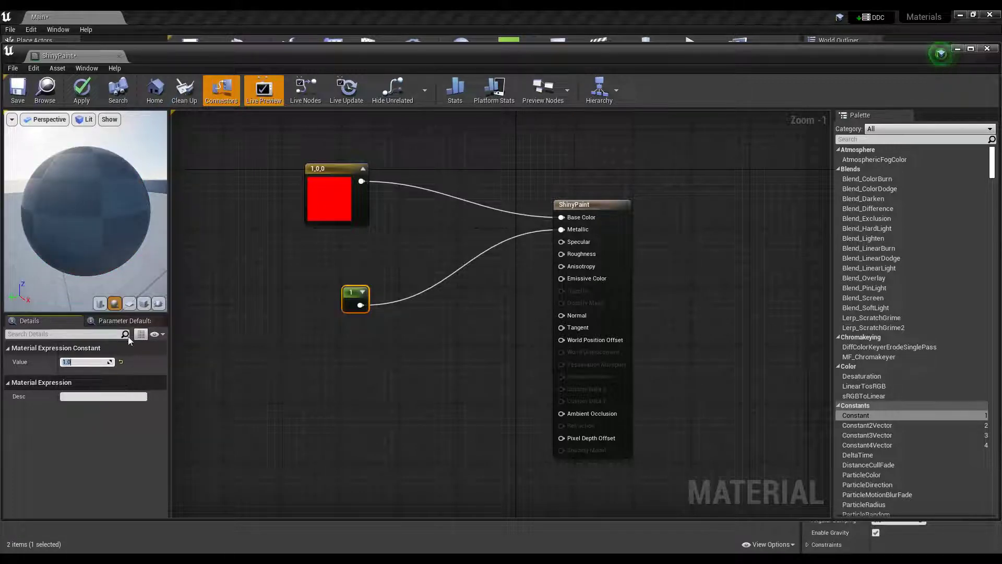
pyautogui.moveTo(62, 205); pyautogui.dragTo(135, 213)
pyautogui.click(80, 362)
pyautogui.write('0')
pyautogui.press('Return')
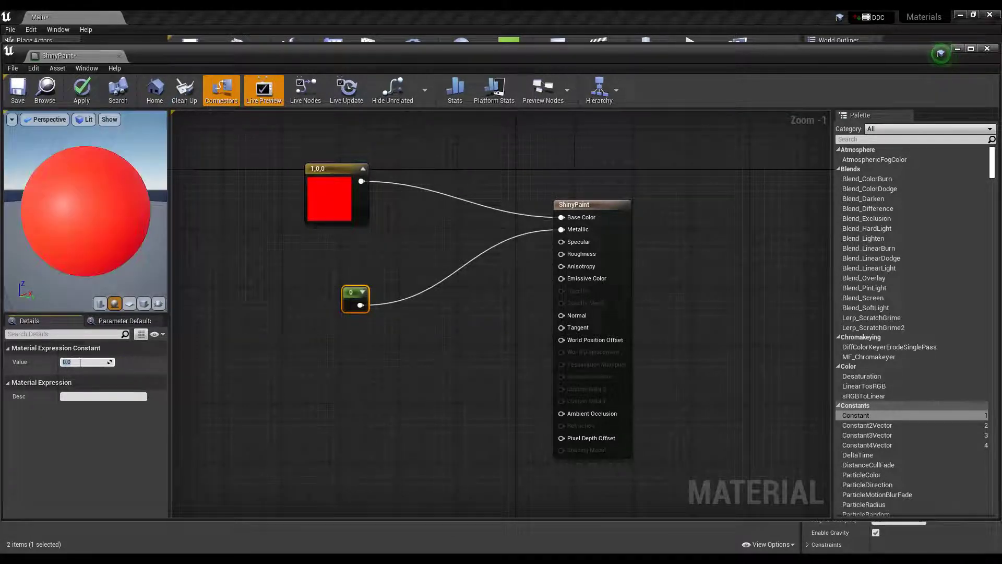
# Set the Metallic constant to 1 and examine the metallic look on the preview sphere
pyautogui.write('1')
pyautogui.press('Return')
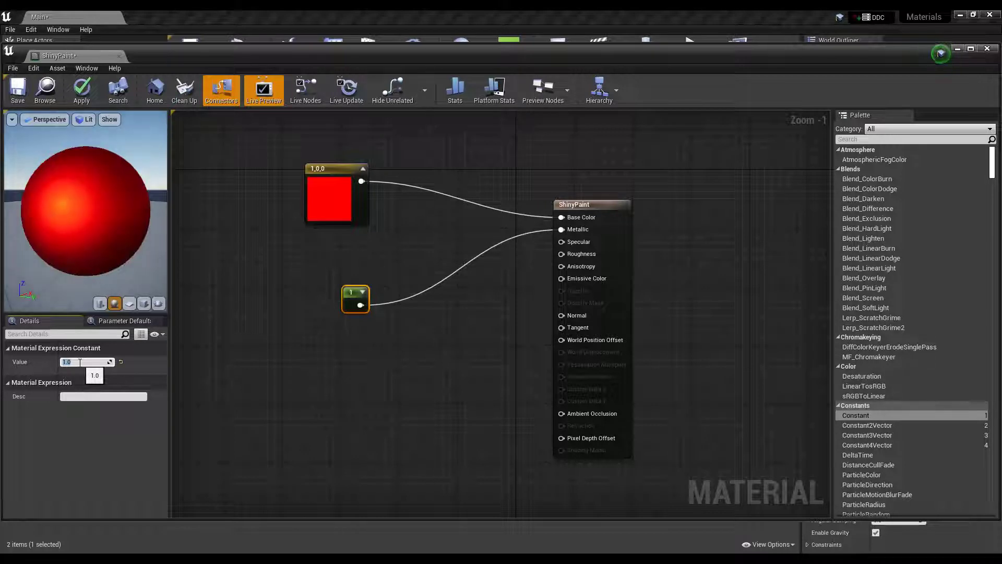
pyautogui.moveTo(90, 207)
pyautogui.mouseDown()
pyautogui.moveTo(111, 208)
pyautogui.moveTo(78, 193)
pyautogui.mouseUp()
pyautogui.scroll(-8, 62, 199)
pyautogui.scroll(9, 62, 199)
pyautogui.scroll(-3, 64, 202)
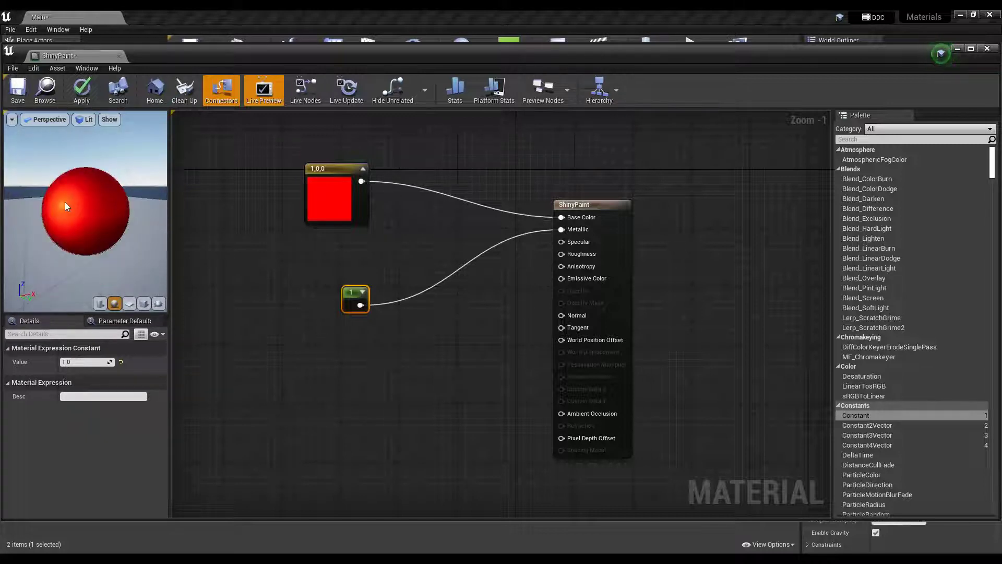
pyautogui.scroll(3, 68, 202)
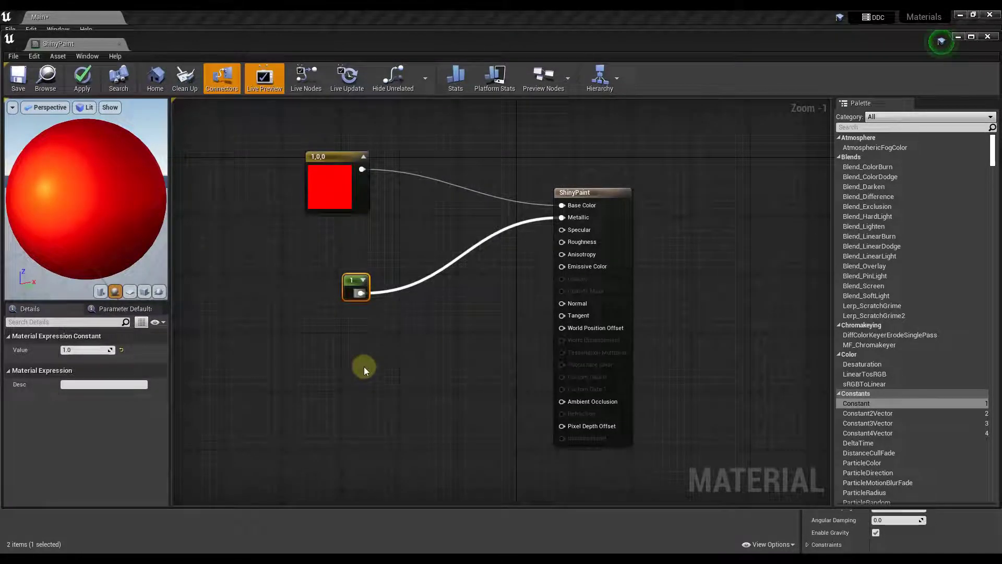
# Break the constant's link to Metallic, connect it to ShinyPaint's Roughness input, and check the preview sphere
pyautogui.rightClick(351, 284)
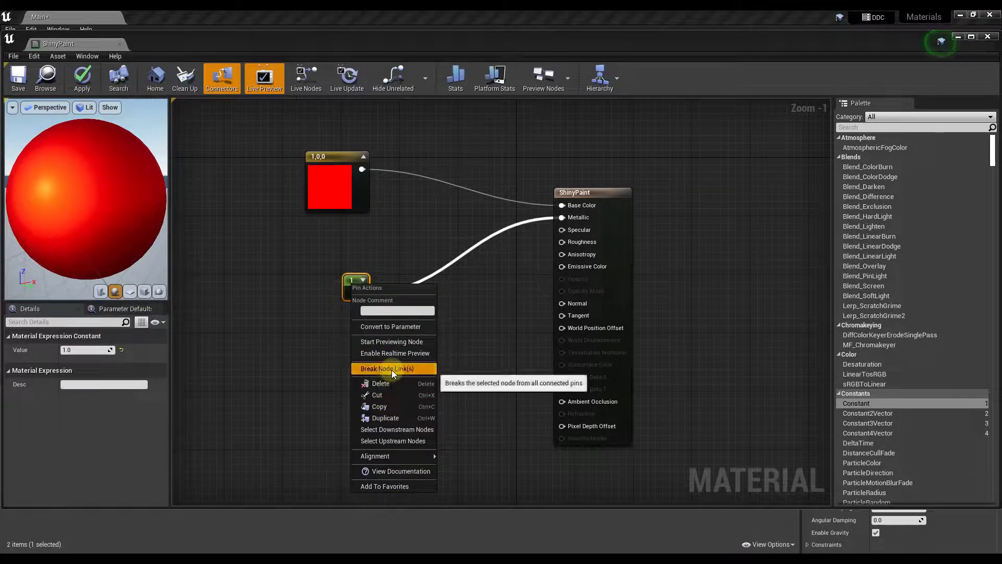
pyautogui.click(372, 368)
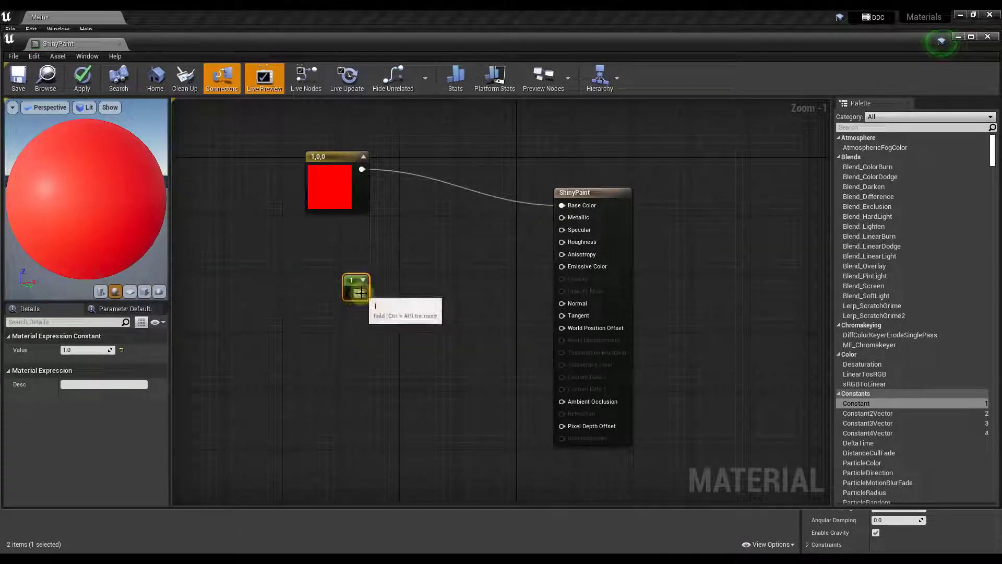
pyautogui.moveTo(364, 293); pyautogui.dragTo(562, 244)
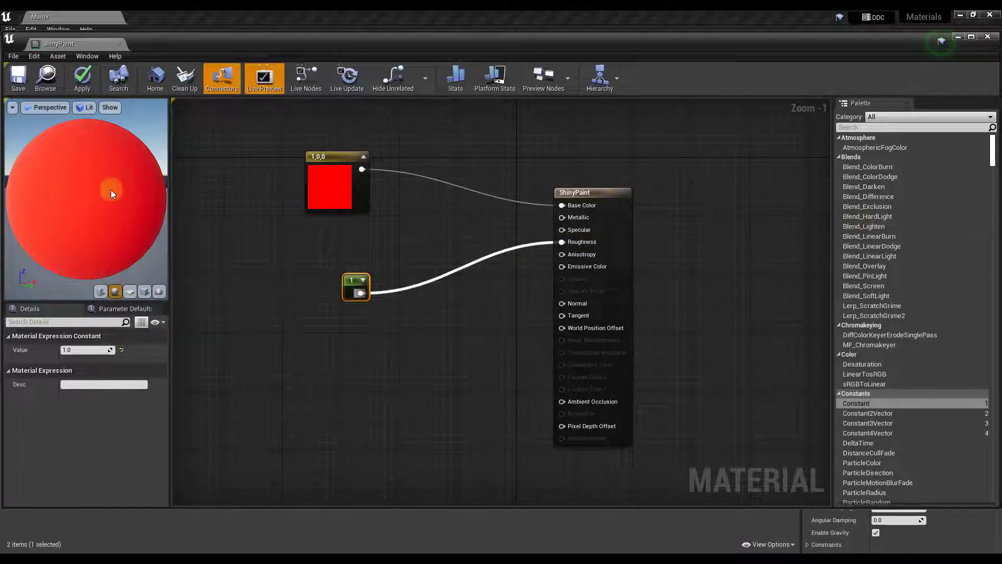
pyautogui.moveTo(82, 190); pyautogui.dragTo(98, 195, button='right')
pyautogui.scroll(-6, 85, 184)
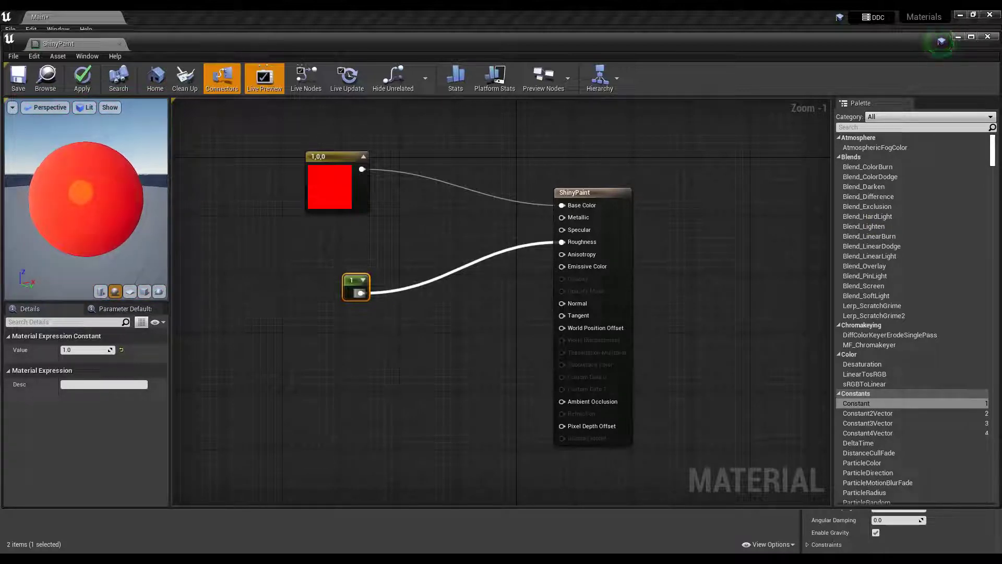
# Set the Roughness constant to 0 and inspect the reflections on the preview sphere
pyautogui.click(87, 350)
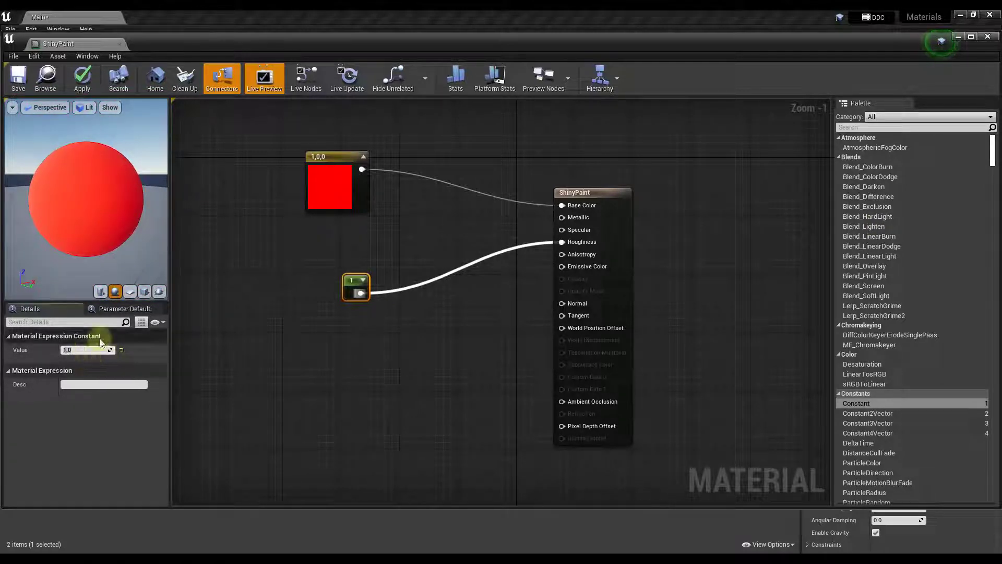
pyautogui.write('0')
pyautogui.press('Return')
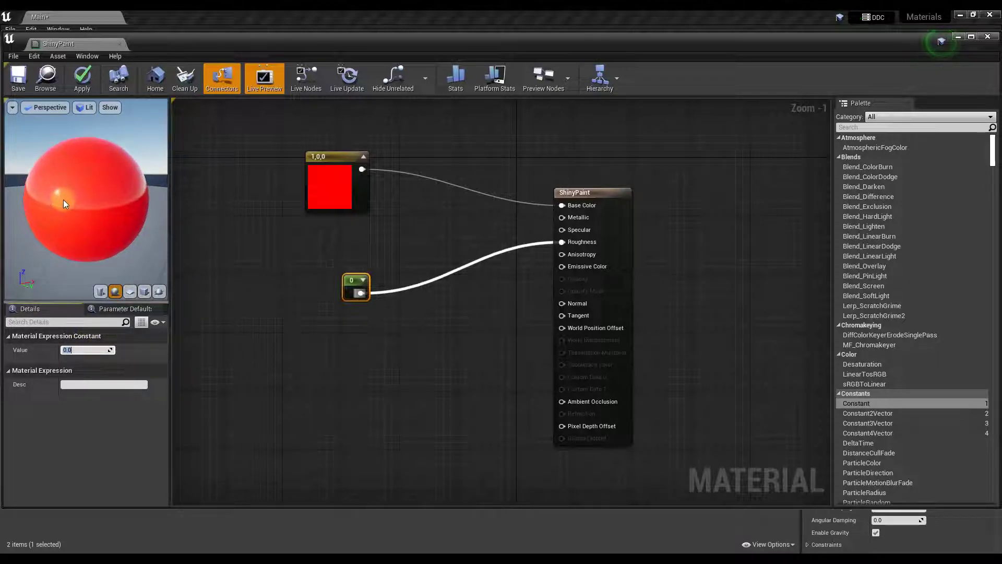
pyautogui.moveTo(50, 191)
pyautogui.mouseDown()
pyautogui.moveTo(173, 177)
pyautogui.moveTo(57, 194)
pyautogui.moveTo(132, 221)
pyautogui.moveTo(41, 206)
pyautogui.moveTo(68, 195)
pyautogui.moveTo(58, 193)
pyautogui.mouseUp()
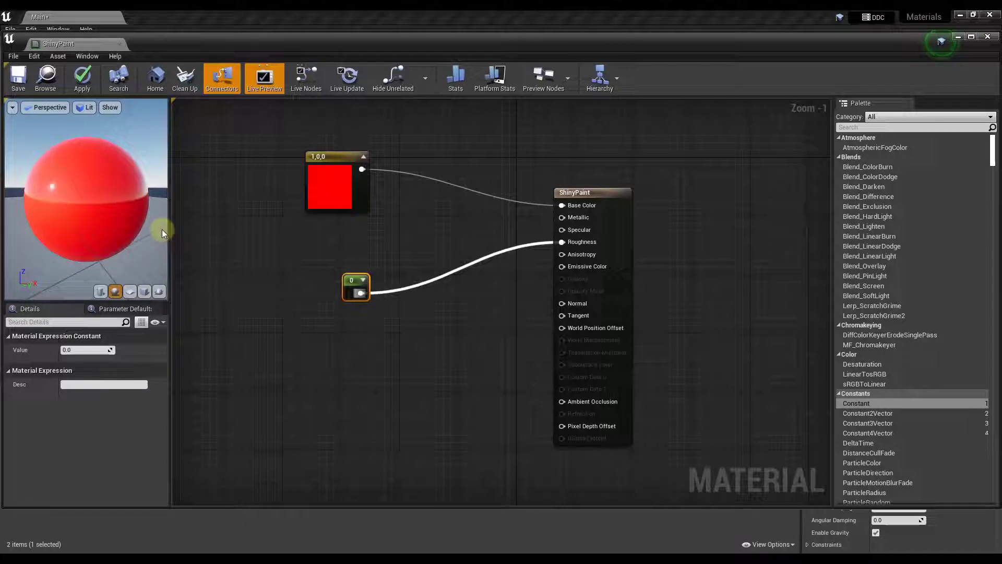
# Set ShinyPaint's Roughness constant to 0.15 and apply the material to the preview mesh in the level
pyautogui.click(88, 348)
pyautogui.press('Return')
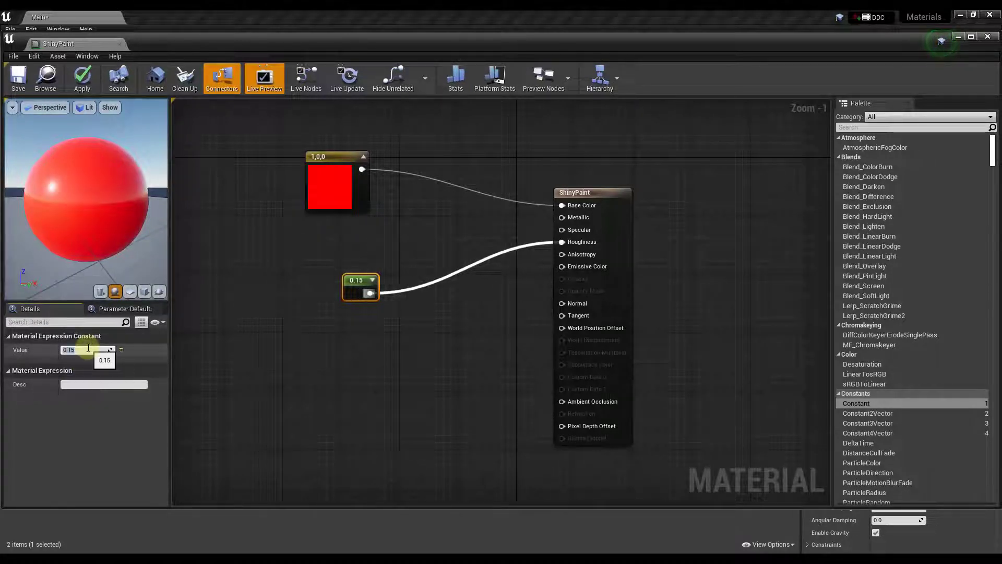
pyautogui.scroll(5, 52, 186)
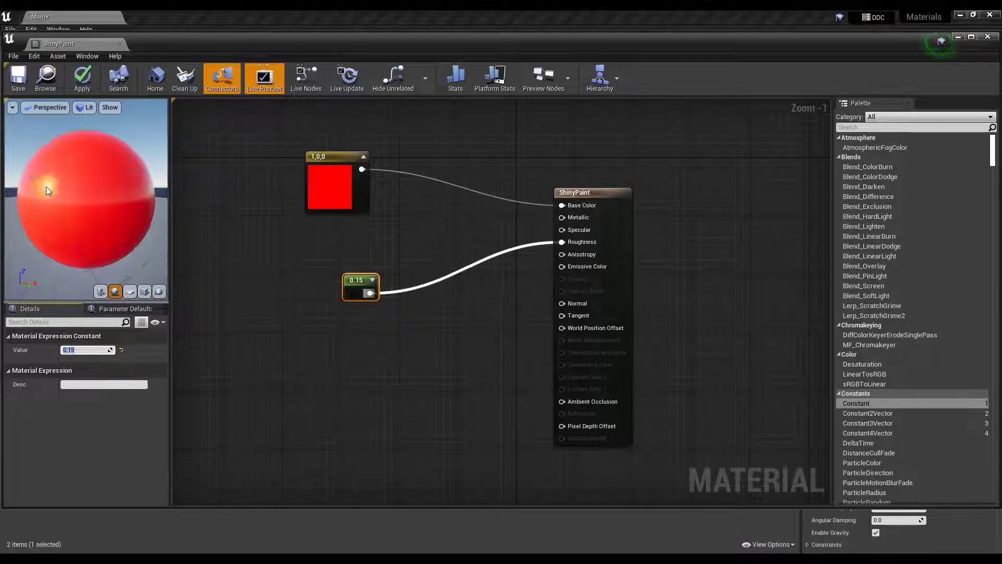
pyautogui.scroll(-4, 52, 186)
pyautogui.moveTo(52, 186); pyautogui.dragTo(29, 203)
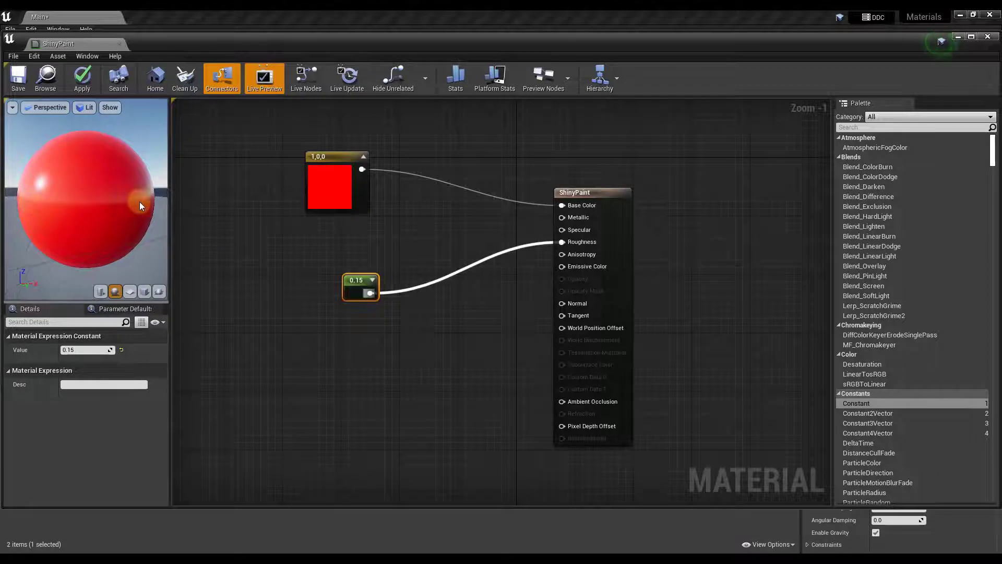
pyautogui.scroll(-2, 105, 214)
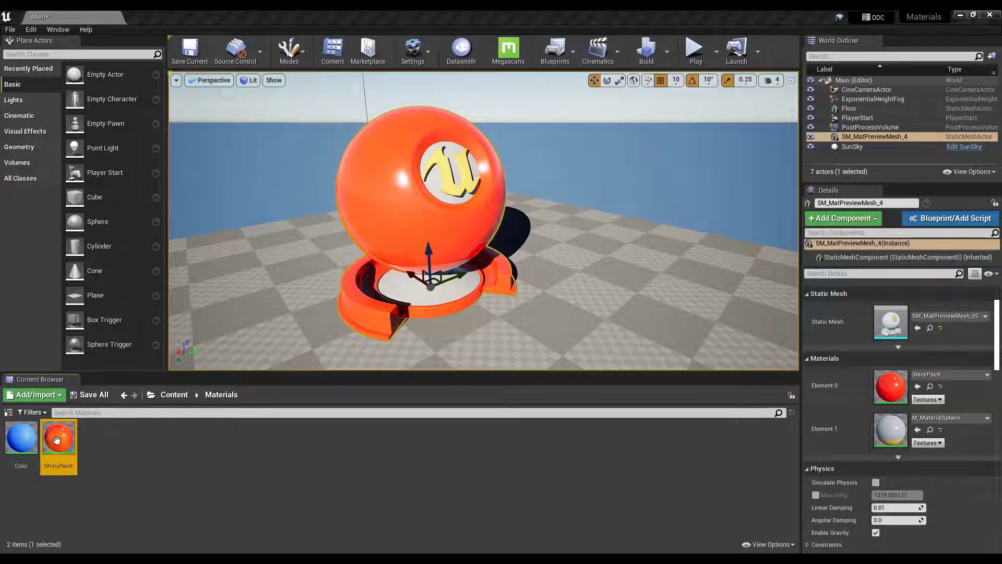
pyautogui.moveTo(59, 439); pyautogui.dragTo(407, 230)
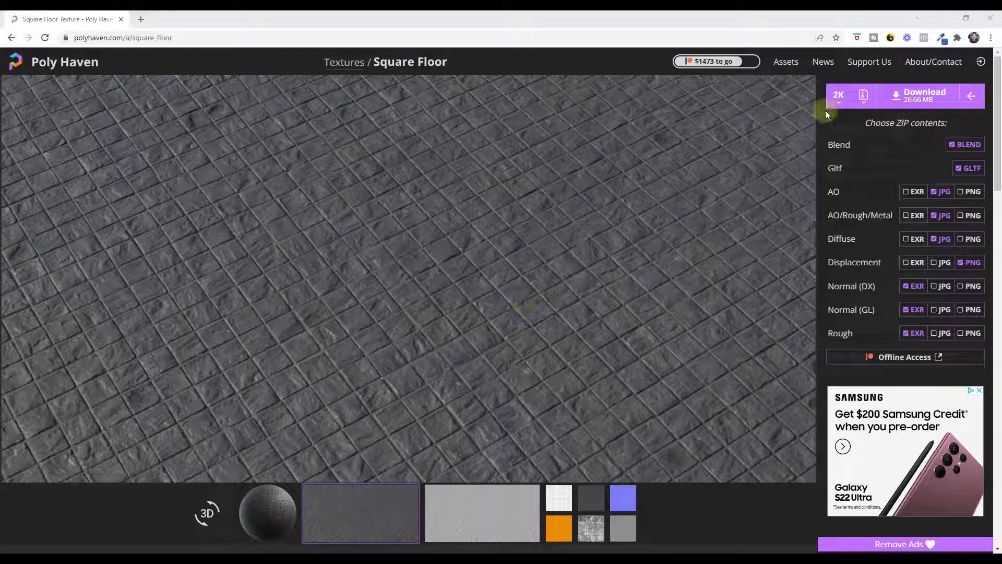
# On Poly Haven, download Square Floor as a 2K ZIP without Blend, Gltf and AO/Rough/Metal, with JPG Displacement, Normal (DX) and Rough maps
pyautogui.moveTo(863, 96)
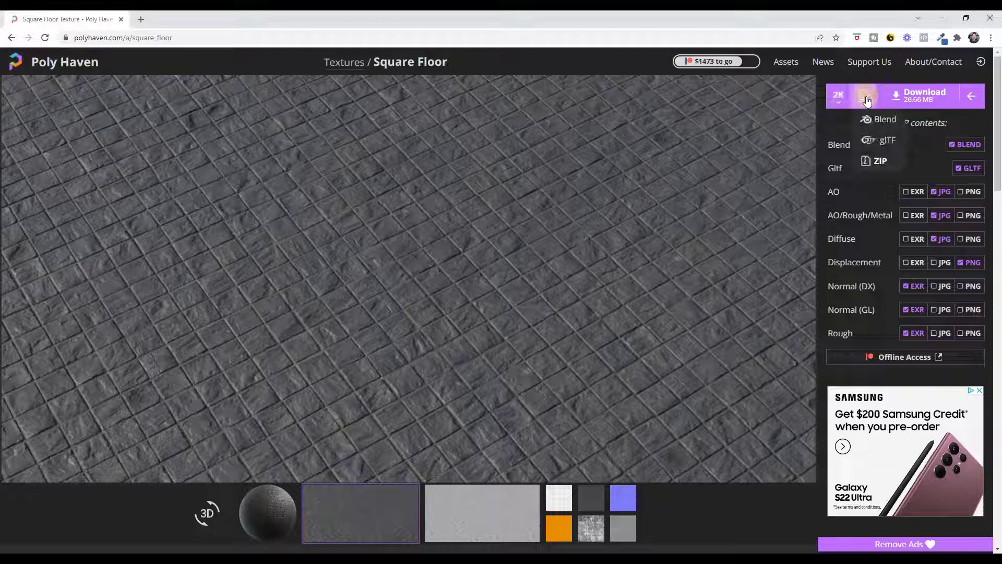
pyautogui.click(869, 171)
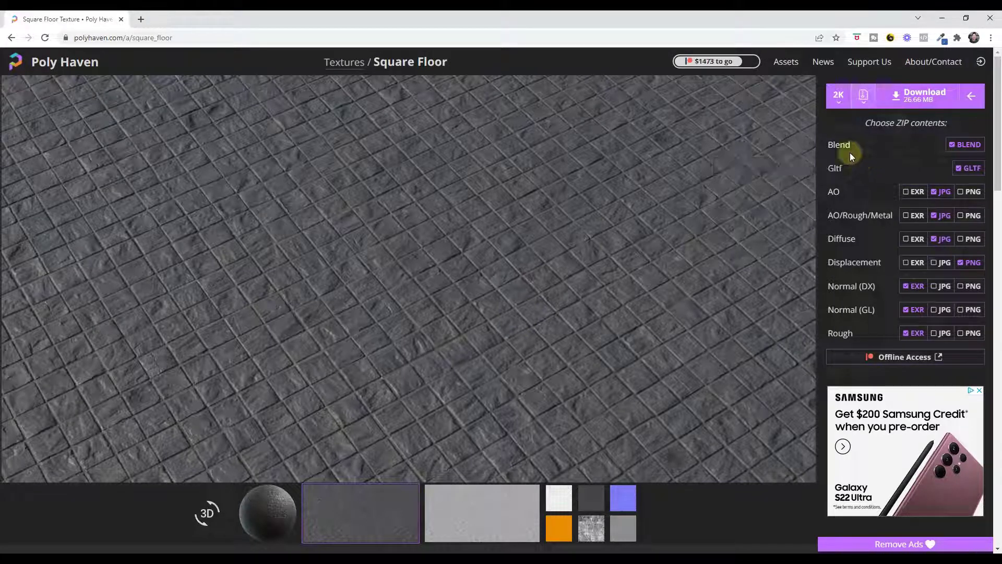
pyautogui.click(952, 147)
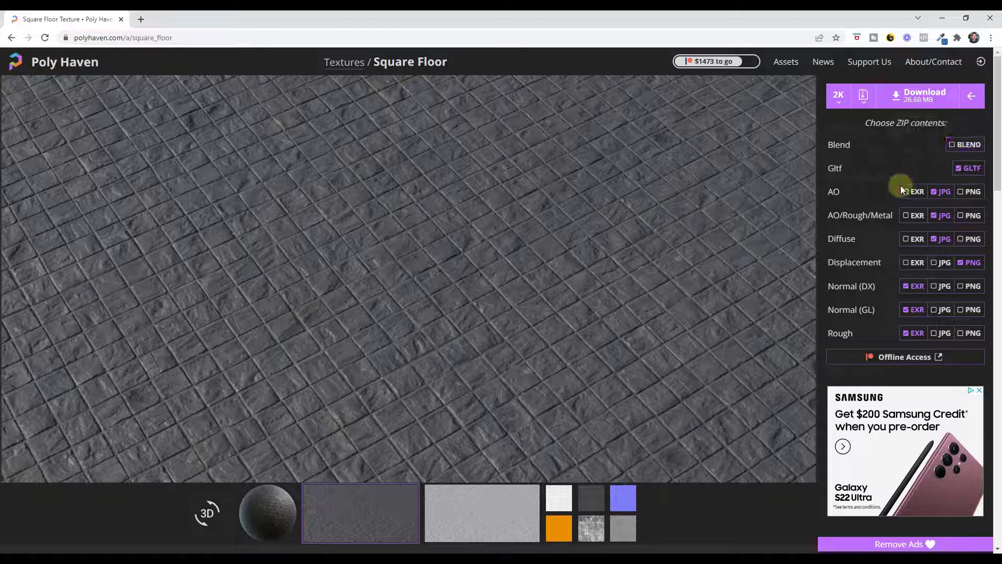
pyautogui.click(962, 170)
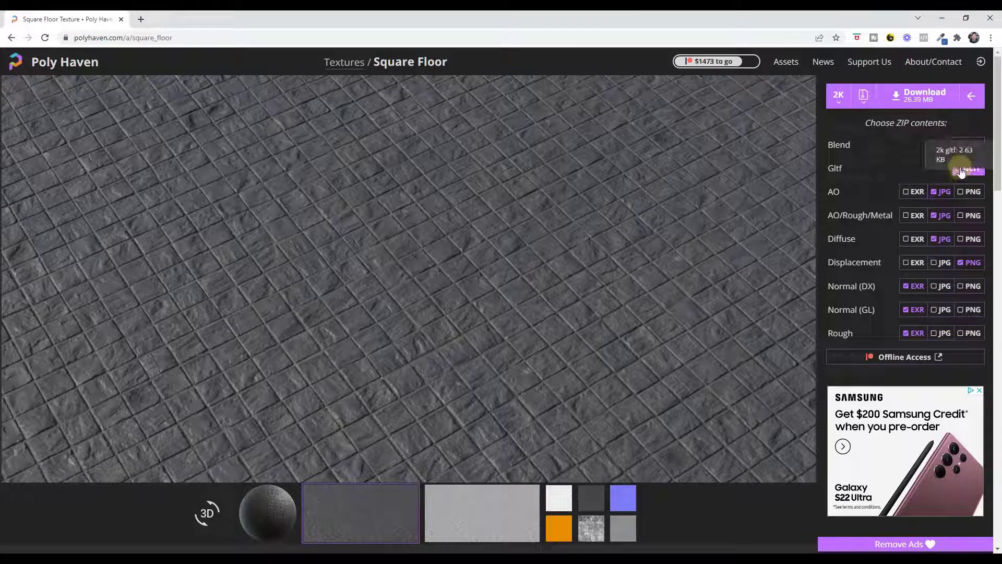
pyautogui.click(941, 215)
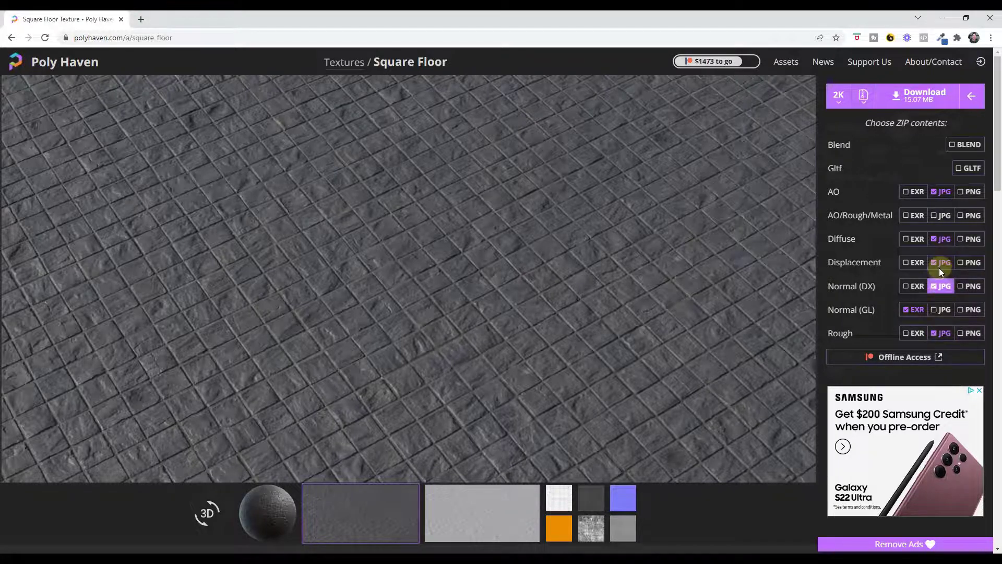
pyautogui.click(920, 96)
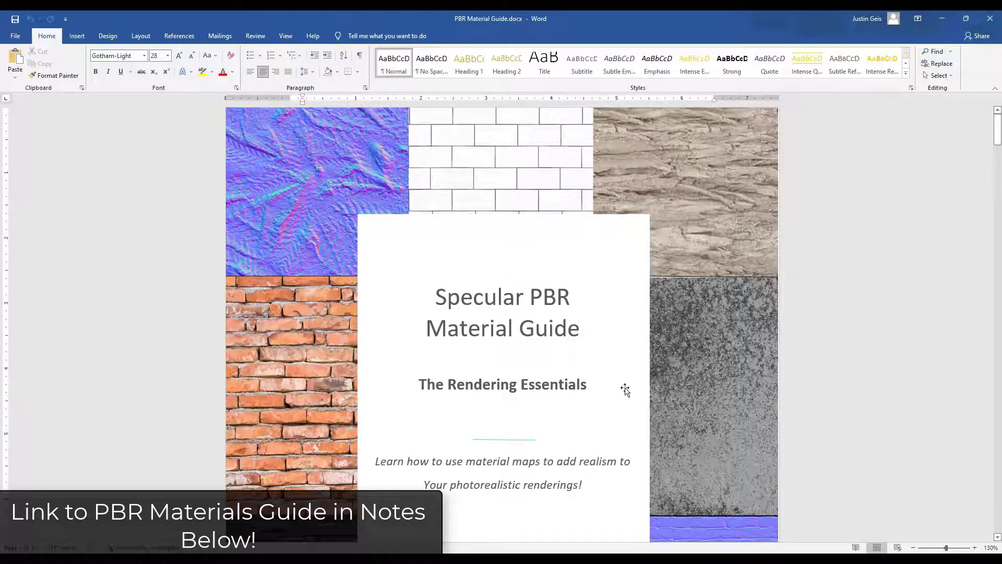
# Read through the PBR Material Guide in Word, covering the intro and the Diffuse, Ambient Occlusion and Normal map sections
pyautogui.scroll(-5, 806, 303)
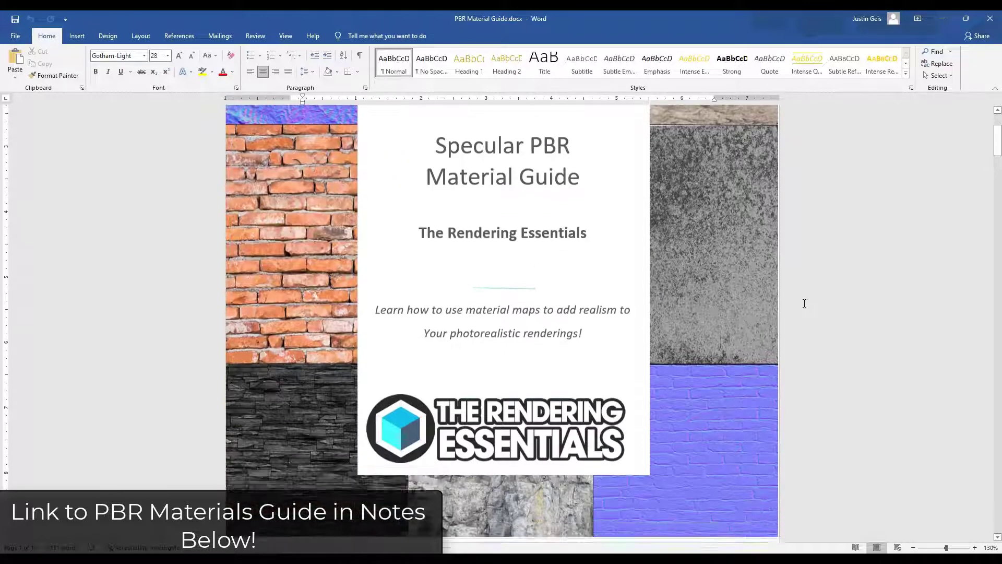
pyautogui.scroll(-5, 799, 304)
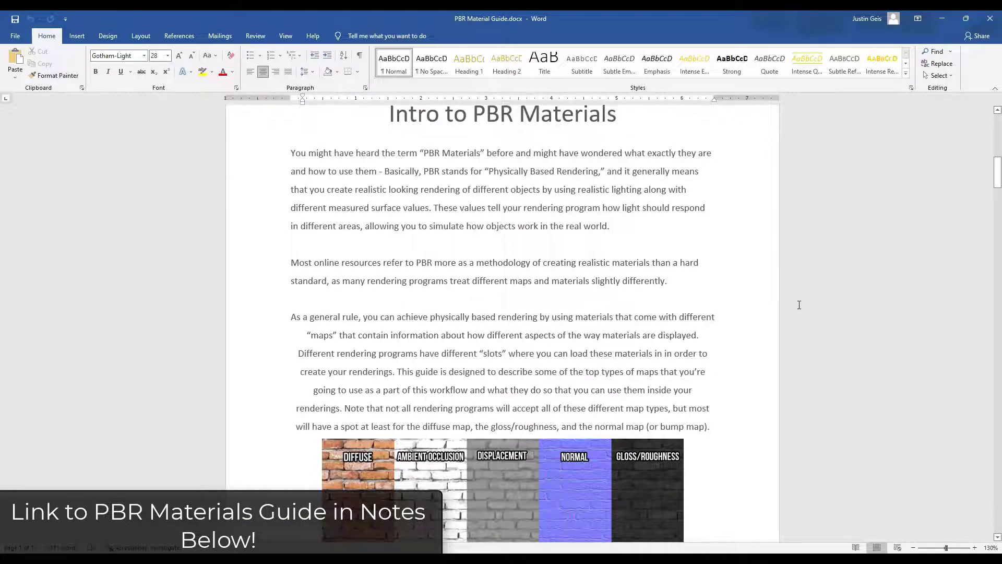
pyautogui.scroll(-3, 800, 305)
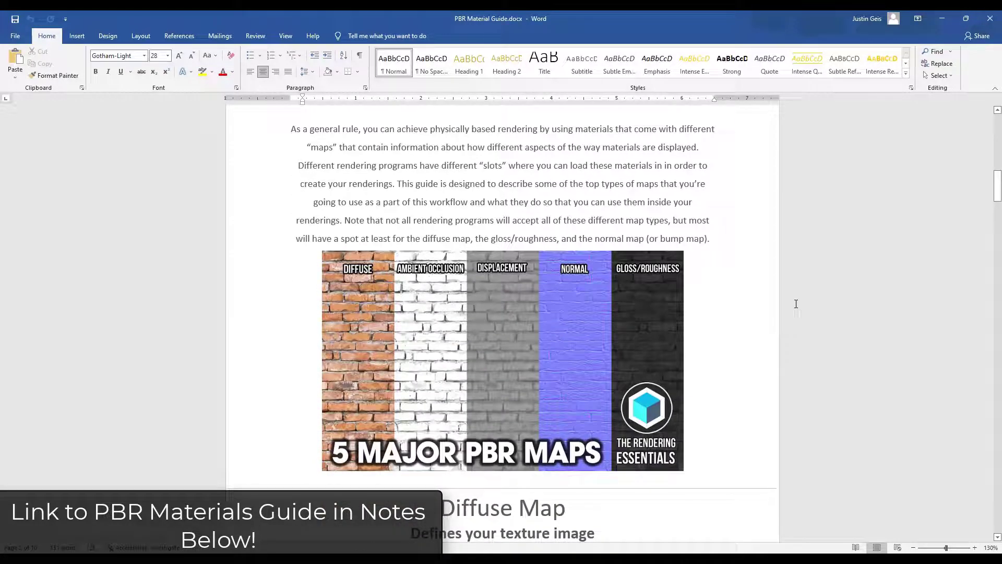
pyautogui.scroll(-6, 796, 304)
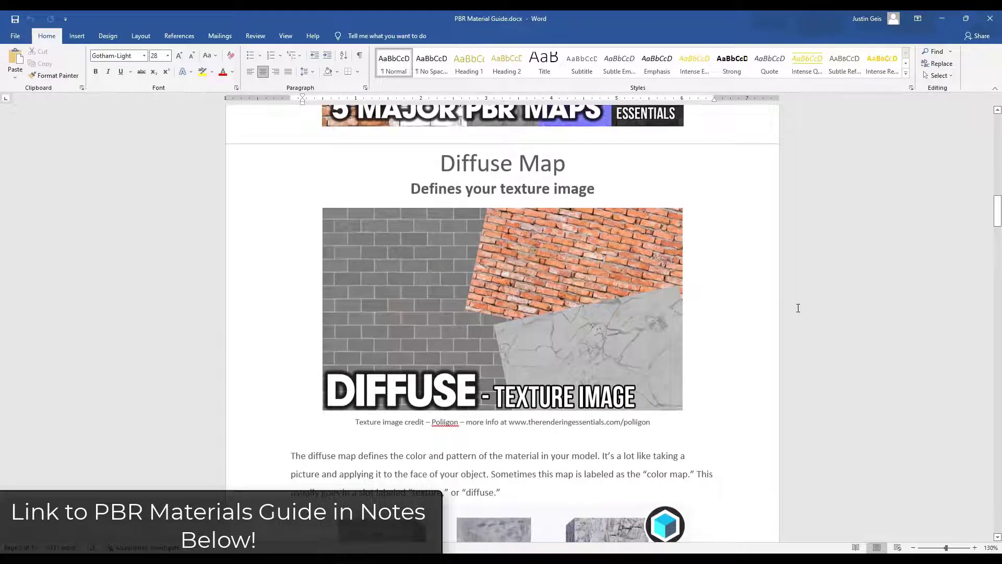
pyautogui.scroll(-3, 798, 308)
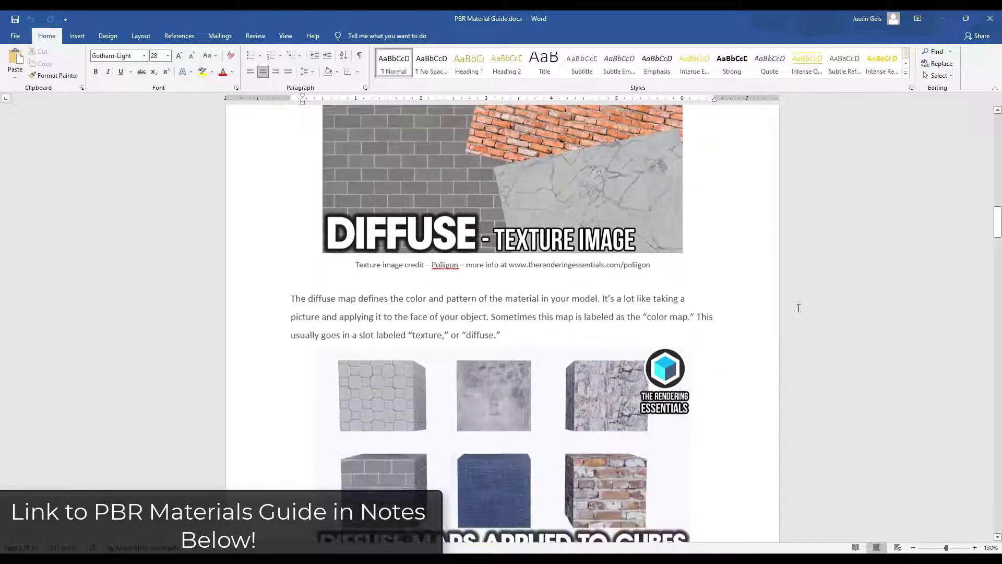
pyautogui.scroll(-1, 799, 308)
pyautogui.scroll(-6, 798, 307)
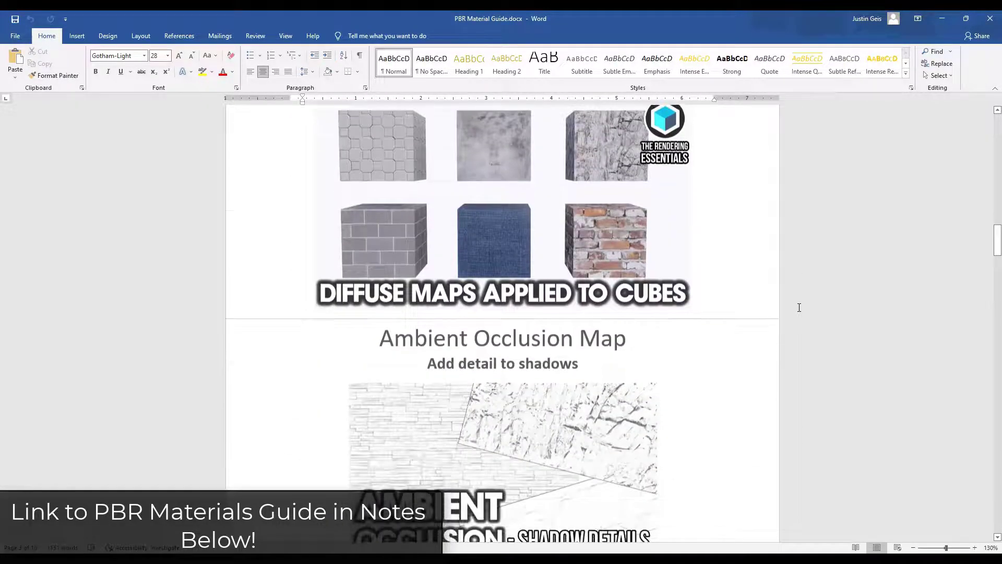
pyautogui.scroll(-5, 798, 307)
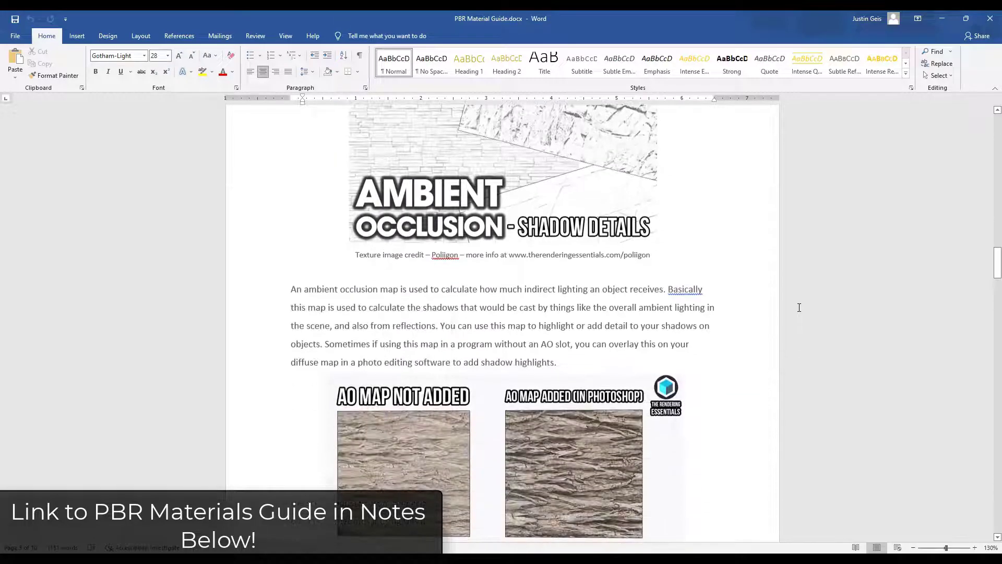
pyautogui.scroll(-1, 799, 307)
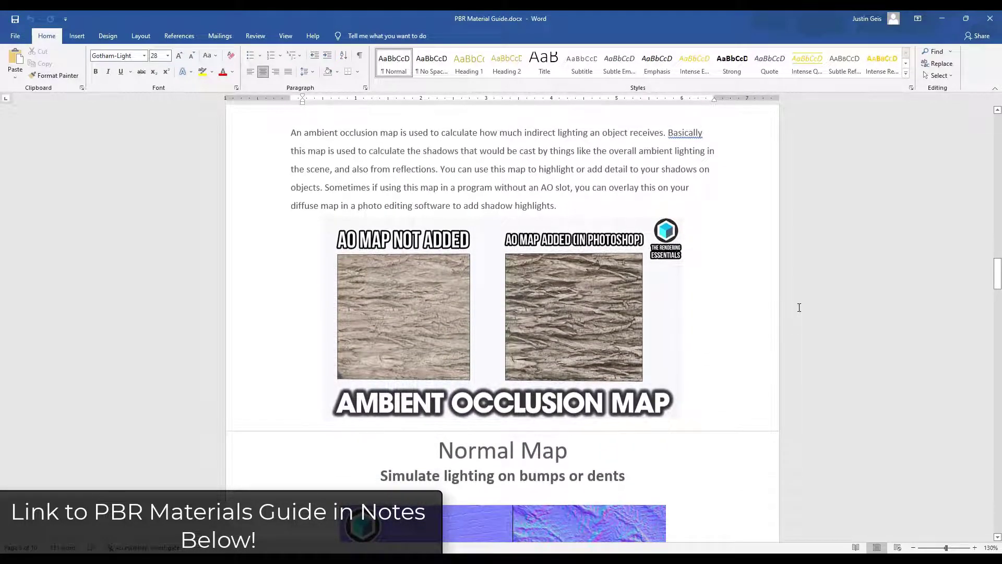
pyautogui.scroll(-3, 798, 307)
pyautogui.scroll(-3, 799, 307)
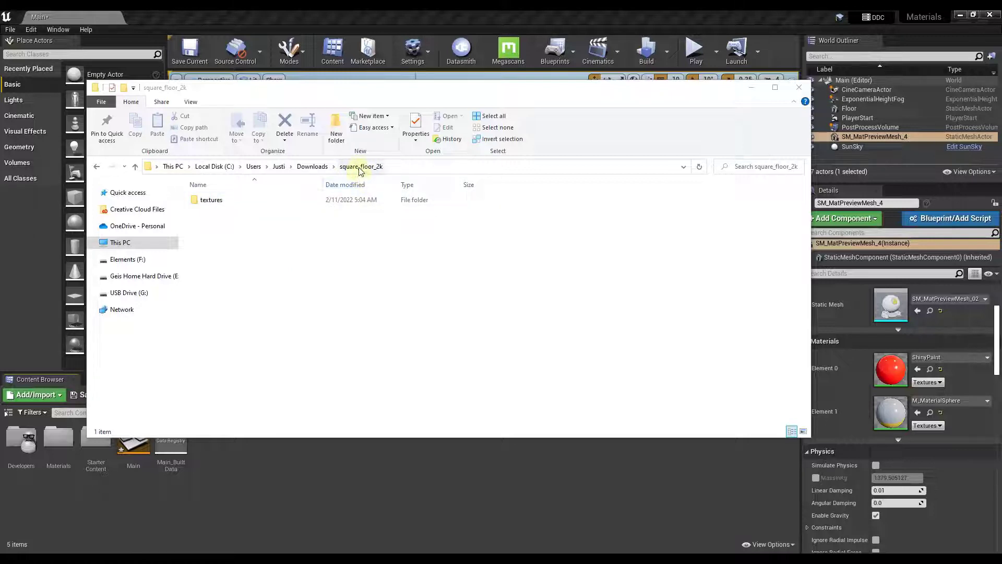
# Open the textures folder in square_floor_2k and view the AO, diffuse, displacement and DX normal map images
pyautogui.doubleClick(224, 203)
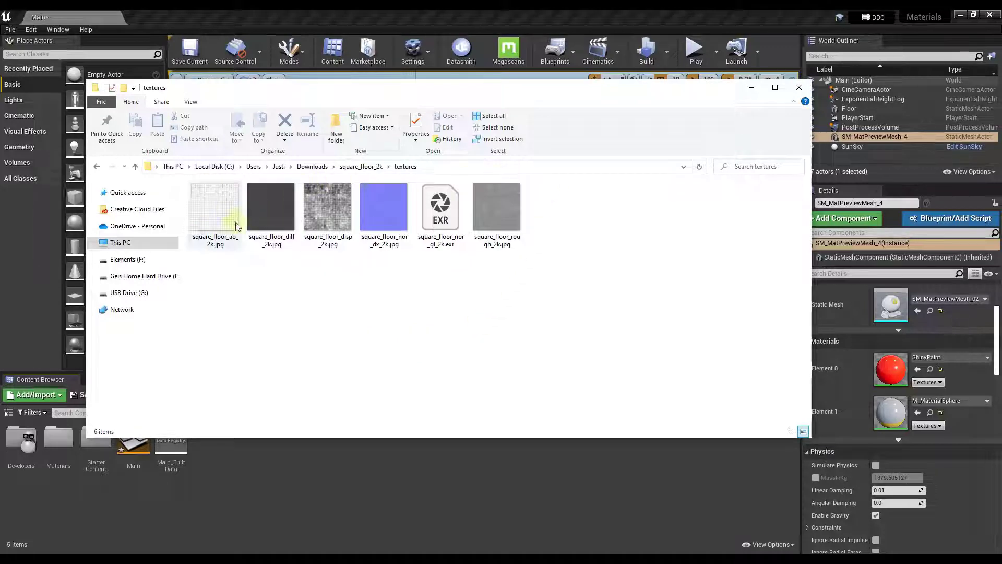
pyautogui.doubleClick(227, 226)
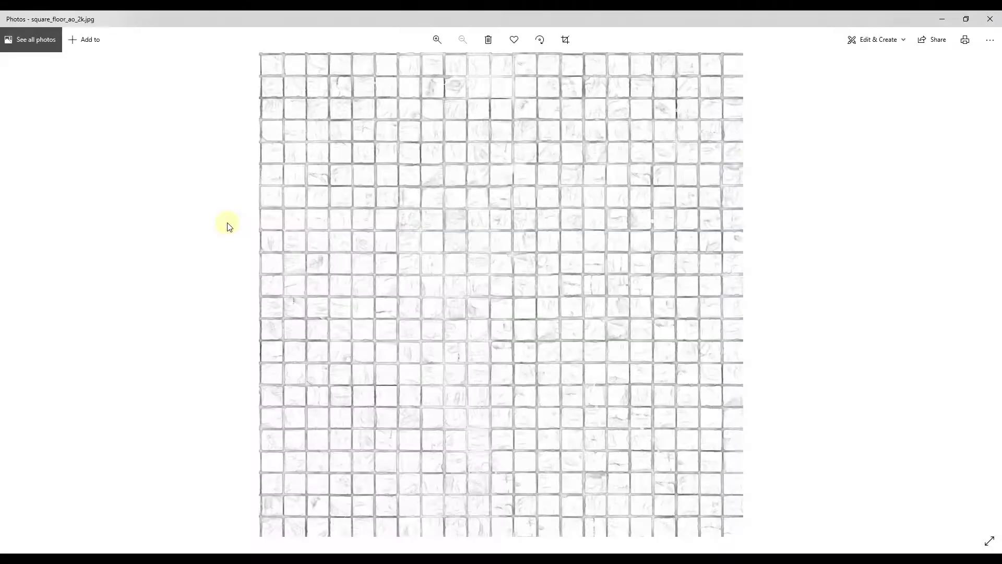
pyautogui.press('Right')
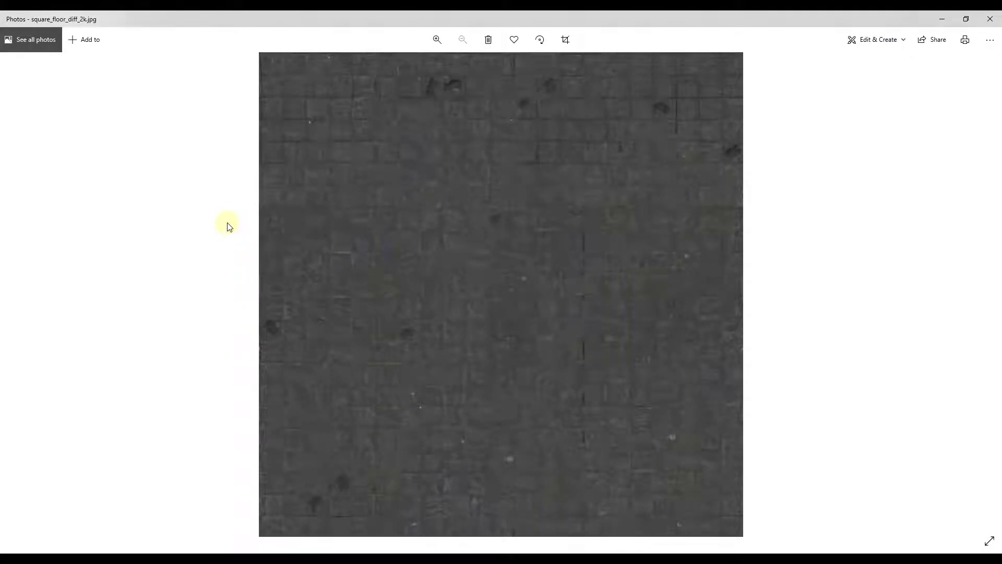
pyautogui.press('Right')
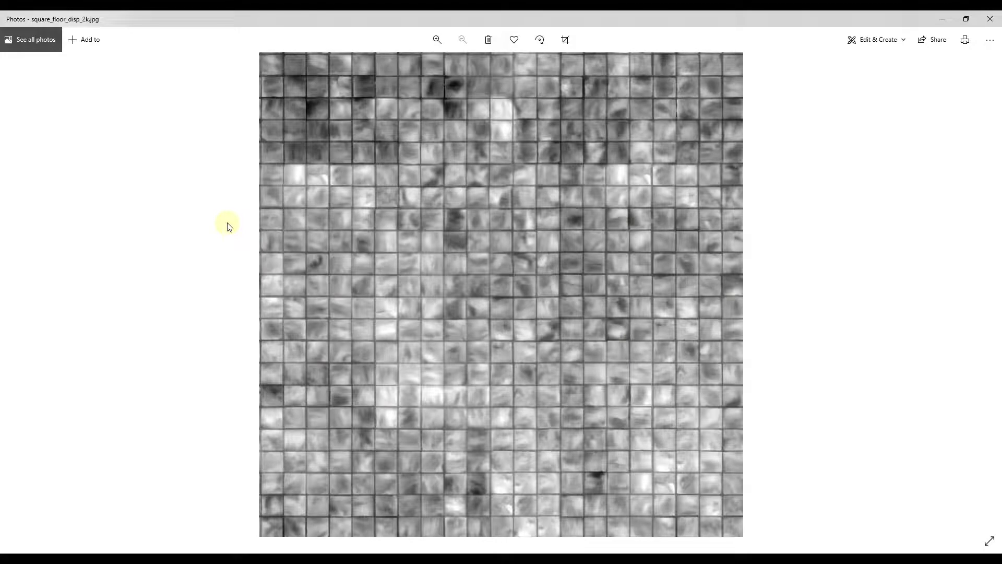
pyautogui.press('Right')
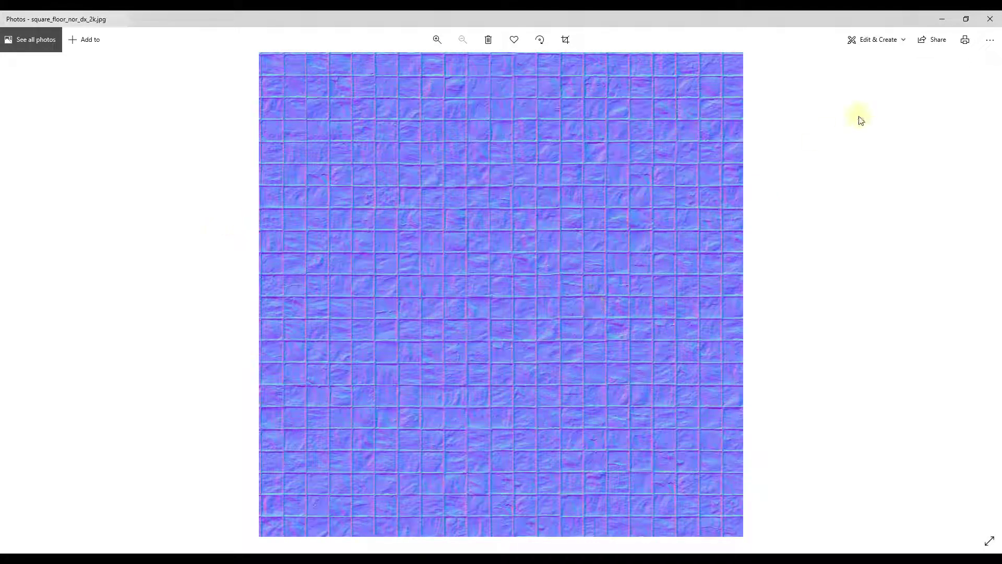
pyautogui.click(990, 19)
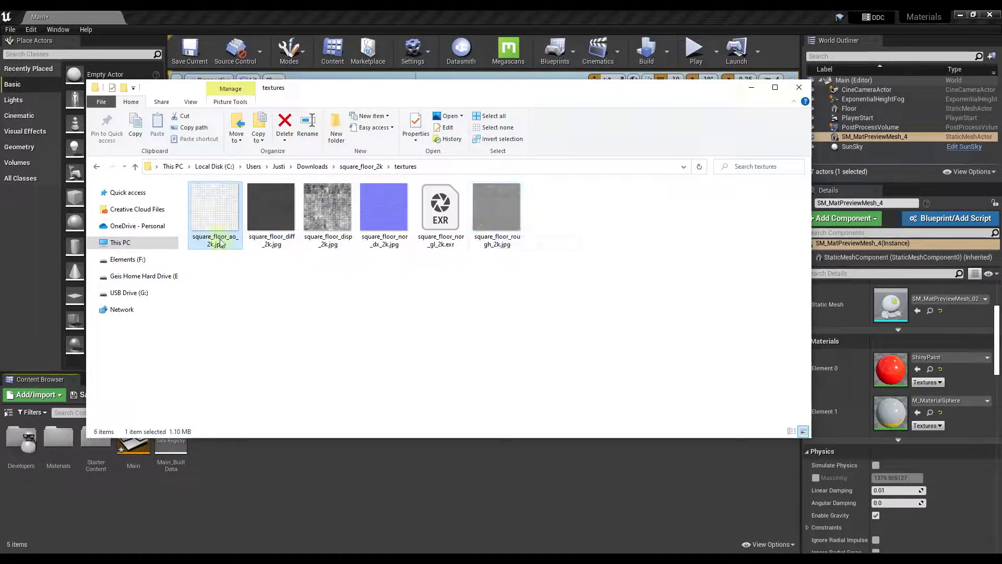
# Move the file window out of the way, create a folder named Textures in Content, and open it
pyautogui.moveTo(590, 88); pyautogui.dragTo(0, 116)
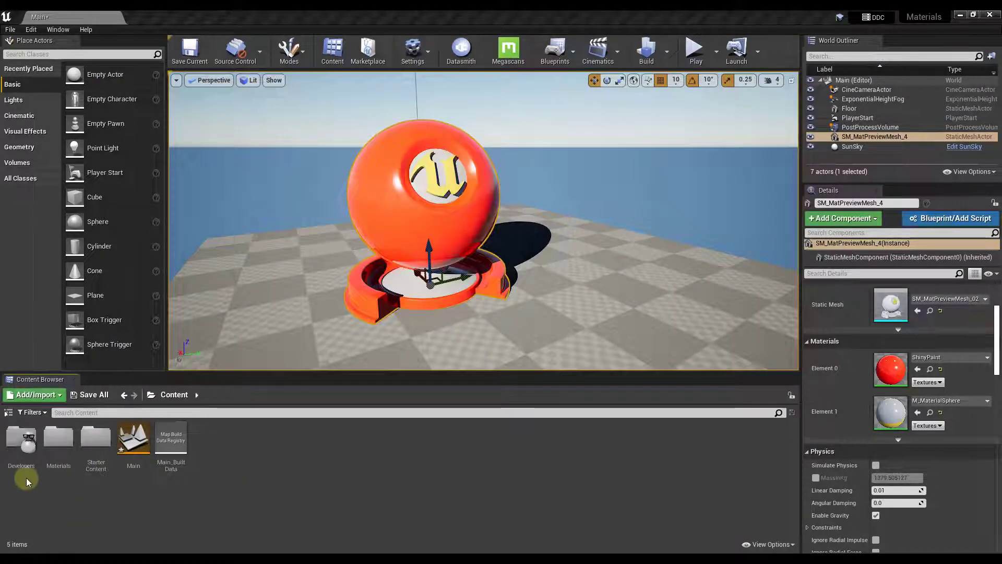
pyautogui.doubleClick(62, 441)
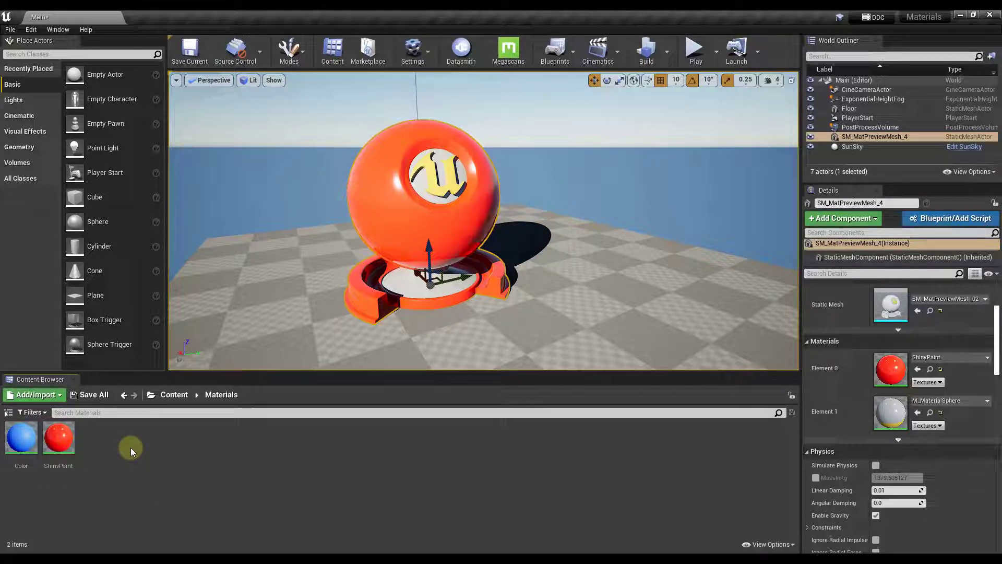
pyautogui.click(173, 394)
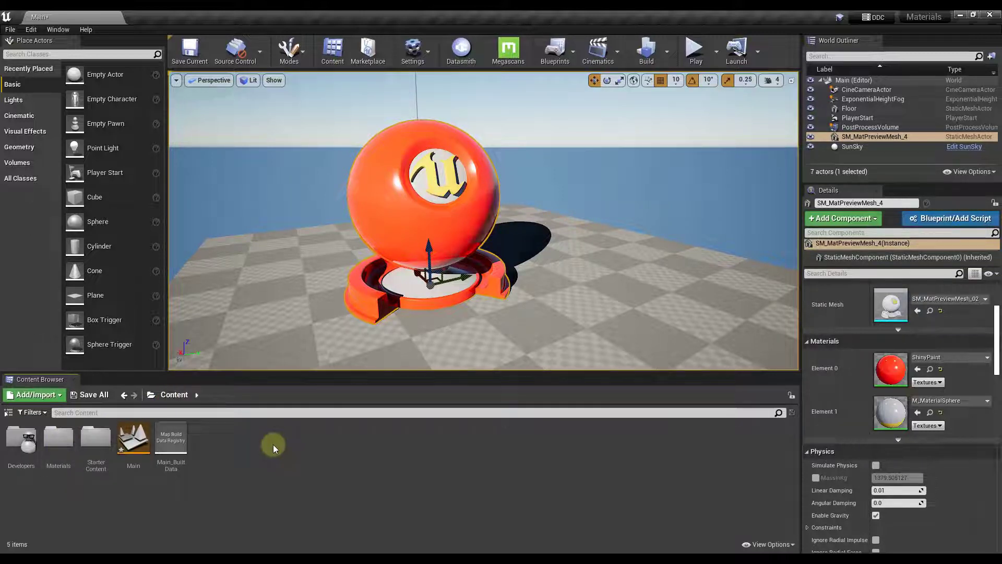
pyautogui.rightClick(235, 439)
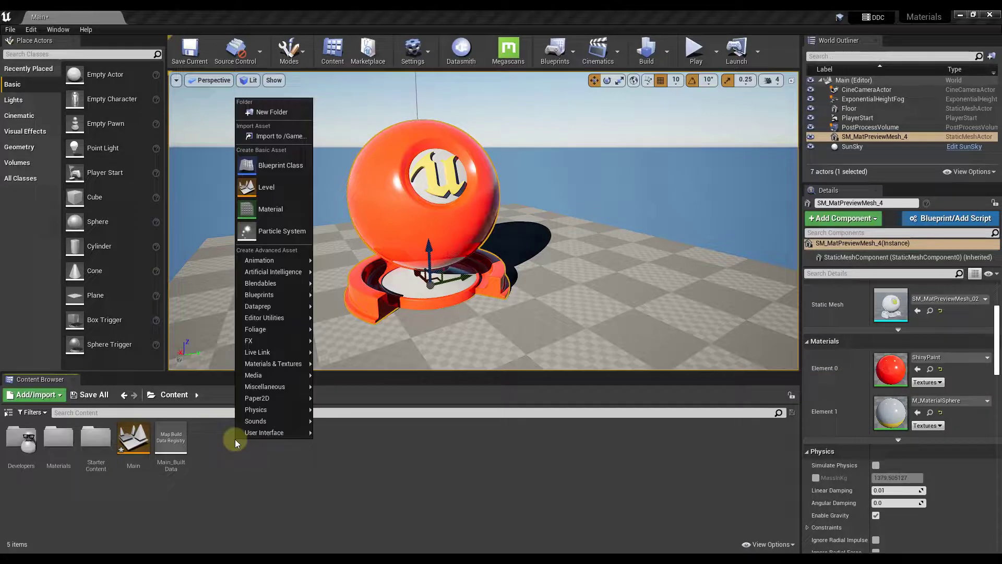
pyautogui.click(267, 112)
pyautogui.write('Textures')
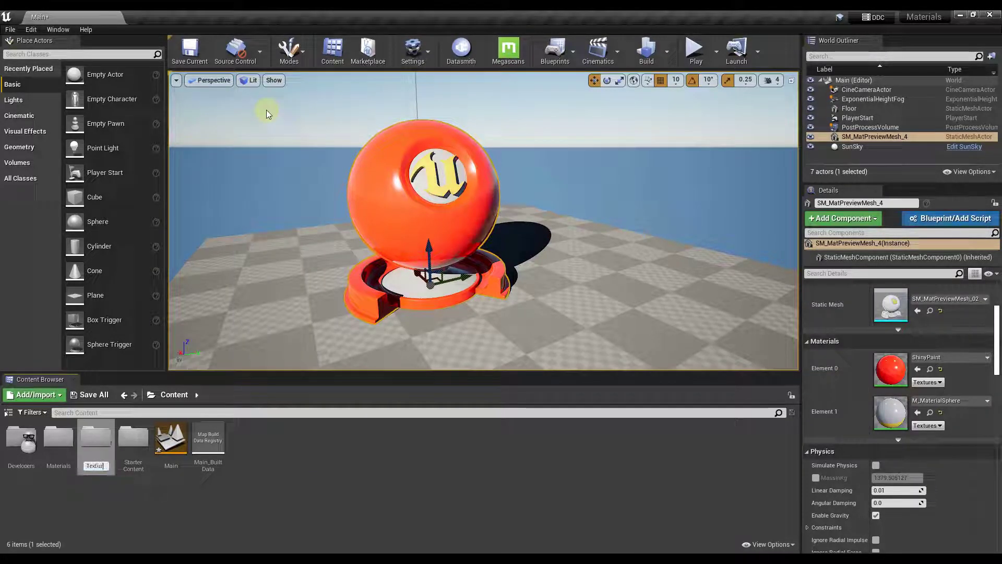
pyautogui.press('Return')
pyautogui.press('Return')
# Import the square_floor AO, diffuse, displacement, DX normal and roughness JPGs into the Textures folder, leaving out the EXR file
pyautogui.hotkey('alt', 'Tab')
pyautogui.moveTo(402, 41); pyautogui.dragTo(487, 27)
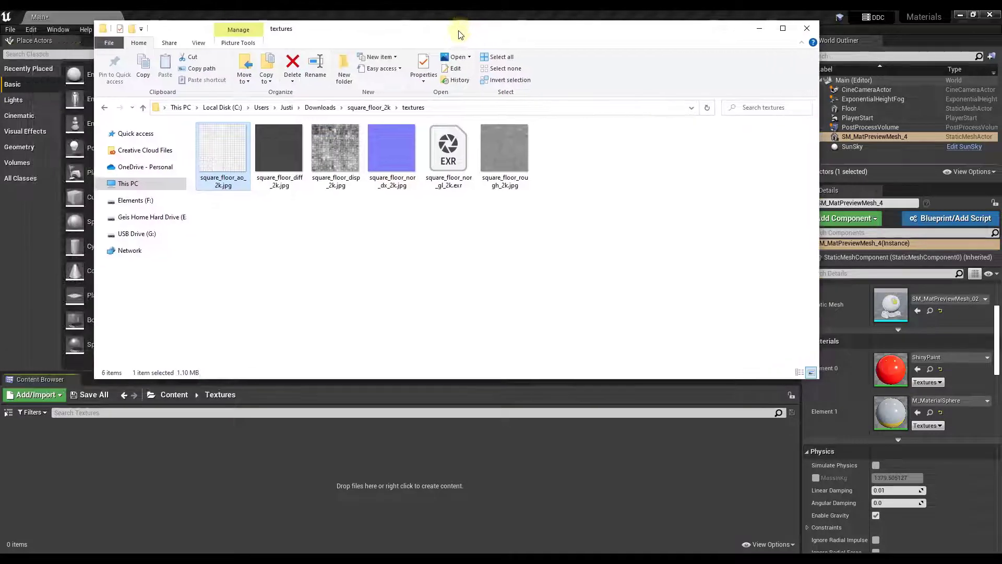
pyautogui.keyDown('ctrl'); pyautogui.click(279, 149); pyautogui.keyUp('ctrl')
pyautogui.keyDown('ctrl'); pyautogui.click(336, 149); pyautogui.keyUp('ctrl')
pyautogui.keyDown('ctrl'); pyautogui.click(392, 149); pyautogui.keyUp('ctrl')
pyautogui.keyDown('ctrl'); pyautogui.click(502, 152); pyautogui.keyUp('ctrl')
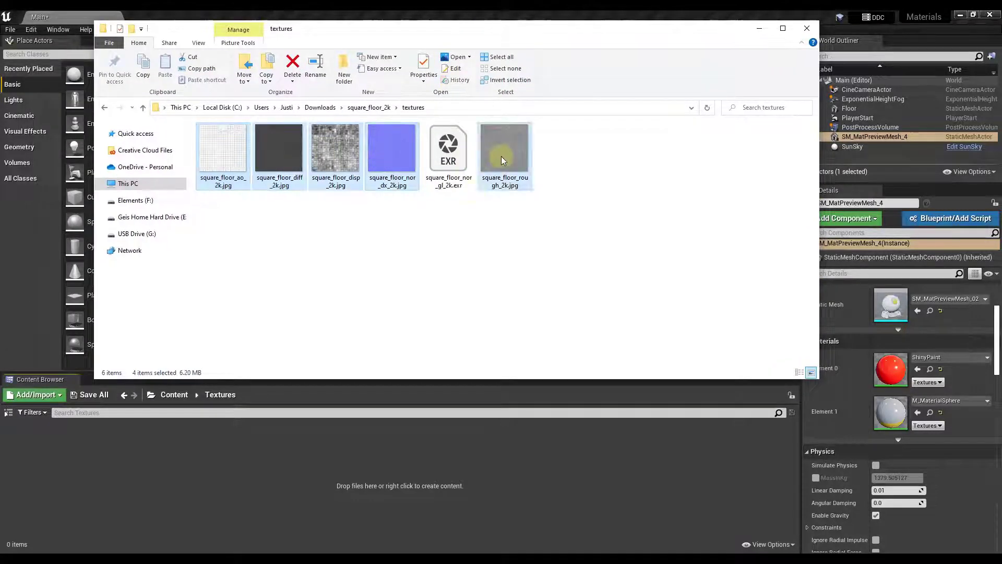
pyautogui.moveTo(329, 189); pyautogui.dragTo(314, 479)
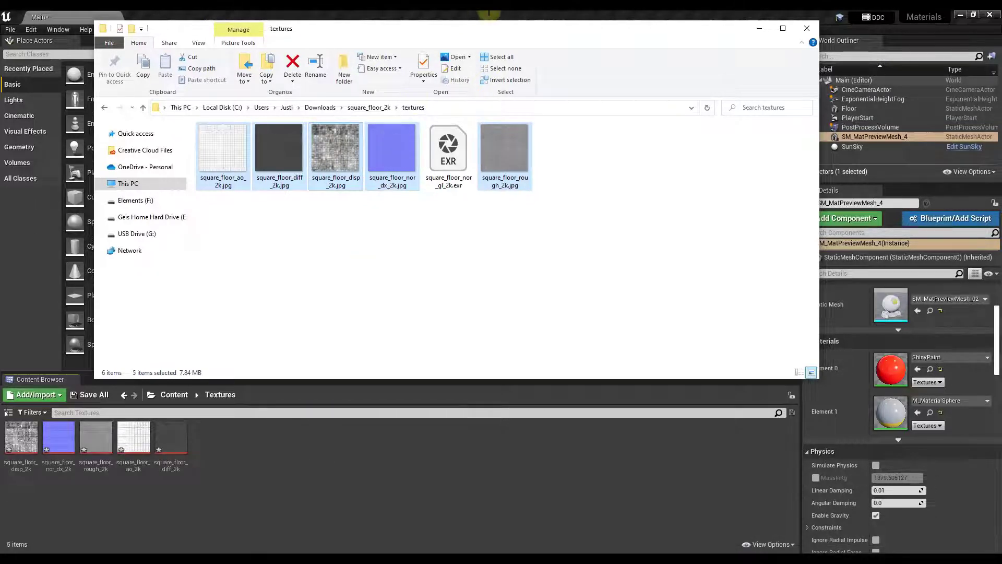
pyautogui.moveTo(467, 29); pyautogui.dragTo(0, 188)
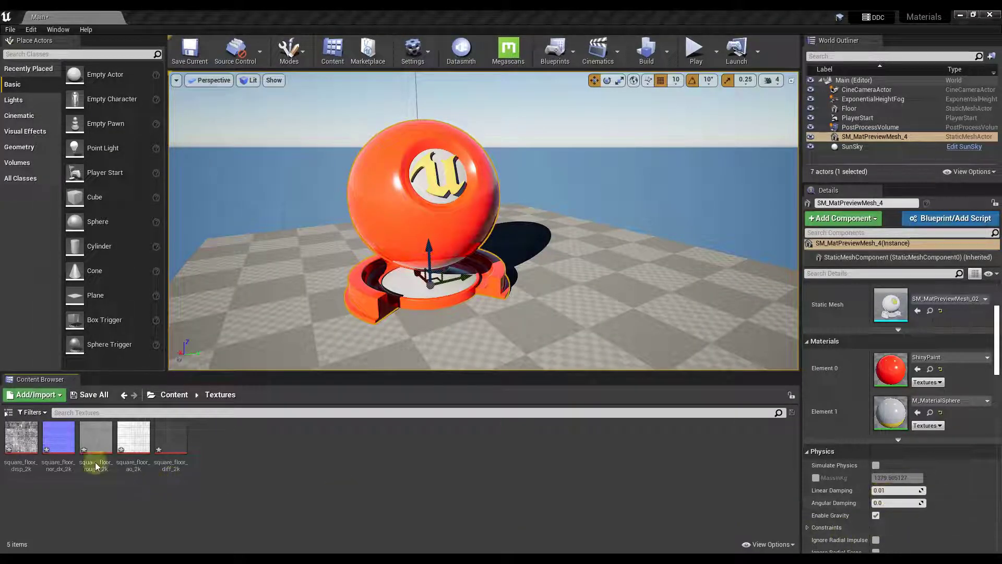
pyautogui.moveTo(56, 439)
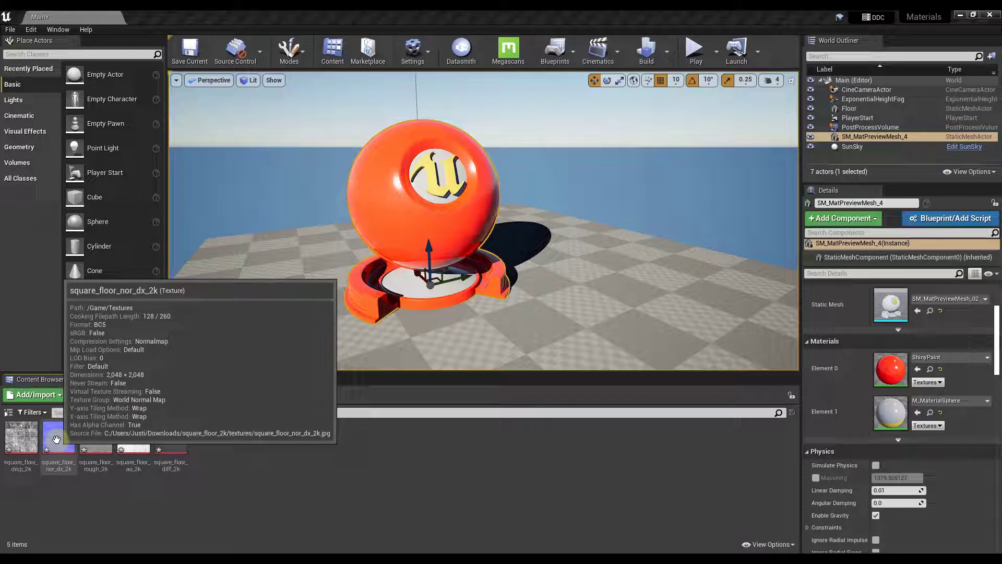
pyautogui.click(56, 438)
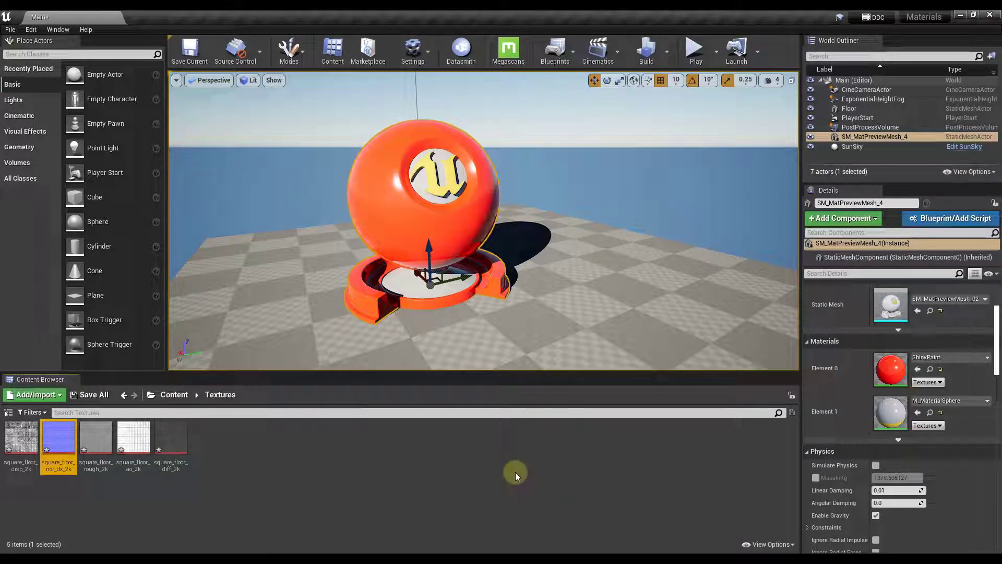
# Create a new material named Tile_Square in the Materials folder and open it for editing
pyautogui.click(177, 395)
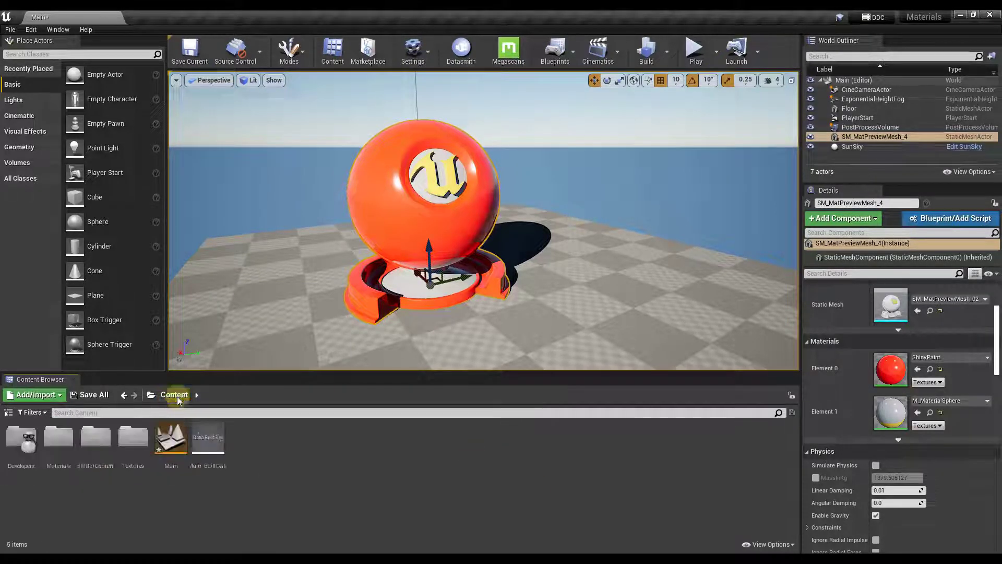
pyautogui.doubleClick(57, 446)
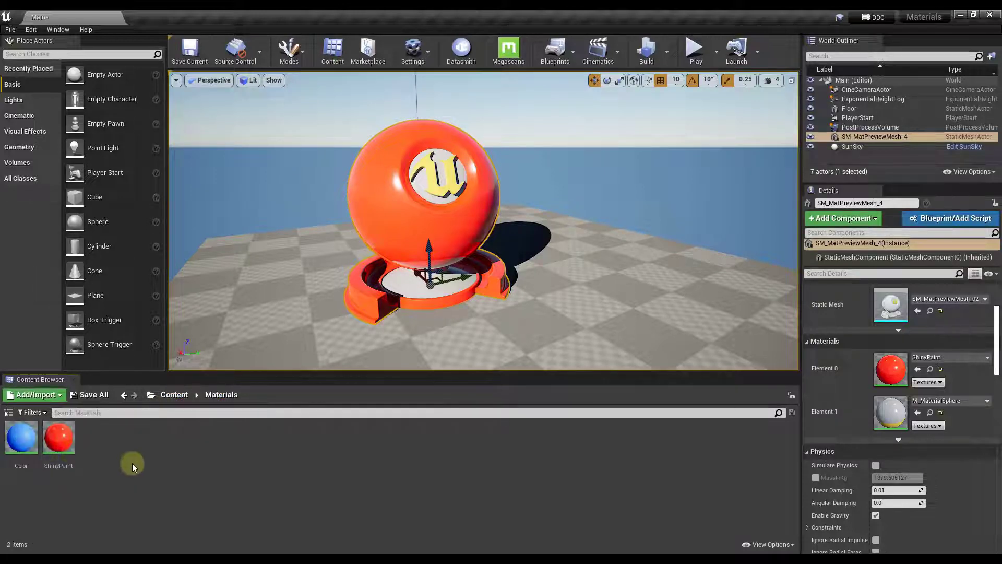
pyautogui.rightClick(130, 435)
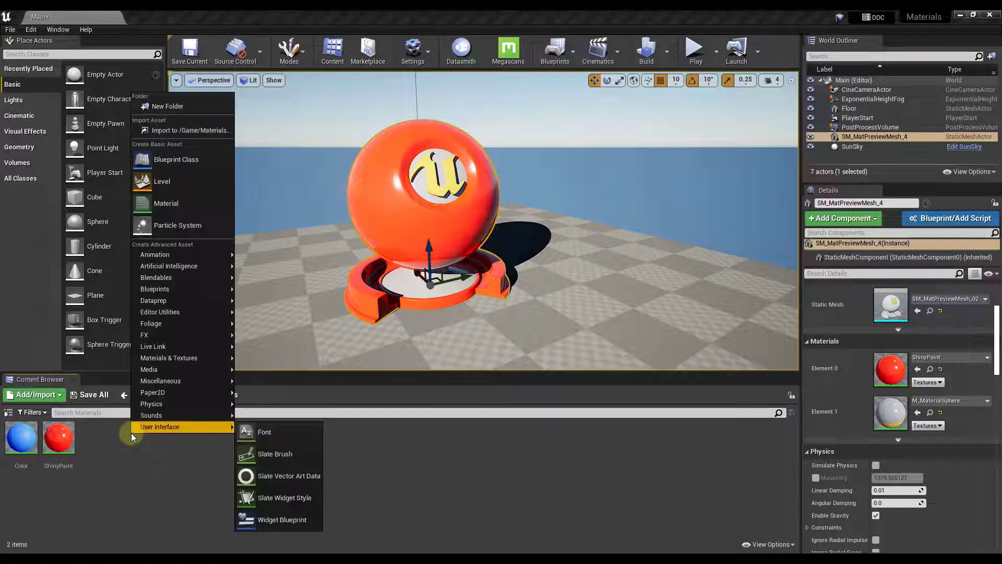
pyautogui.click(168, 204)
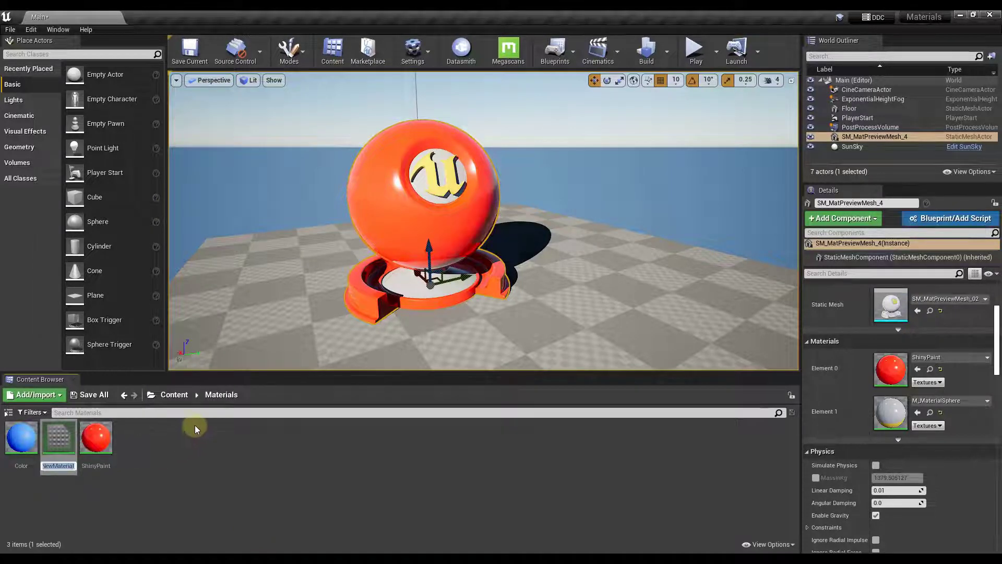
pyautogui.write('Tile_')
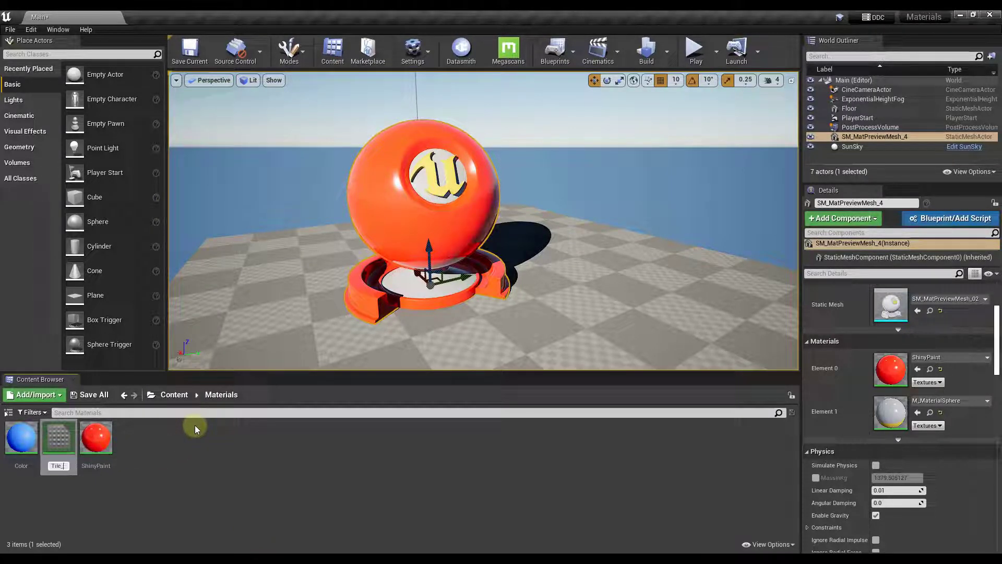
pyautogui.write('Square')
pyautogui.press('Return')
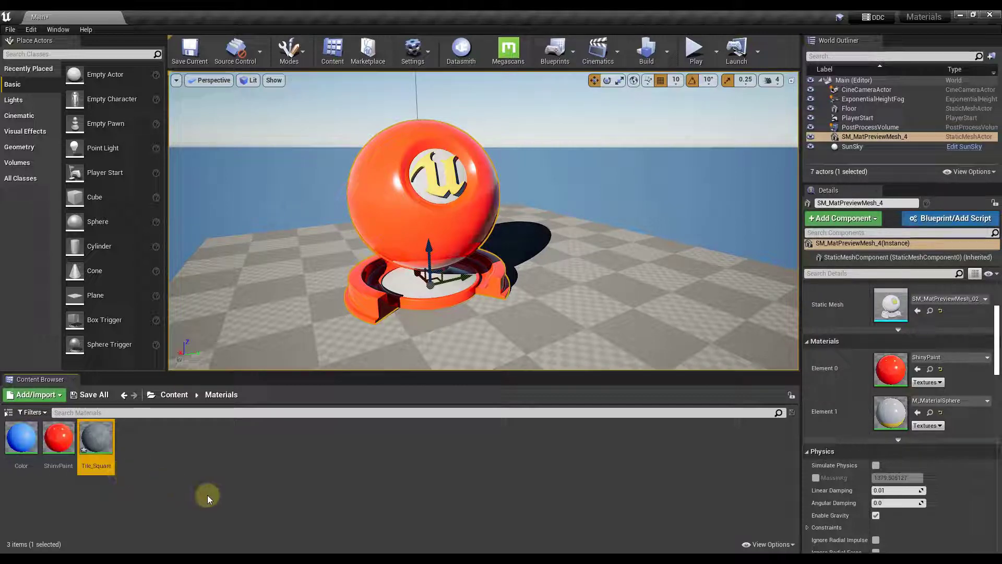
pyautogui.doubleClick(103, 442)
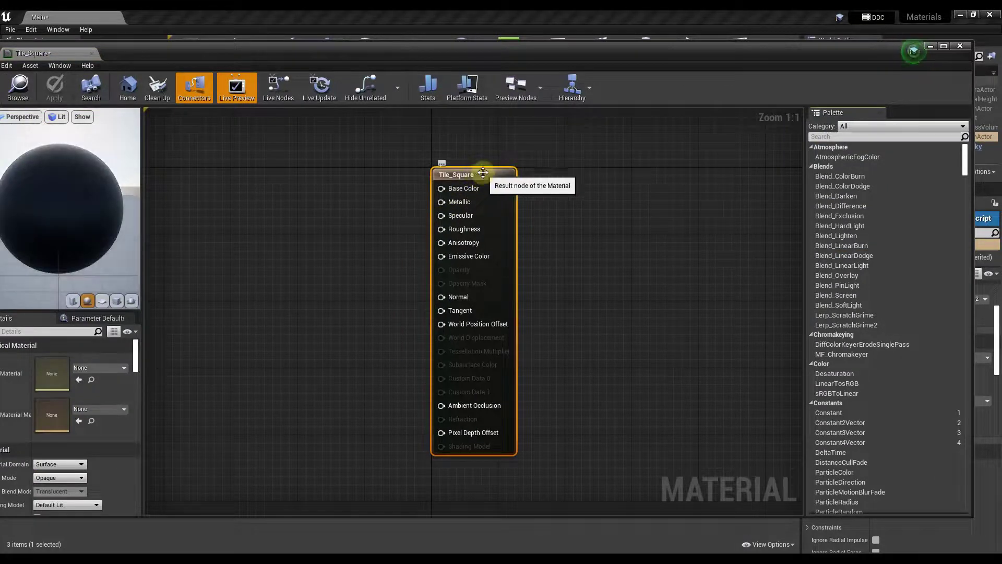
# Widen the material preview and examine the preview sphere from different angles and distances
pyautogui.scroll(-1, 871, 410)
pyautogui.scroll(-1, 871, 407)
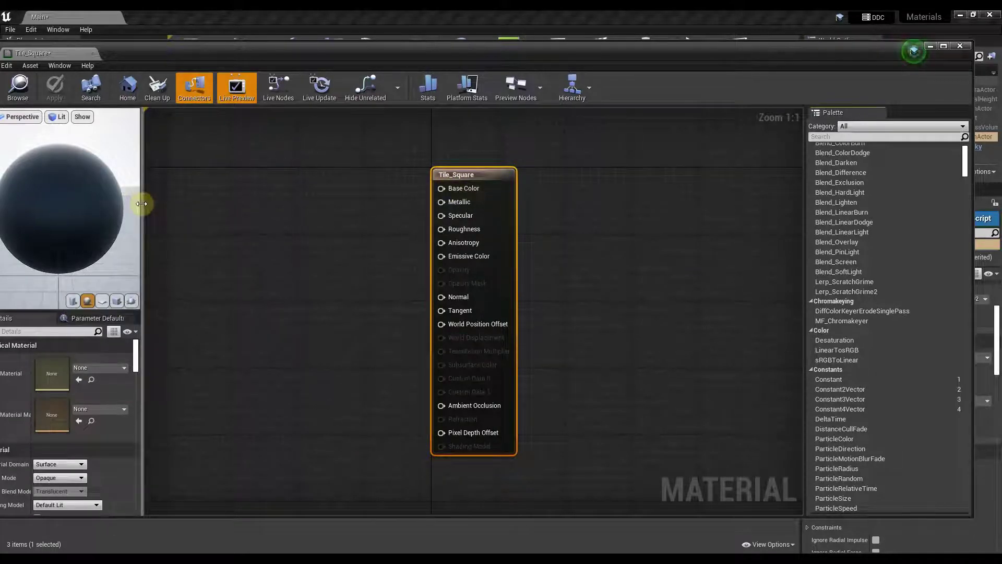
pyautogui.moveTo(145, 208); pyautogui.dragTo(164, 203)
pyautogui.scroll(-3, 63, 197)
pyautogui.scroll(4, 55, 210)
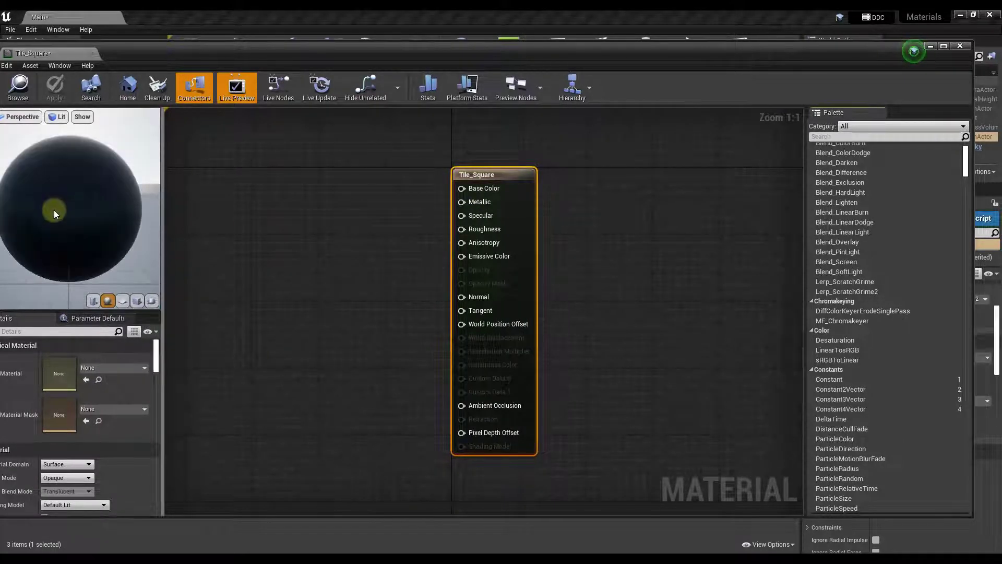
pyautogui.scroll(-2, 83, 209)
pyautogui.moveTo(83, 208); pyautogui.dragTo(36, 222, button='middle')
pyautogui.scroll(-4, 76, 198)
pyautogui.scroll(4, 77, 198)
pyautogui.scroll(3, 77, 198)
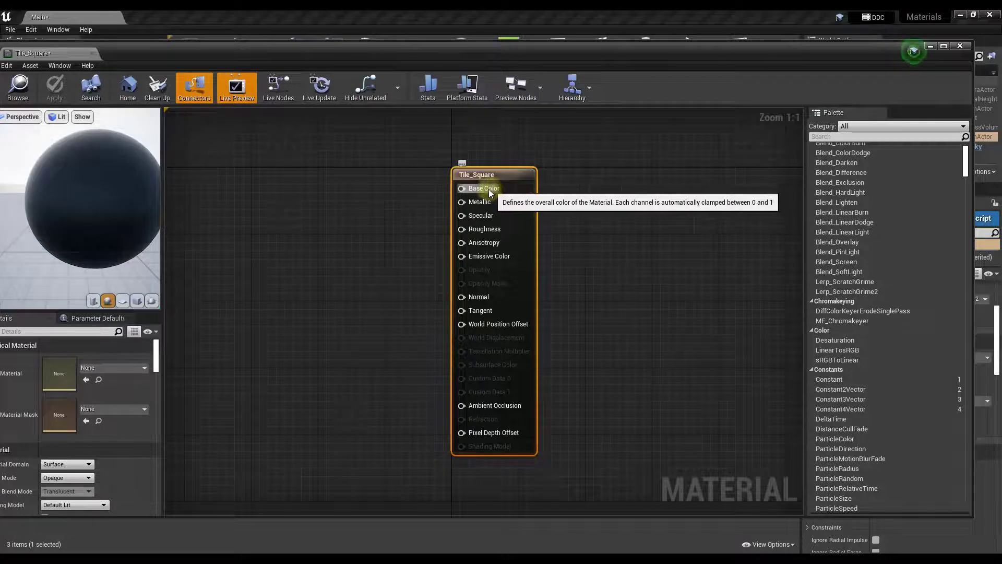
pyautogui.scroll(-3, 92, 193)
pyautogui.scroll(4, 94, 194)
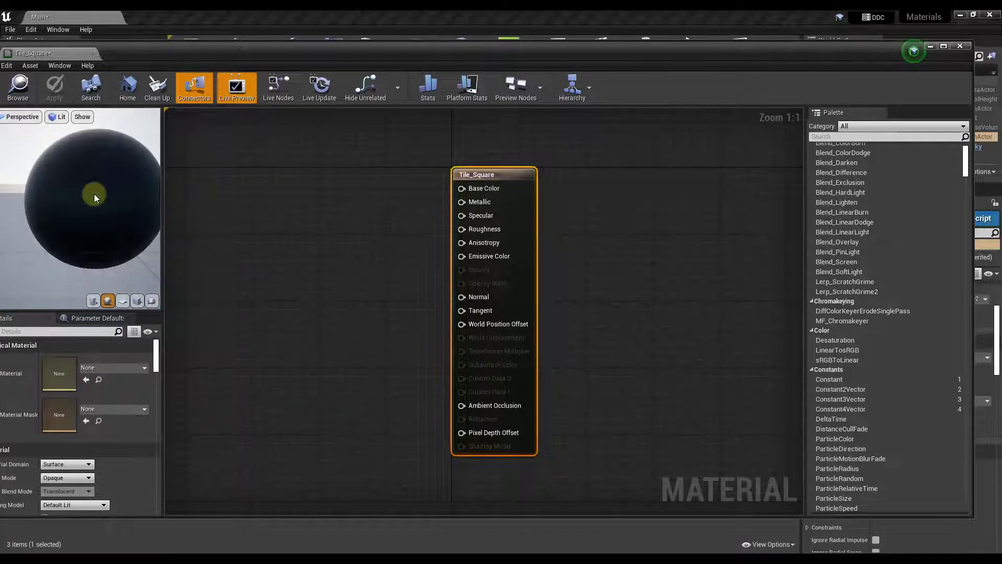
pyautogui.scroll(-4, 94, 193)
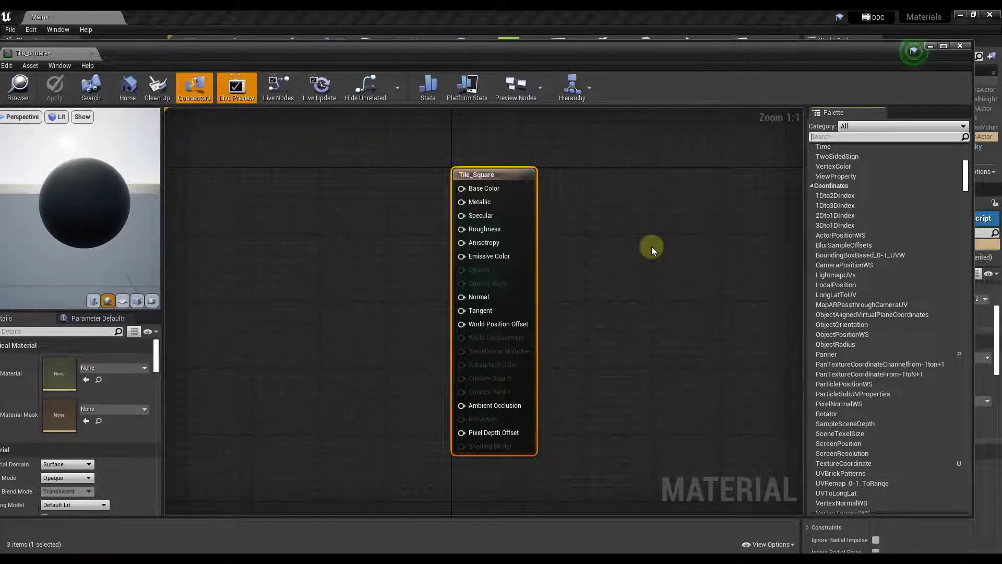
# Add a TextureSample node, connect its RGB output to Tile_Square's Base Color, and space the two nodes apart
pyautogui.rightClick(267, 210)
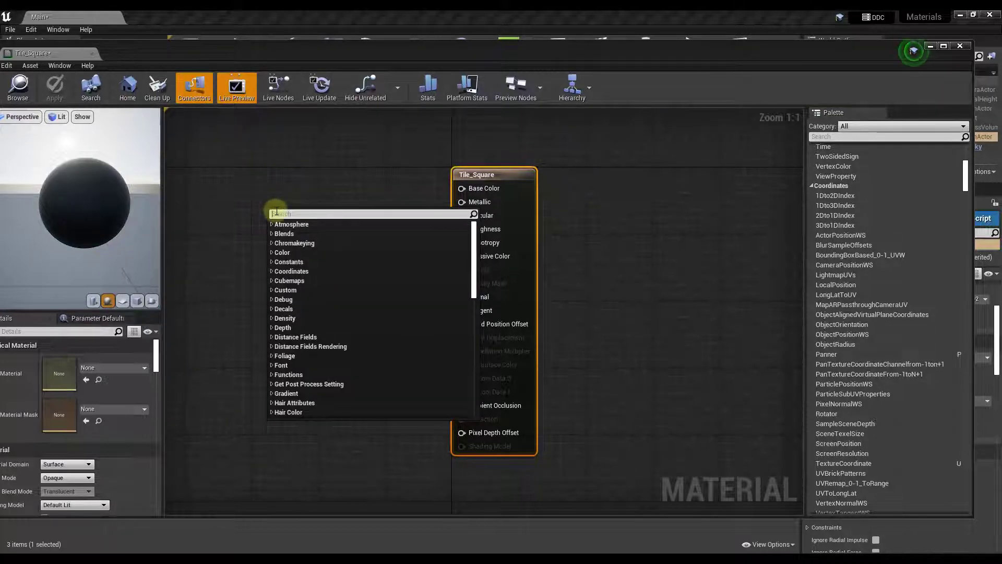
pyautogui.scroll(-10, 306, 333)
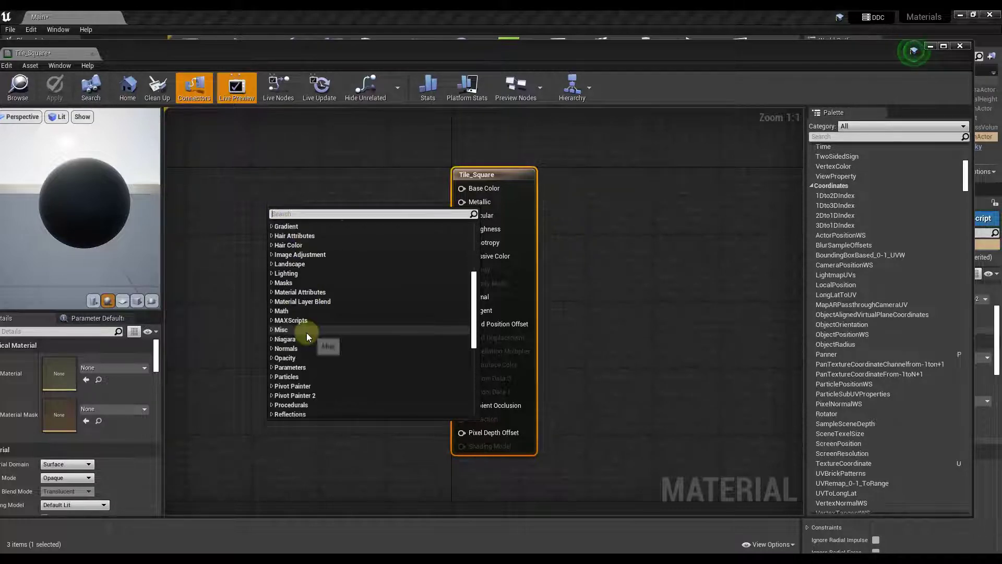
pyautogui.click(272, 354)
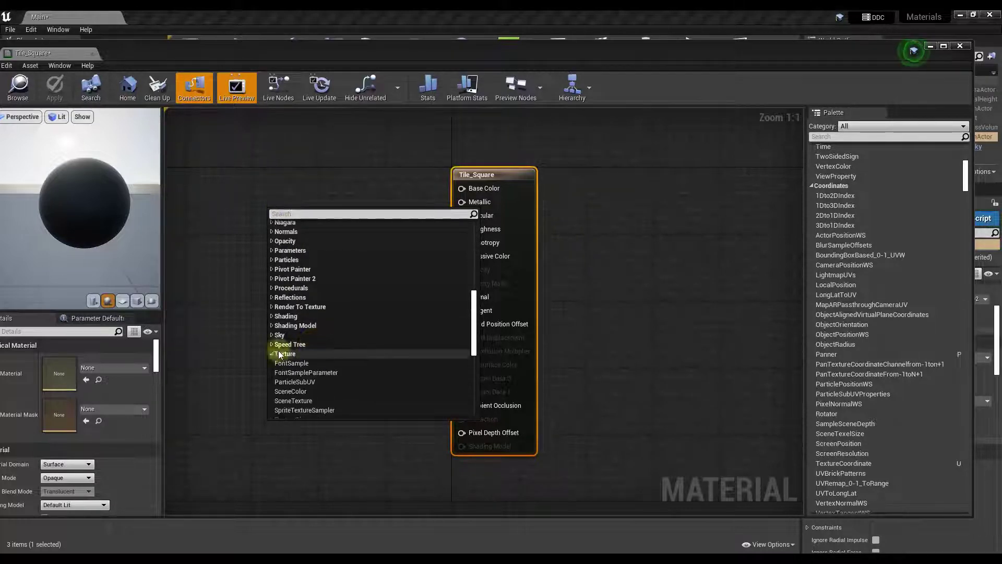
pyautogui.scroll(-3, 320, 356)
pyautogui.scroll(-2, 320, 355)
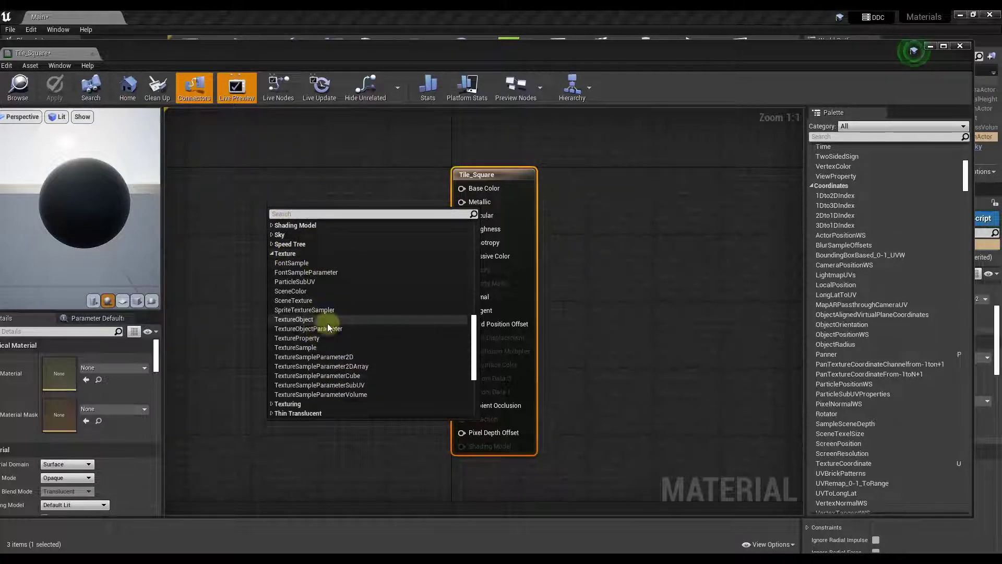
pyautogui.click(295, 348)
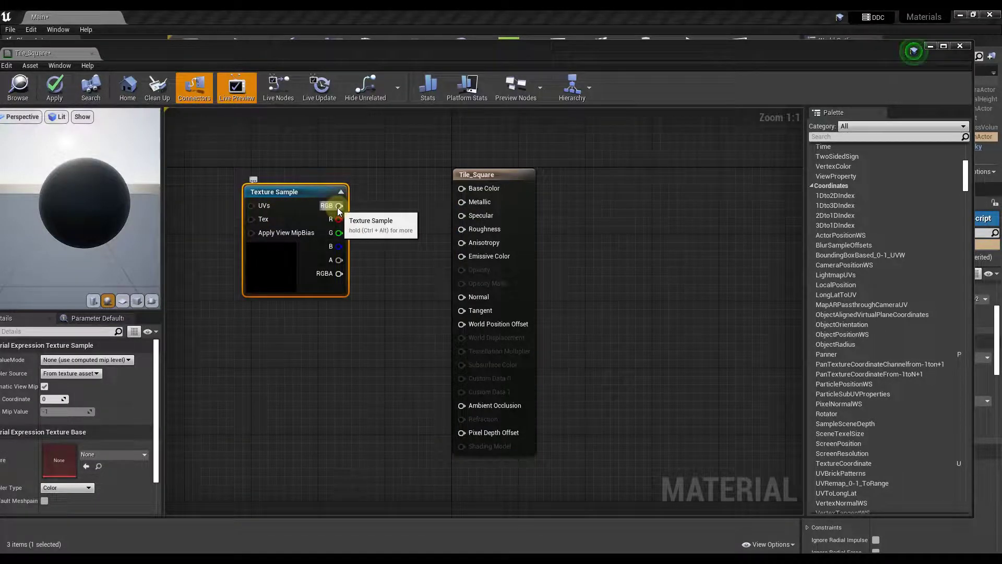
pyautogui.moveTo(338, 205); pyautogui.dragTo(628, 167)
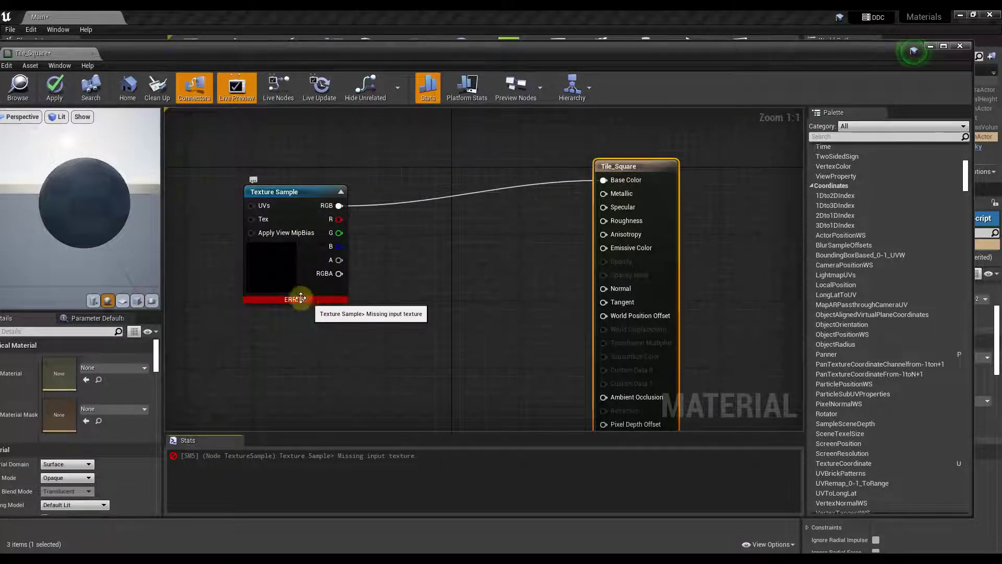
pyautogui.moveTo(290, 214); pyautogui.dragTo(307, 178)
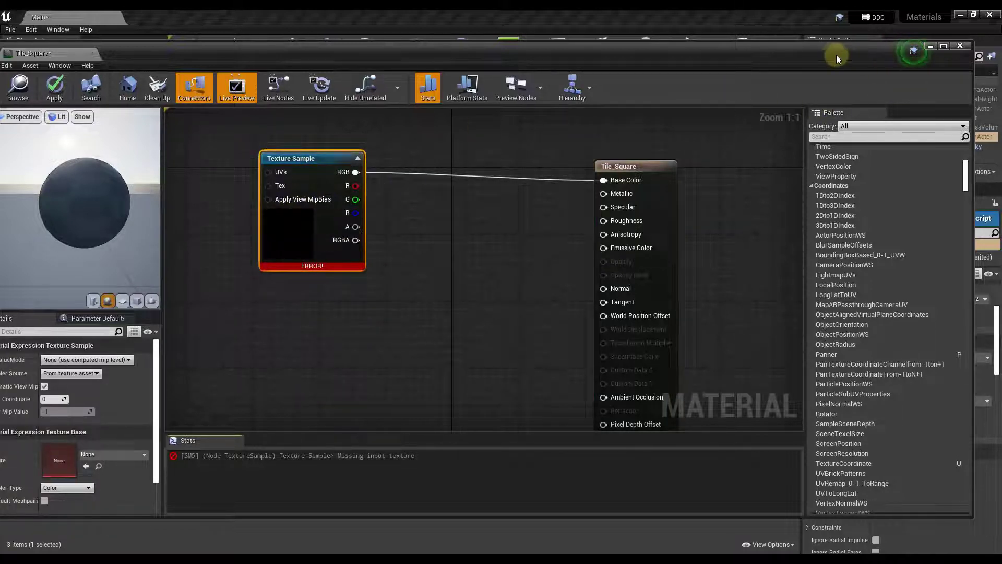
# Reposition and shorten the material editor window to uncover the Content Browser, and open the Textures folder there
pyautogui.moveTo(837, 55); pyautogui.dragTo(851, 29)
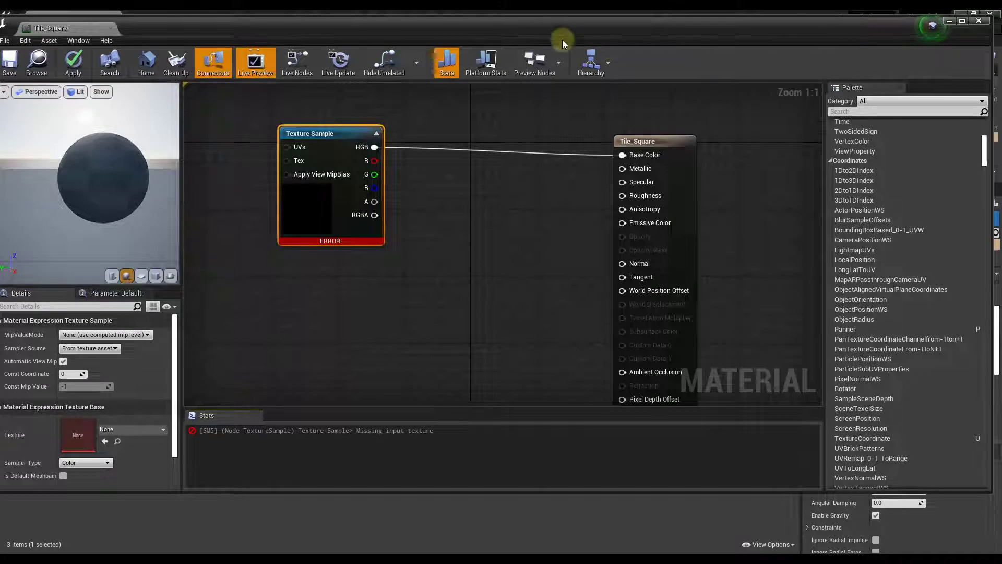
pyautogui.moveTo(542, 31); pyautogui.dragTo(554, 27)
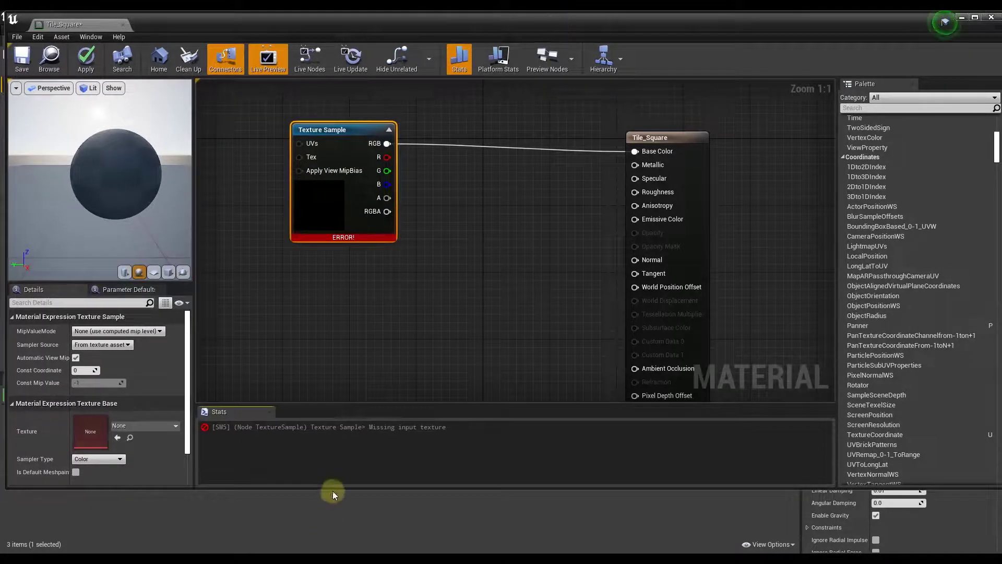
pyautogui.moveTo(332, 493); pyautogui.dragTo(339, 376)
pyautogui.click(174, 396)
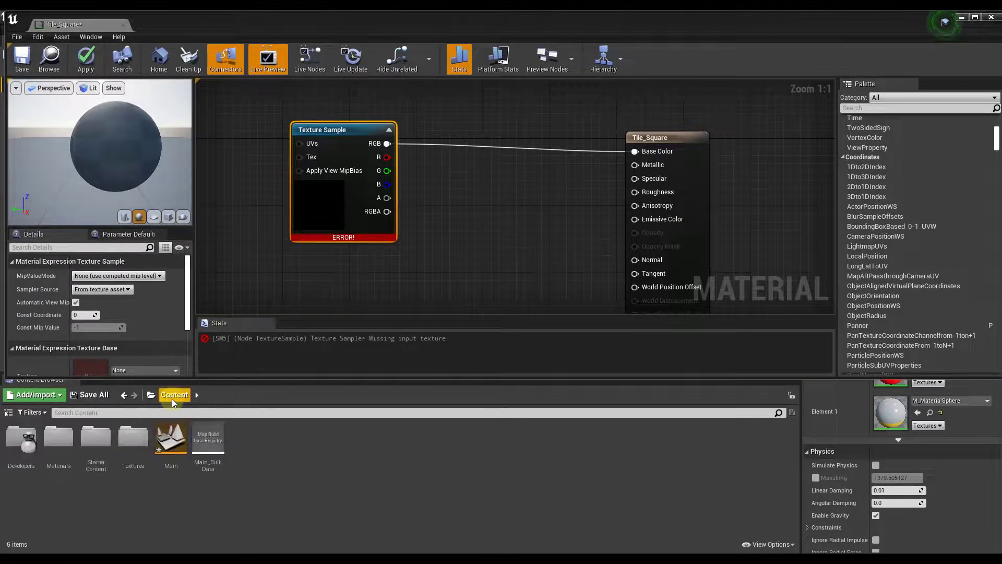
pyautogui.click(139, 445)
pyautogui.doubleClick(139, 445)
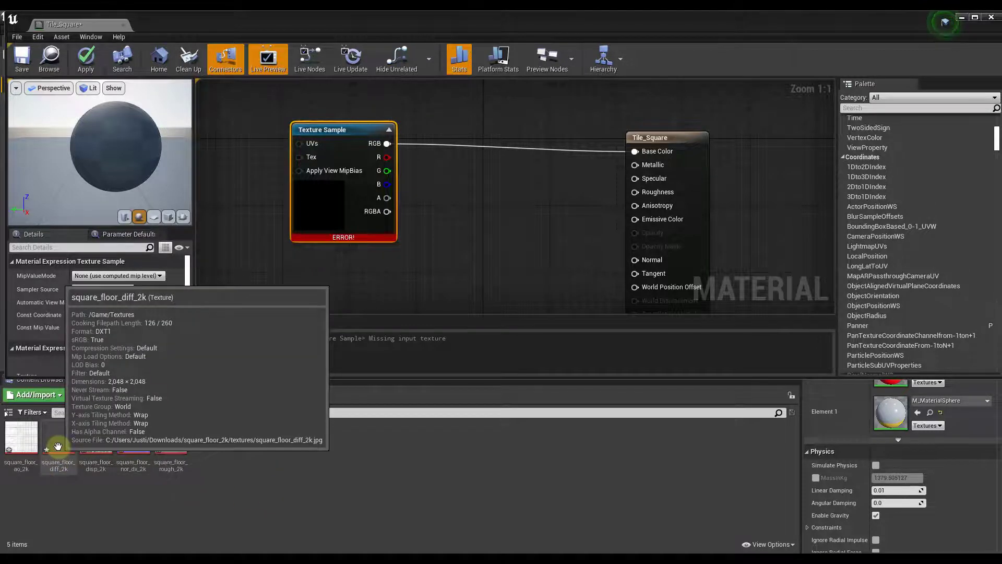
# Assign the square_floor_diff_2k texture to the Texture Sample node feeding Base Color
pyautogui.moveTo(58, 446); pyautogui.dragTo(59, 431)
pyautogui.scroll(-3, 141, 306)
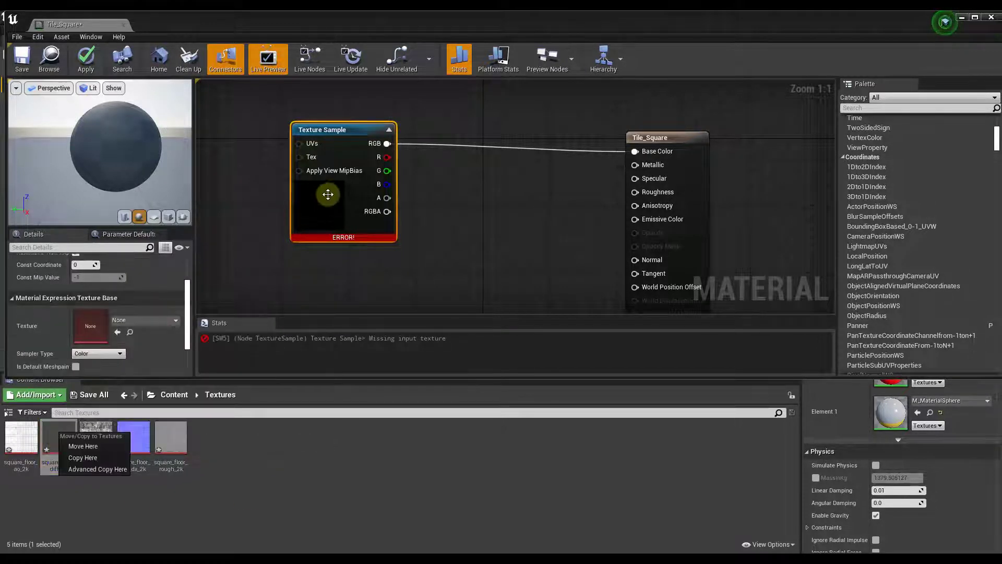
pyautogui.click(332, 194)
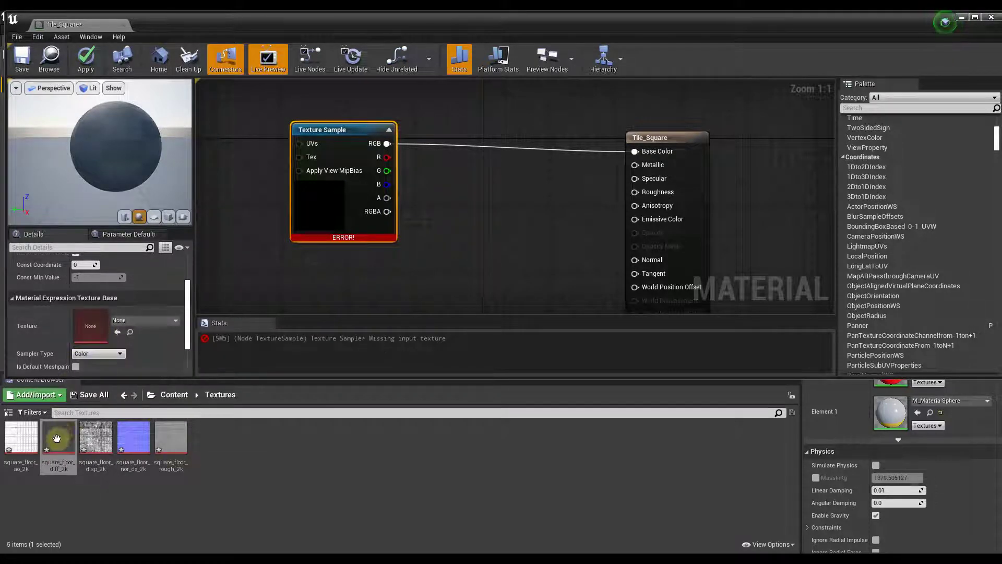
pyautogui.moveTo(58, 441); pyautogui.dragTo(94, 333)
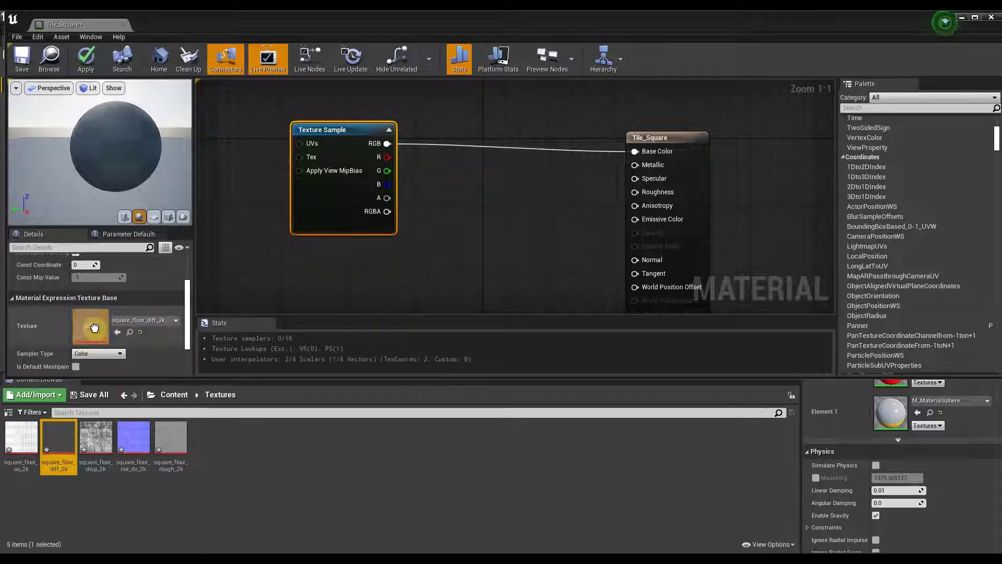
pyautogui.click(152, 325)
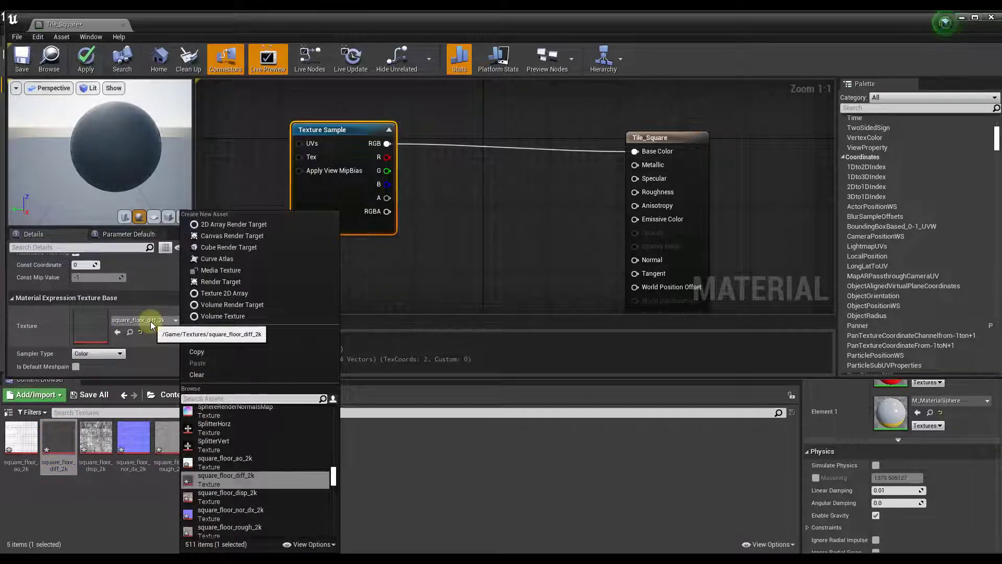
pyautogui.scroll(-5, 251, 470)
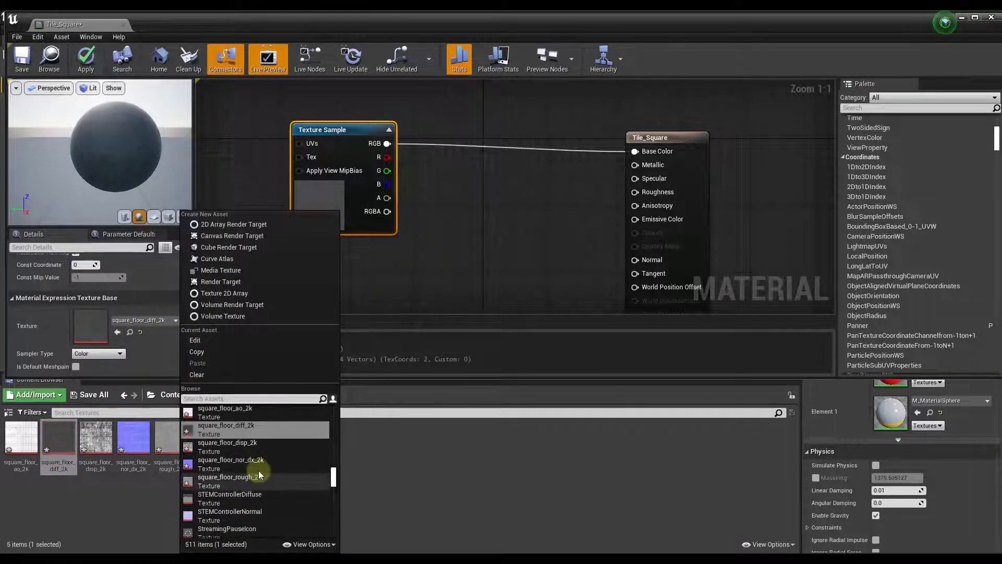
pyautogui.click(420, 263)
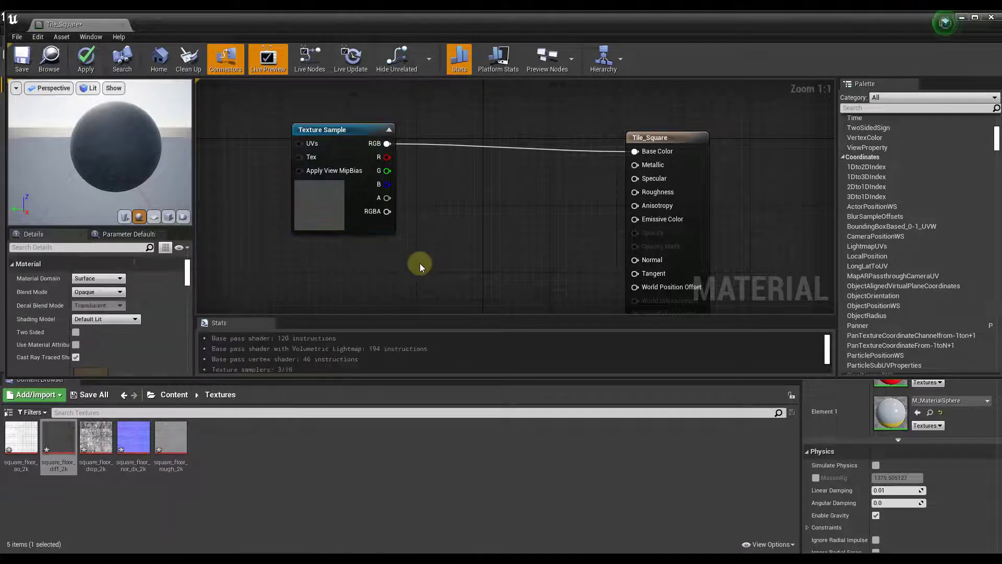
# Switch the material preview mesh to a cube and examine the diffuse texture on it
pyautogui.moveTo(90, 143)
pyautogui.mouseDown(button='right')
pyautogui.moveTo(141, 133)
pyautogui.moveTo(105, 145)
pyautogui.mouseUp(button='right')
pyautogui.moveTo(104, 146); pyautogui.dragTo(307, 179)
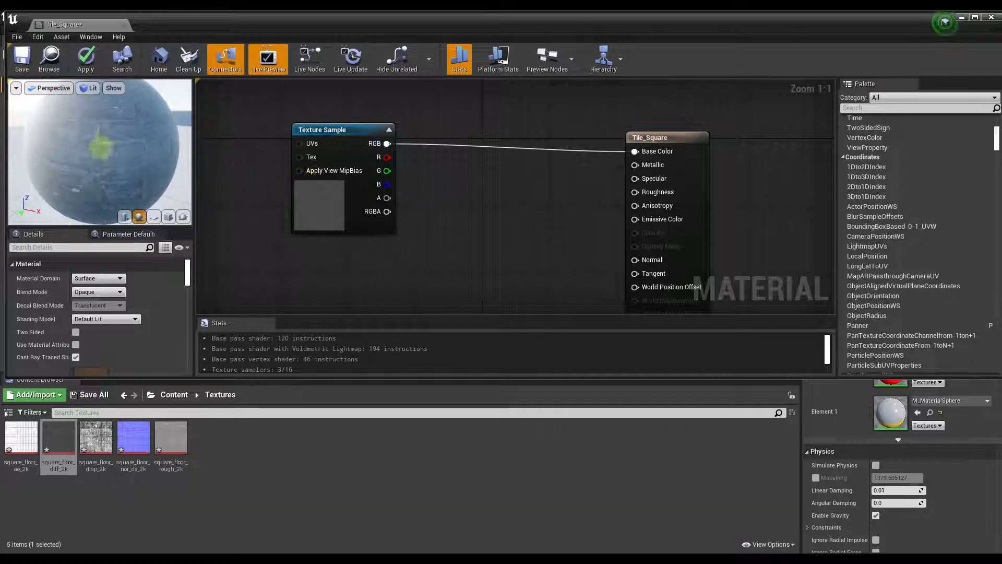
pyautogui.click(169, 217)
pyautogui.moveTo(128, 146); pyautogui.dragTo(105, 150)
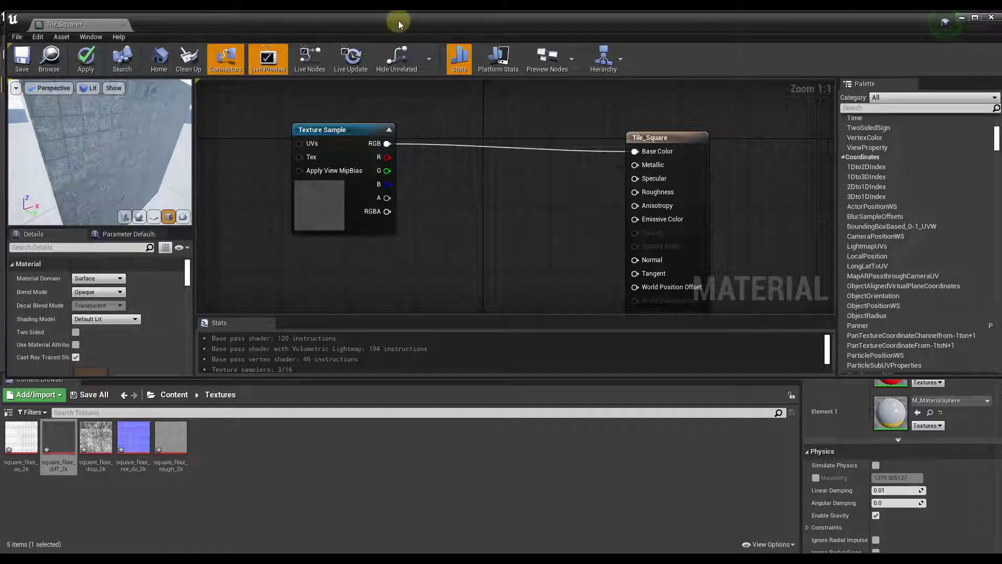
# Uncover the level viewport and apply Tile_Square from the Materials folder to the body of the material preview mesh
pyautogui.moveTo(399, 24); pyautogui.dragTo(0, 97)
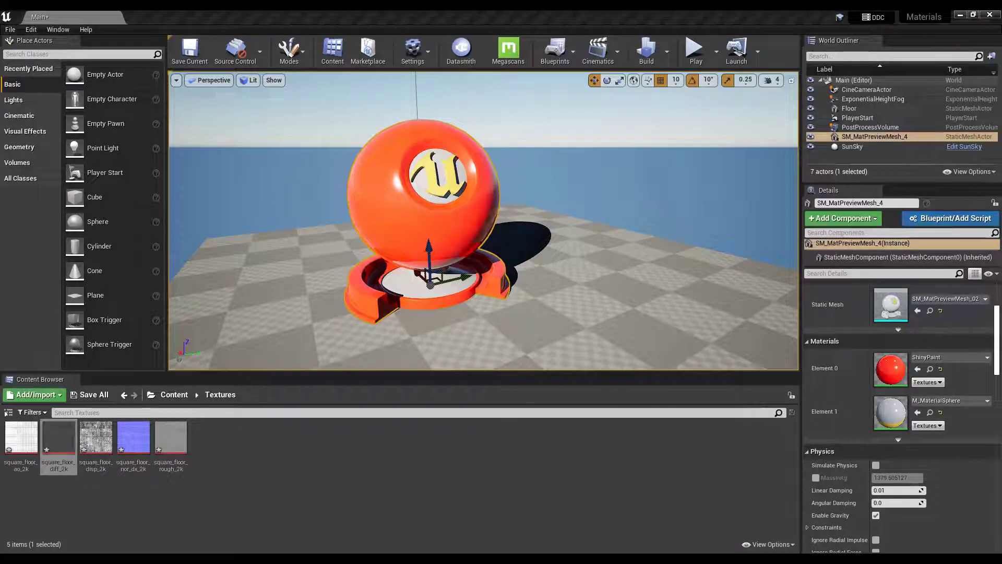
pyautogui.click(174, 394)
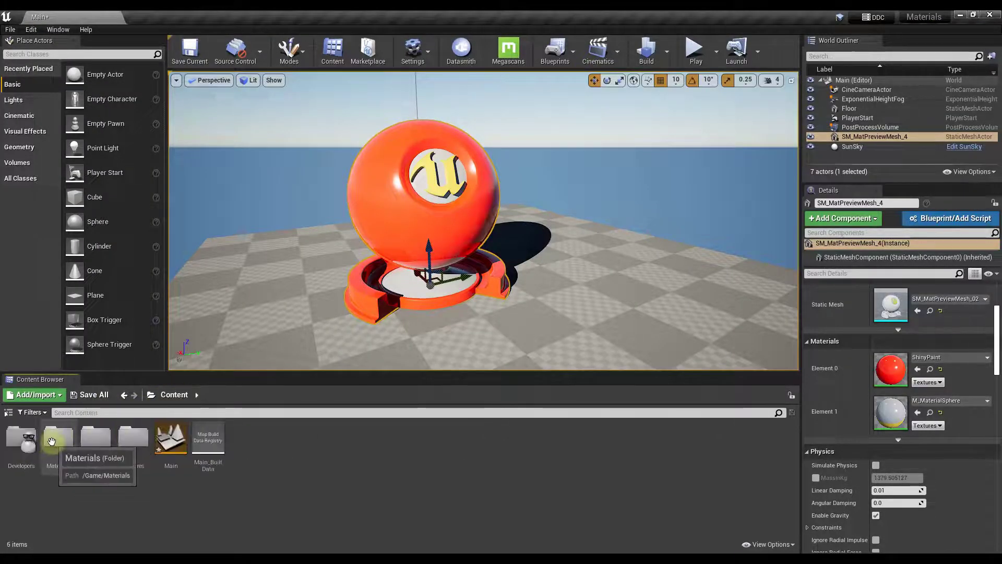
pyautogui.doubleClick(67, 456)
pyautogui.moveTo(96, 439); pyautogui.dragTo(397, 204)
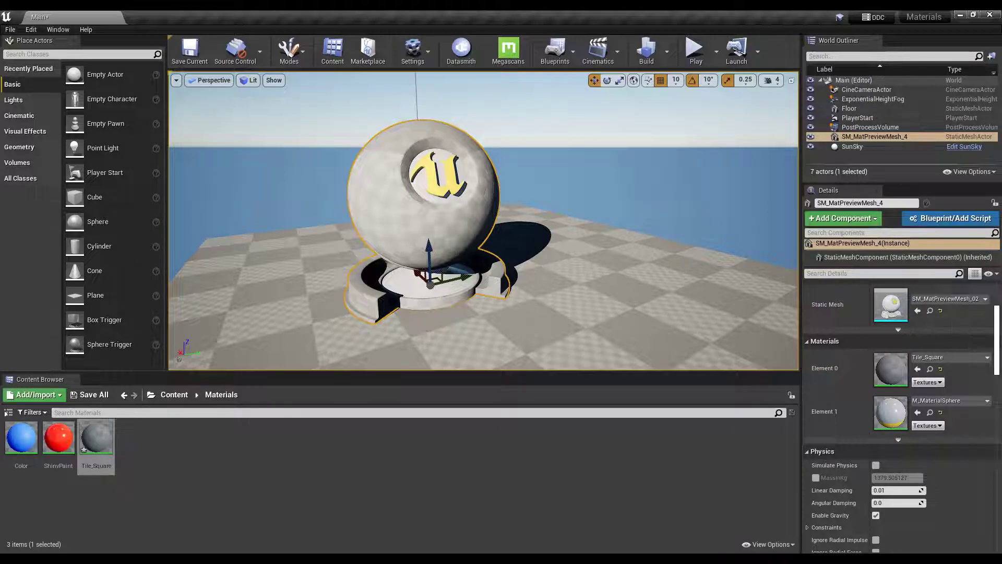
# Save the Tile_Square material and inspect it up close on the preview mesh in the level
pyautogui.moveTo(0, 80); pyautogui.dragTo(502, 76)
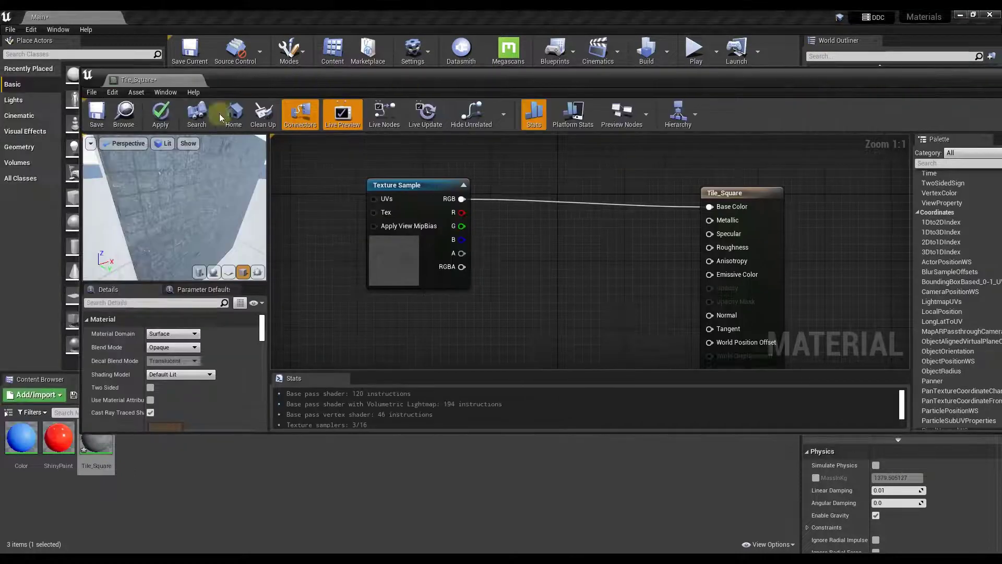
pyautogui.click(91, 119)
pyautogui.click(92, 118)
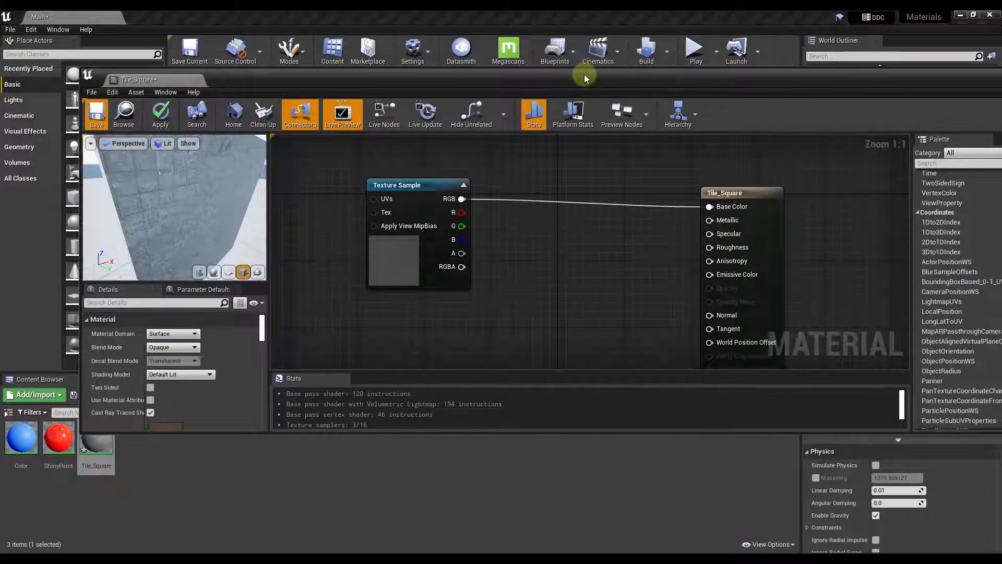
pyautogui.keyDown('alt'); pyautogui.moveTo(459, 195); pyautogui.dragTo(362, 167); pyautogui.keyUp('alt')
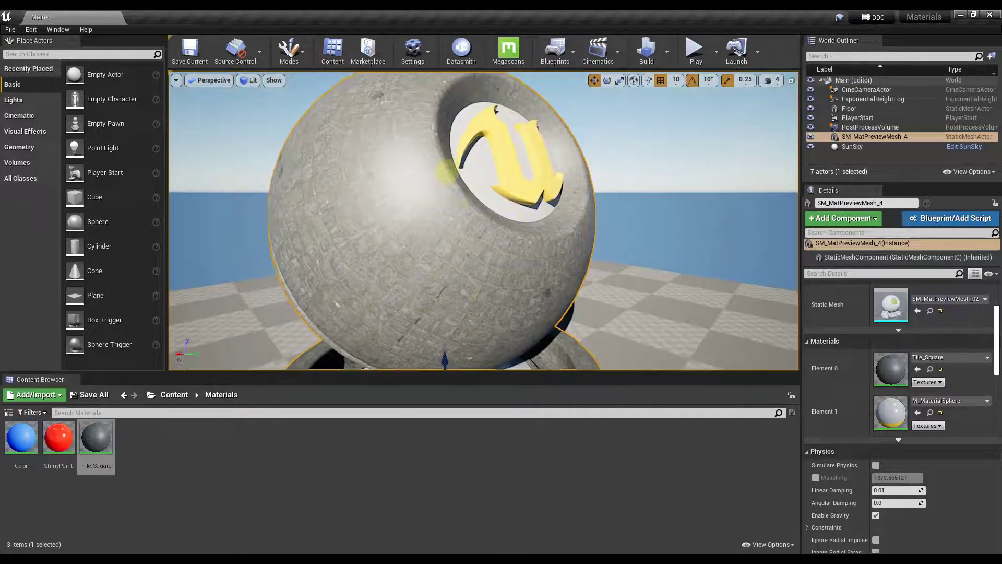
pyautogui.scroll(5, 448, 170)
pyautogui.scroll(-4, 447, 170)
pyautogui.moveTo(361, 167); pyautogui.dragTo(369, 171, button='right')
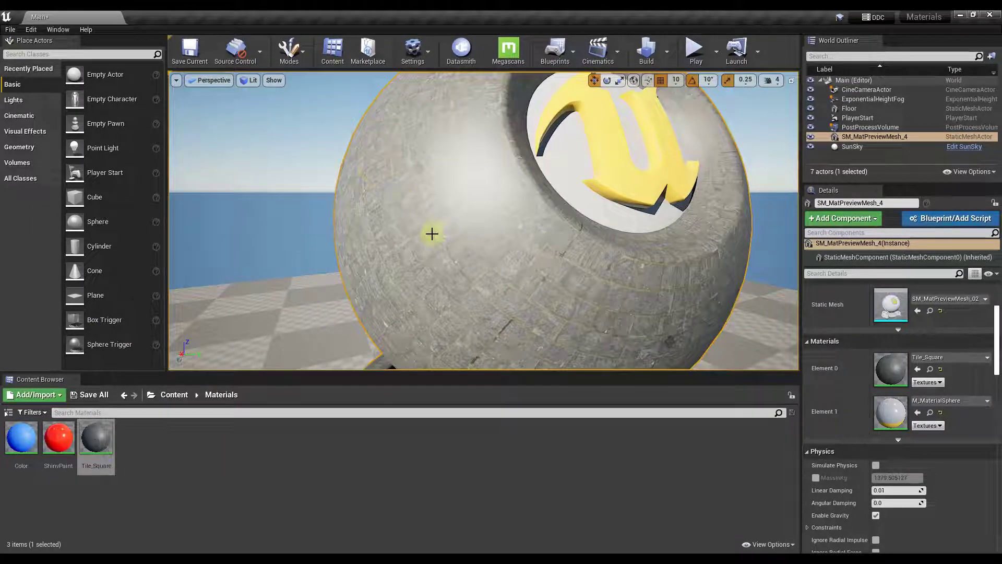
pyautogui.moveTo(425, 238)
pyautogui.mouseDown(button='right')
pyautogui.moveTo(436, 235)
pyautogui.moveTo(353, 243)
pyautogui.moveTo(394, 231)
pyautogui.moveTo(418, 241)
pyautogui.mouseUp(button='right')
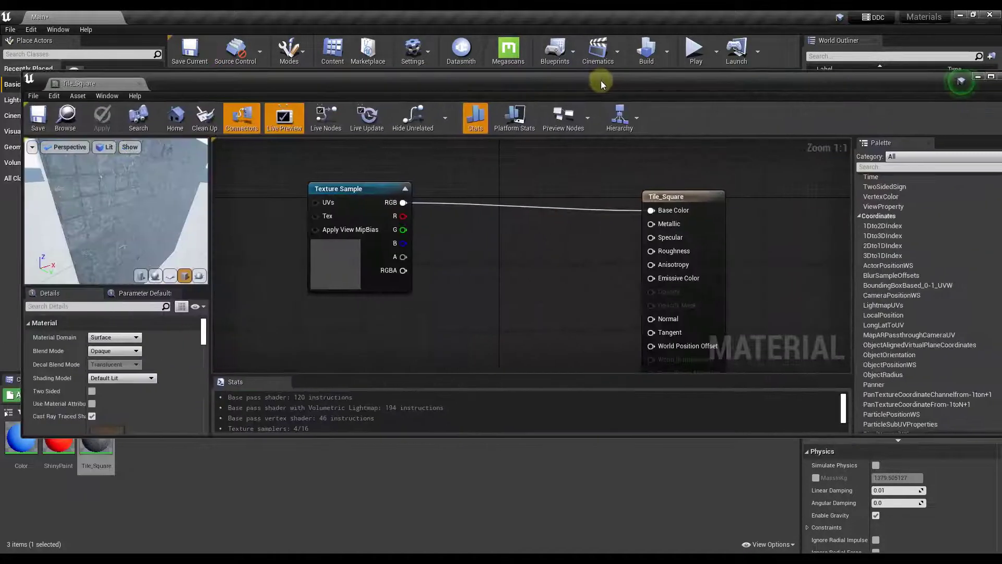
# Move the Texture Sample node higher in the Tile_Square graph and maximize the material editor window
pyautogui.scroll(-4, 546, 261)
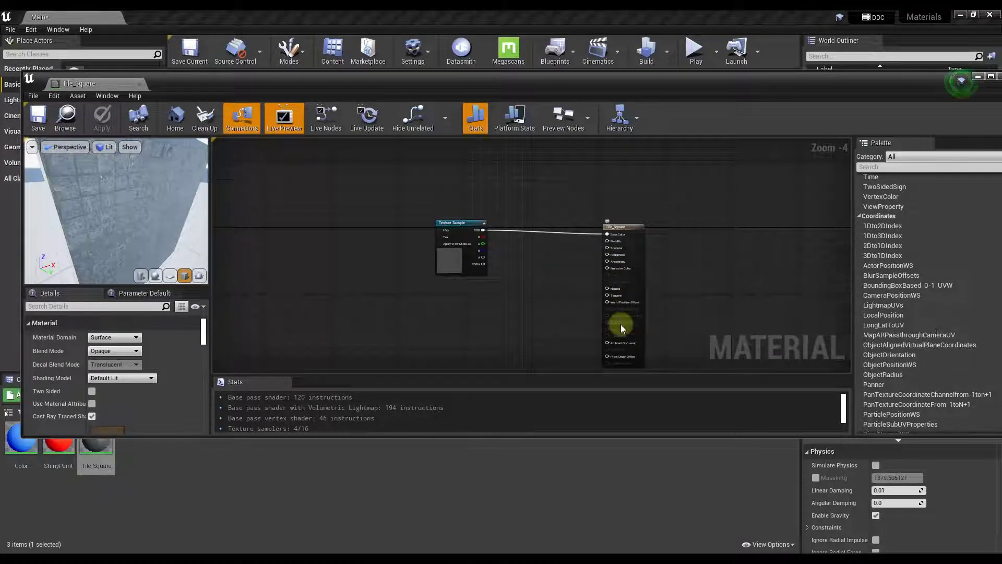
pyautogui.scroll(2, 620, 322)
pyautogui.moveTo(375, 173); pyautogui.dragTo(357, 154)
pyautogui.click(990, 76)
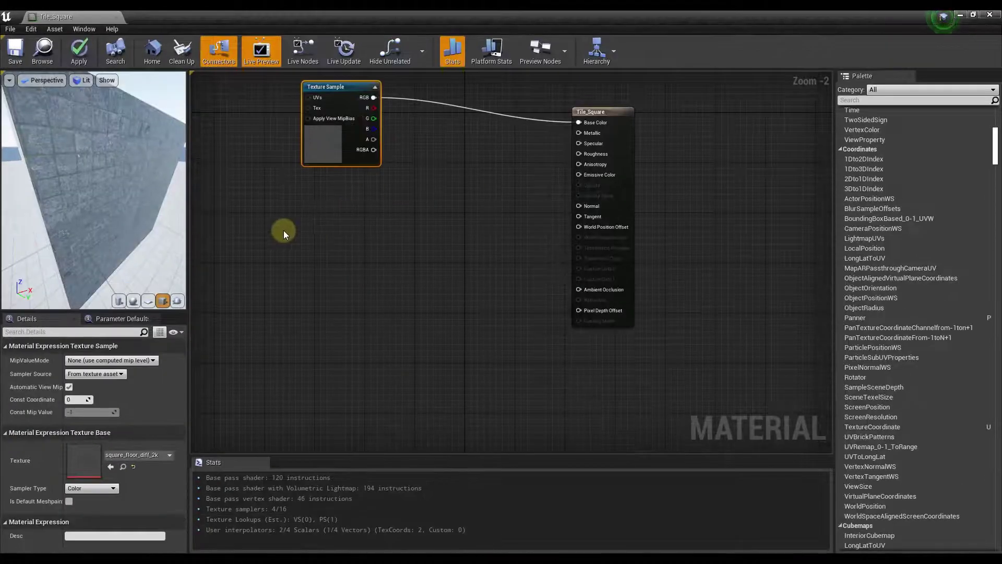
pyautogui.click(313, 229)
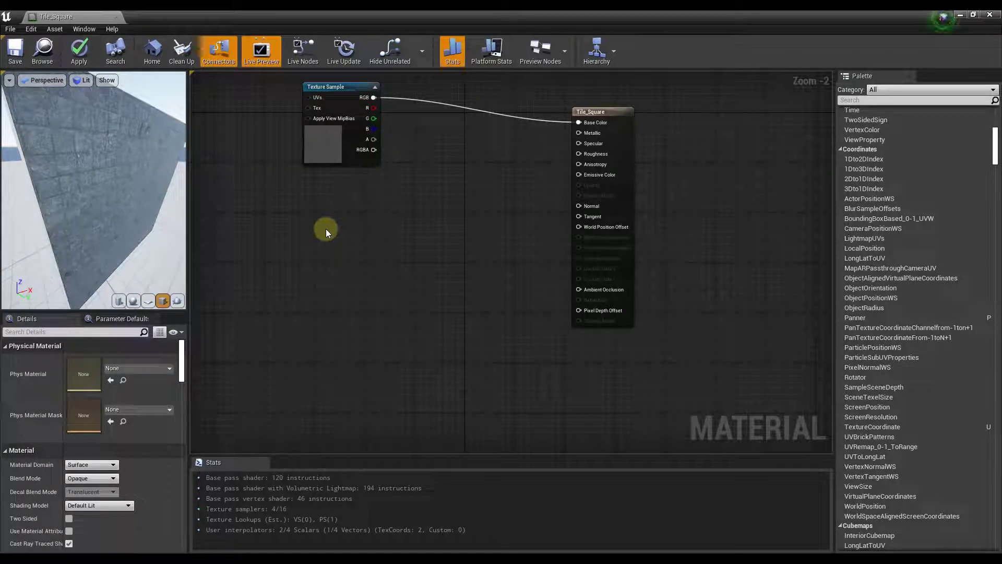
# Add two more Texture Sample nodes and stack them in a column below the first one
pyautogui.rightClick(327, 230)
pyautogui.write('text')
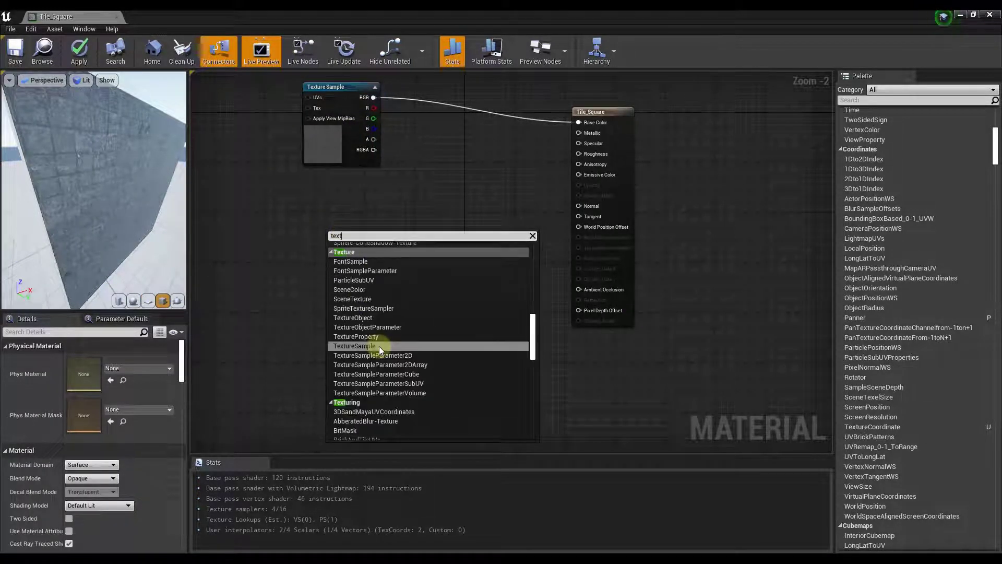
pyautogui.click(379, 346)
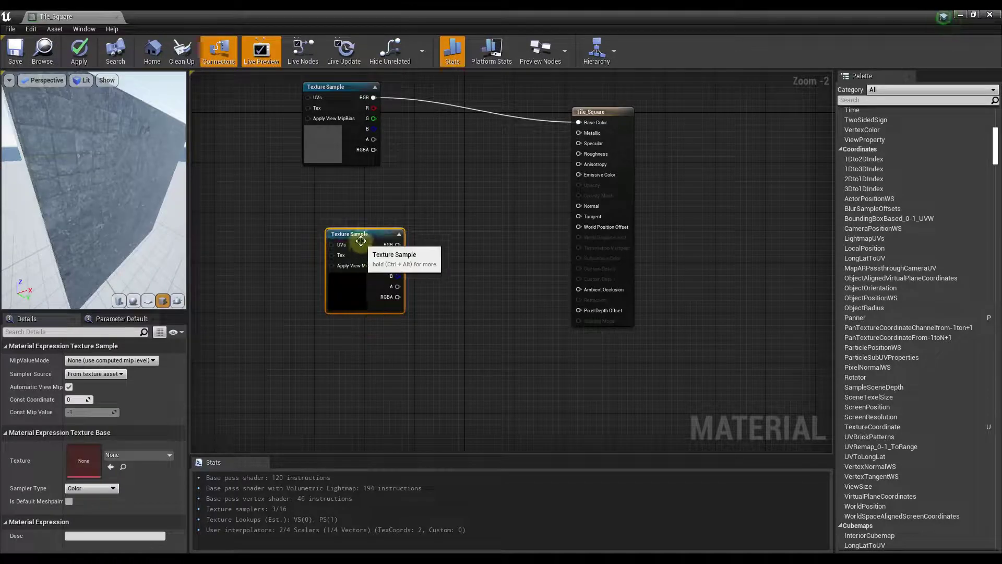
pyautogui.moveTo(368, 232); pyautogui.dragTo(339, 318)
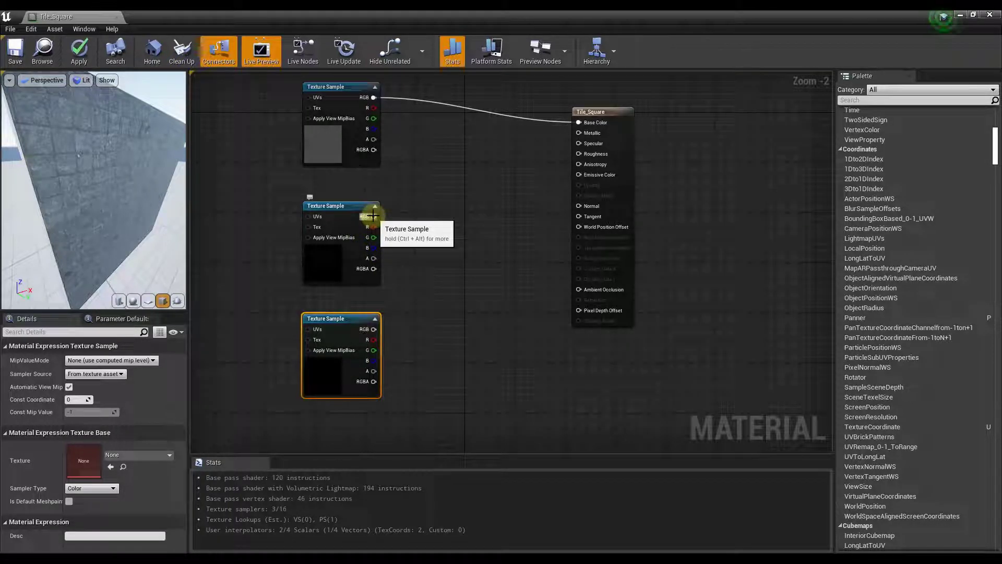
# Connect the middle Texture Sample's RGB output to Roughness and the lowest one's RGB output to Normal
pyautogui.moveTo(374, 216); pyautogui.dragTo(578, 153)
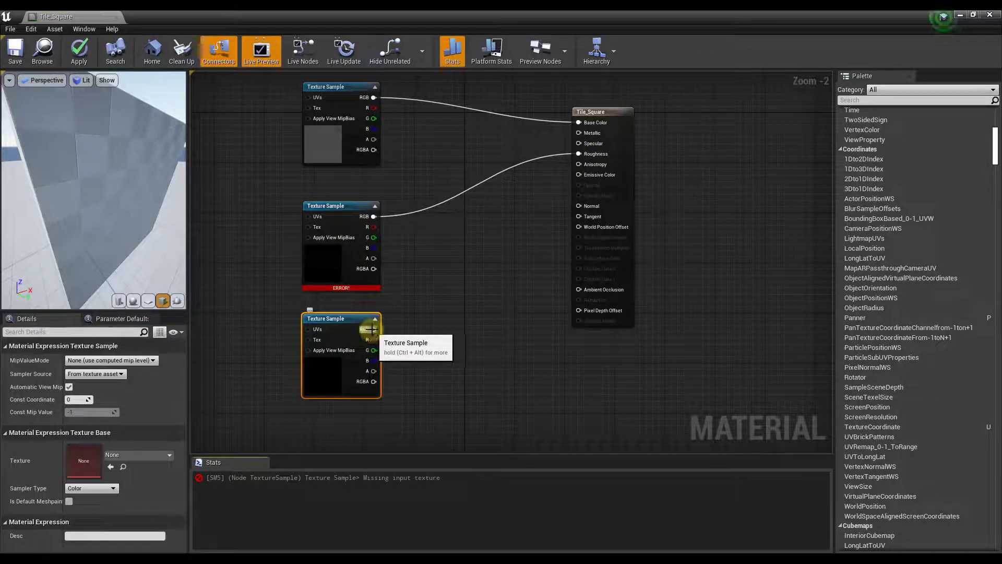
pyautogui.moveTo(374, 329); pyautogui.dragTo(578, 208)
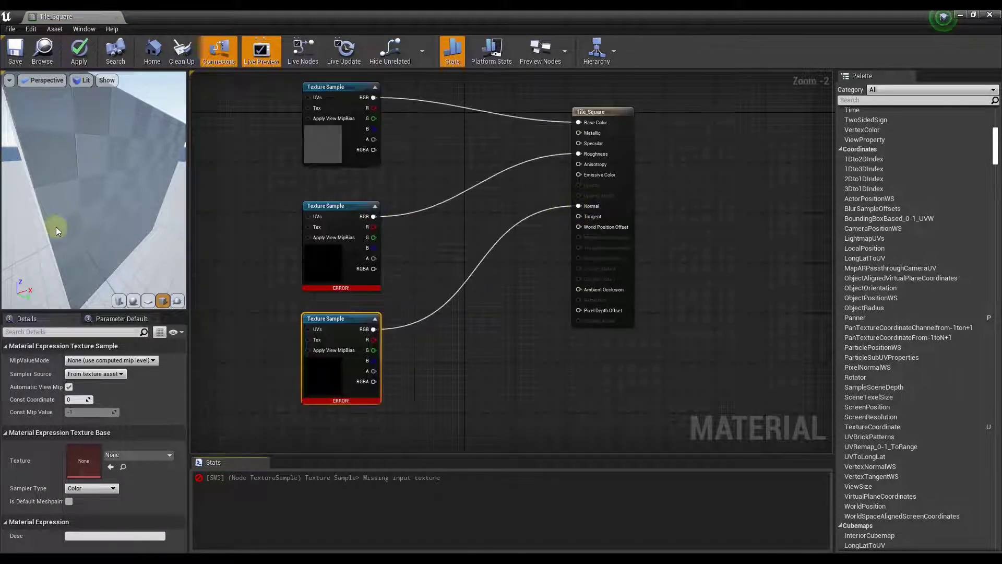
pyautogui.moveTo(126, 191); pyautogui.dragTo(103, 196)
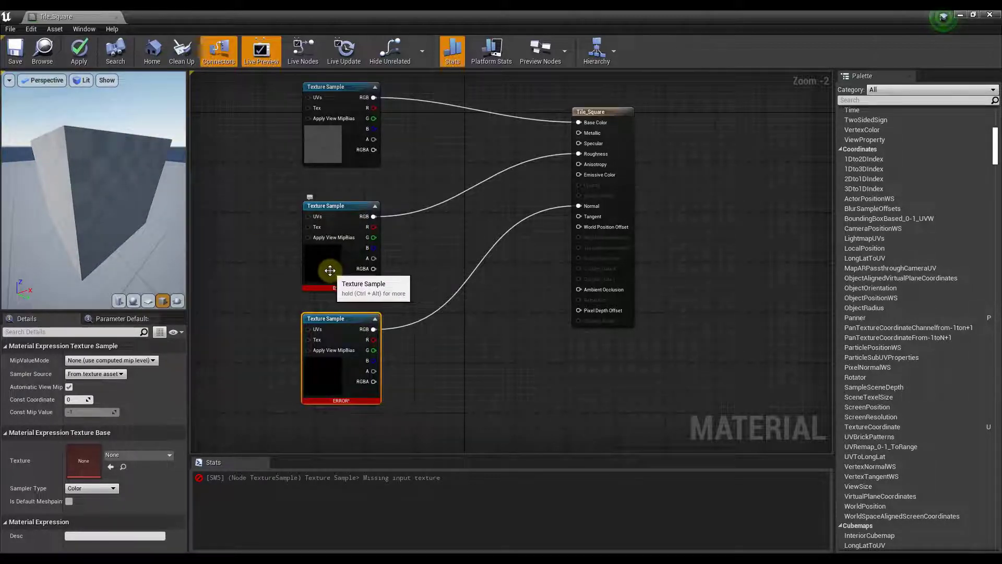
pyautogui.click(331, 269)
pyautogui.click(349, 49)
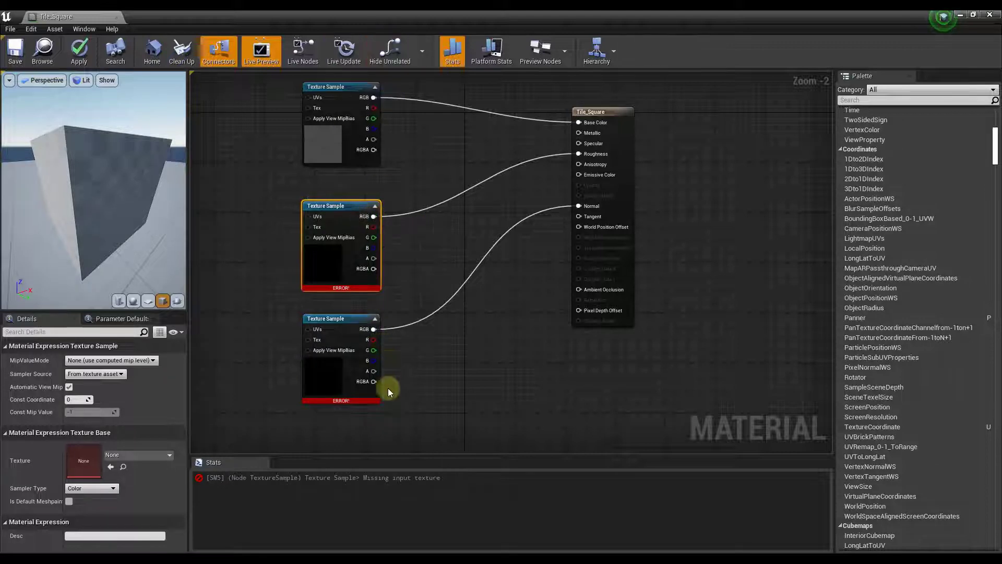
pyautogui.click(418, 235)
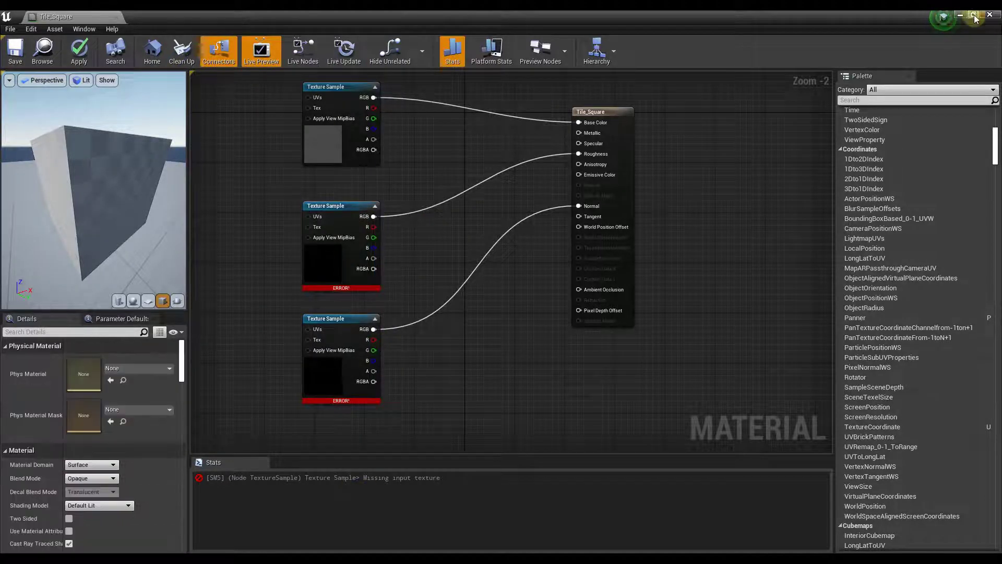
# Restore the material editor window above the Content Browser and open the Textures folder there
pyautogui.click(973, 15)
pyautogui.moveTo(436, 83); pyautogui.dragTo(415, 28)
pyautogui.click(159, 395)
pyautogui.doubleClick(206, 439)
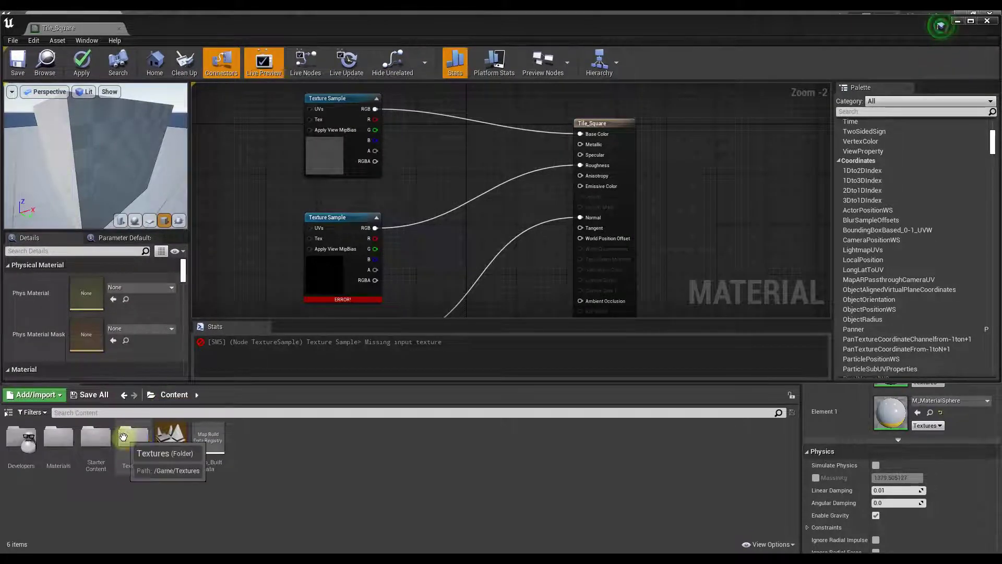
pyautogui.doubleClick(130, 437)
# Assign square_floor_rough_2k to the Roughness Texture Sample and square_floor_nor_dx_2k to the Normal Texture Sample
pyautogui.click(177, 444)
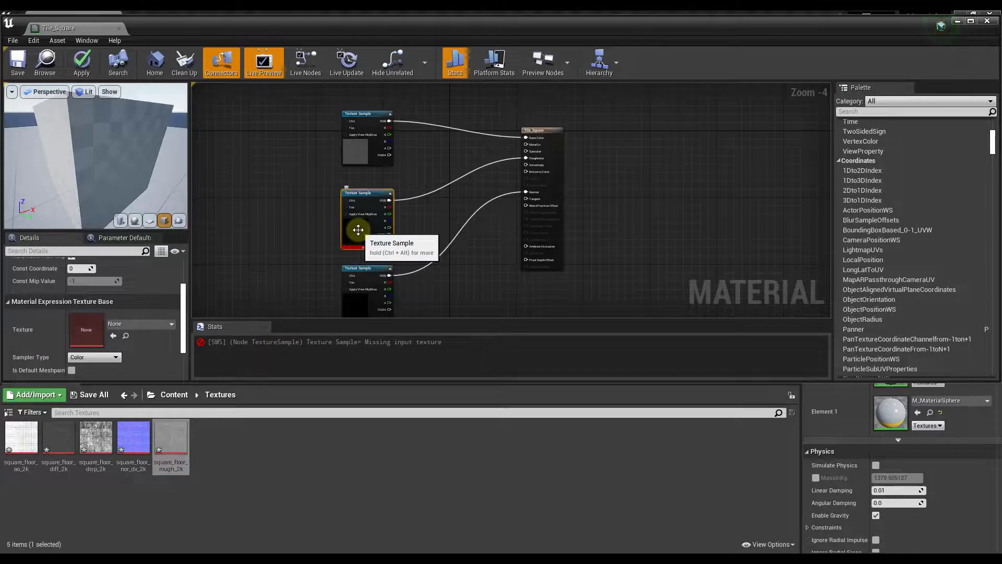
pyautogui.moveTo(173, 437); pyautogui.dragTo(92, 332)
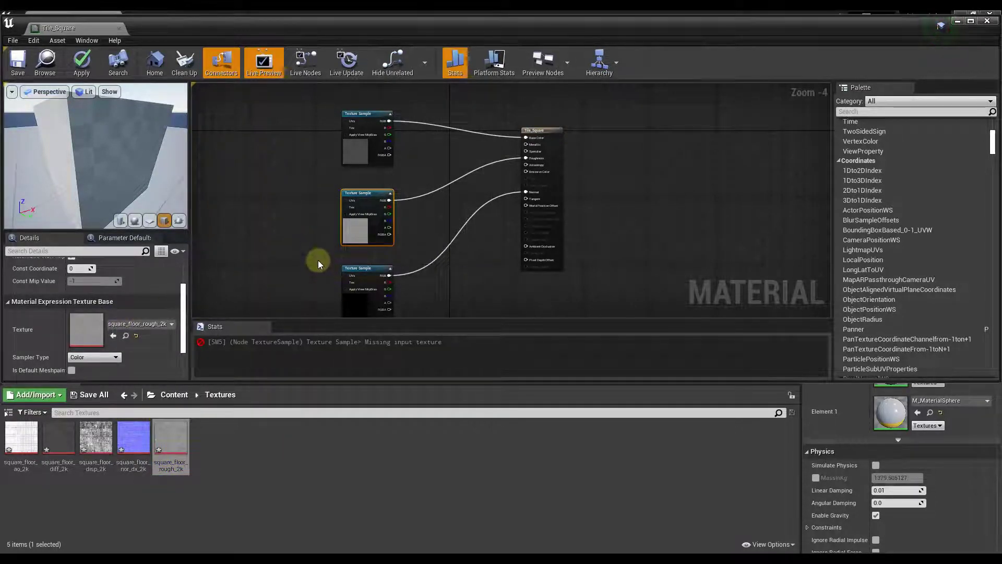
pyautogui.moveTo(417, 300); pyautogui.dragTo(413, 252, button='right')
pyautogui.click(349, 253)
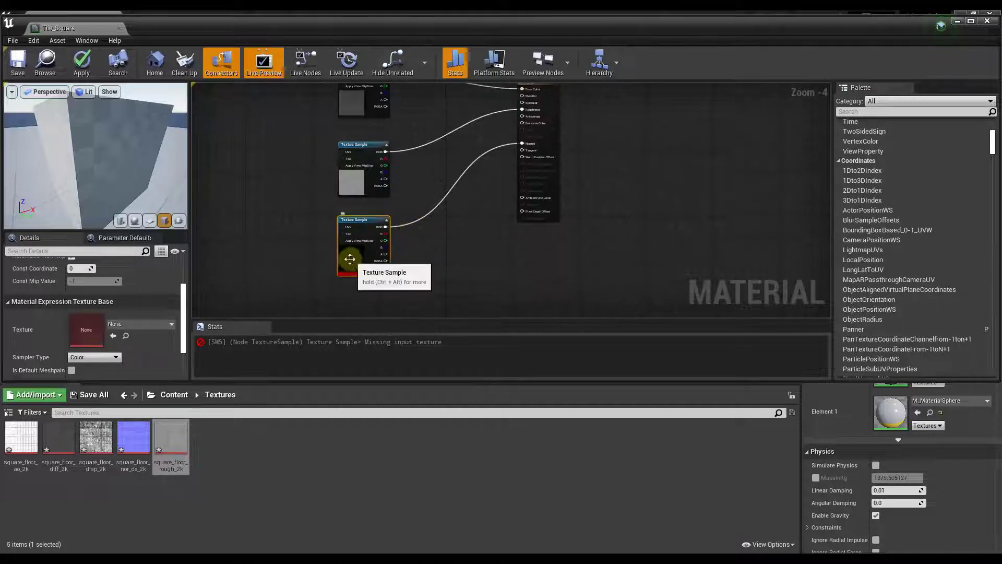
pyautogui.moveTo(135, 442); pyautogui.dragTo(87, 331)
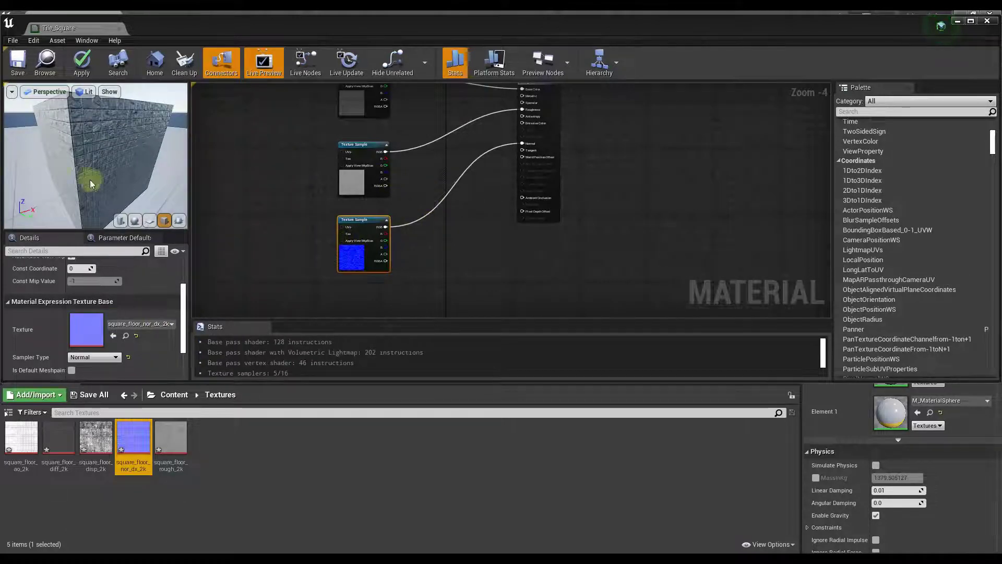
# Inspect the surface relief on the preview cube up close and save the Tile_Square material
pyautogui.scroll(-3, 94, 147)
pyautogui.scroll(5, 94, 145)
pyautogui.scroll(-3, 101, 148)
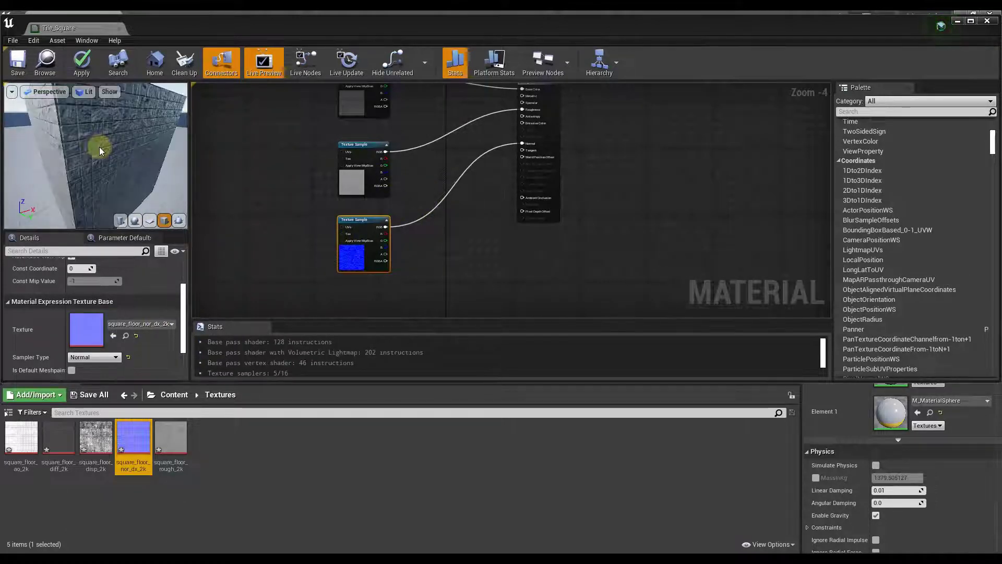
pyautogui.moveTo(100, 148)
pyautogui.mouseDown()
pyautogui.moveTo(128, 131)
pyautogui.moveTo(83, 148)
pyautogui.mouseUp()
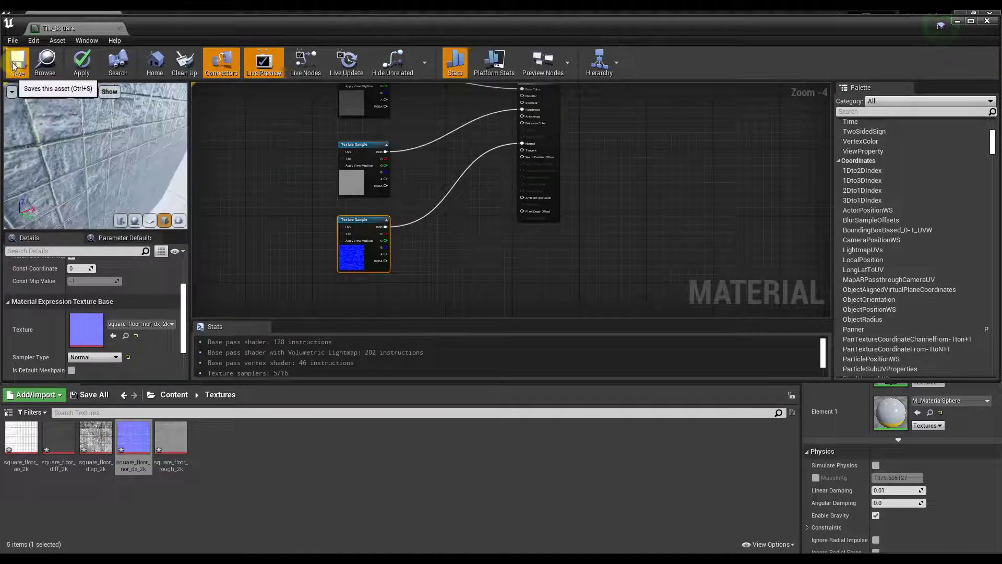
pyautogui.click(16, 63)
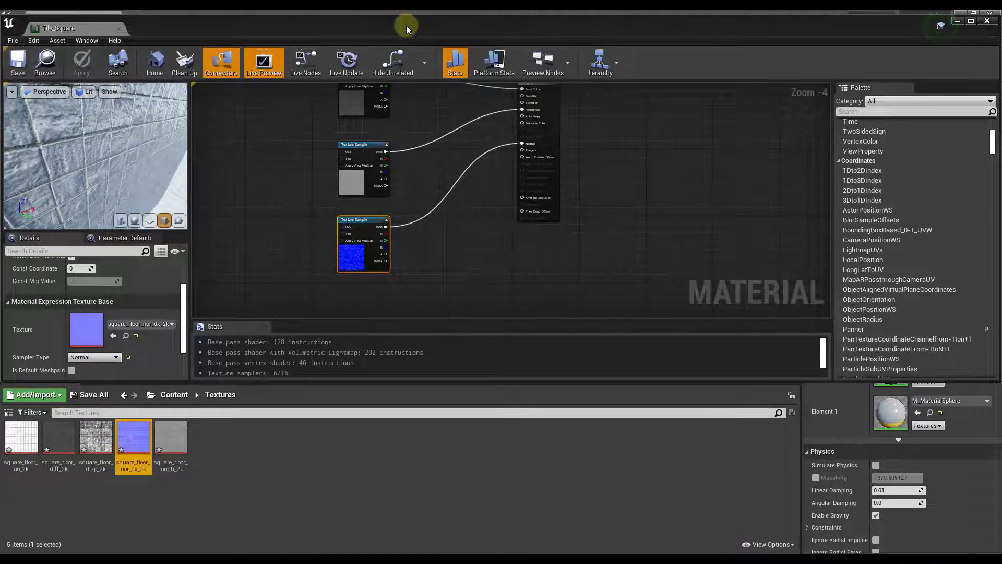
# Move the material editor aside and examine the tile surface on the preview mesh in the level
pyautogui.moveTo(407, 26); pyautogui.dragTo(0, 73)
pyautogui.moveTo(466, 213); pyautogui.dragTo(499, 198, button='right')
pyautogui.press('w')
pyautogui.press('a')
pyautogui.press('d')
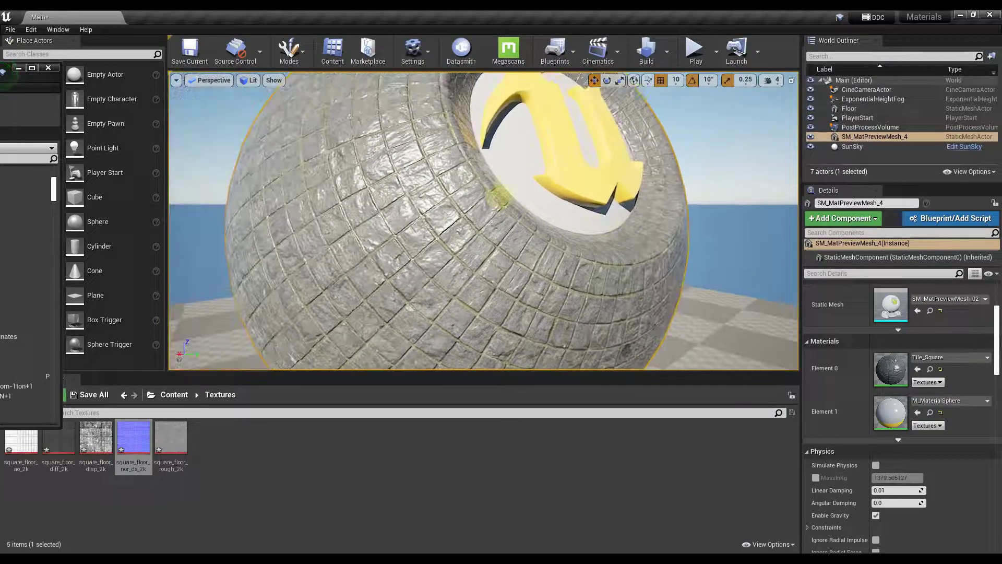
# Examine the sheen of the tile surface on the preview mesh from several close angles in the level
pyautogui.moveTo(499, 196); pyautogui.dragTo(464, 215)
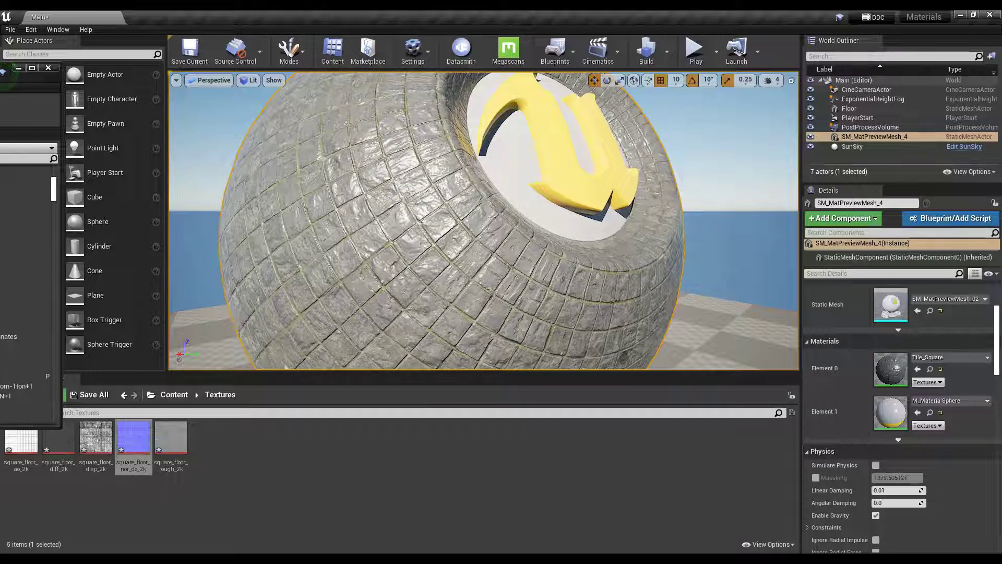
pyautogui.moveTo(464, 216); pyautogui.dragTo(455, 173, button='right')
pyautogui.scroll(-2, 454, 172)
pyautogui.moveTo(475, 240); pyautogui.dragTo(476, 230)
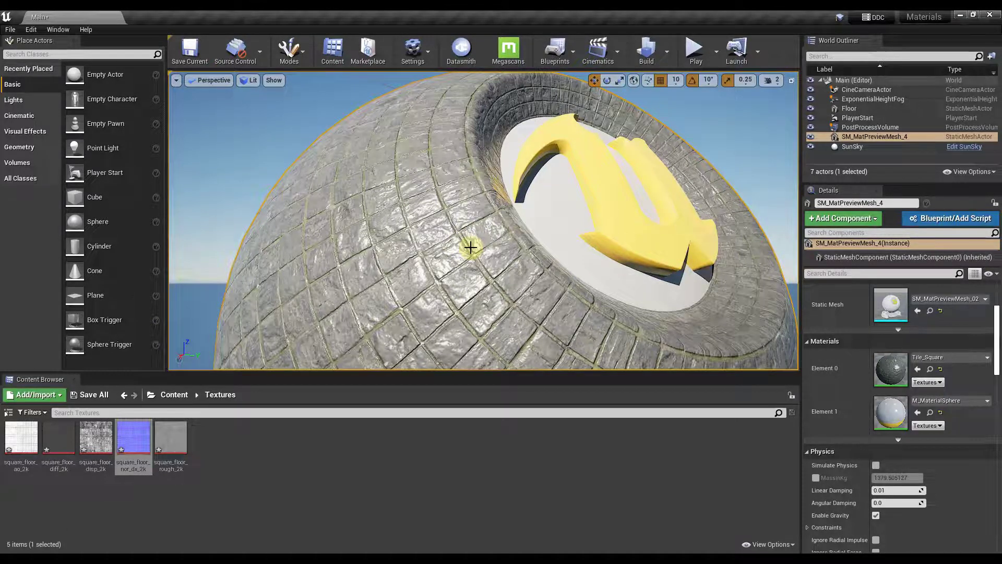
pyautogui.moveTo(467, 247)
pyautogui.mouseDown()
pyautogui.moveTo(463, 235)
pyautogui.moveTo(468, 248)
pyautogui.mouseUp()
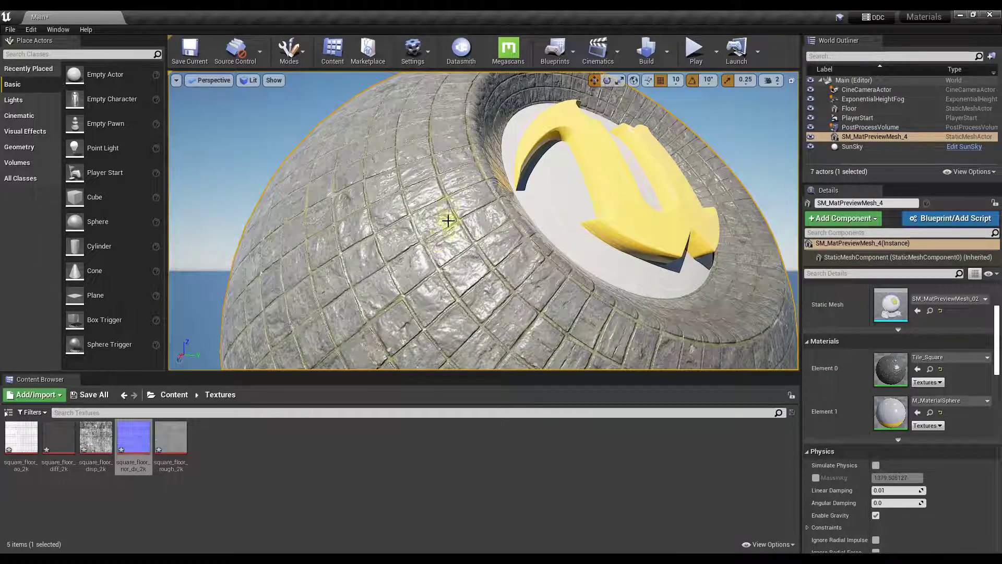
pyautogui.moveTo(461, 237)
pyautogui.mouseDown(button='right')
pyautogui.moveTo(537, 238)
pyautogui.moveTo(449, 241)
pyautogui.mouseUp(button='right')
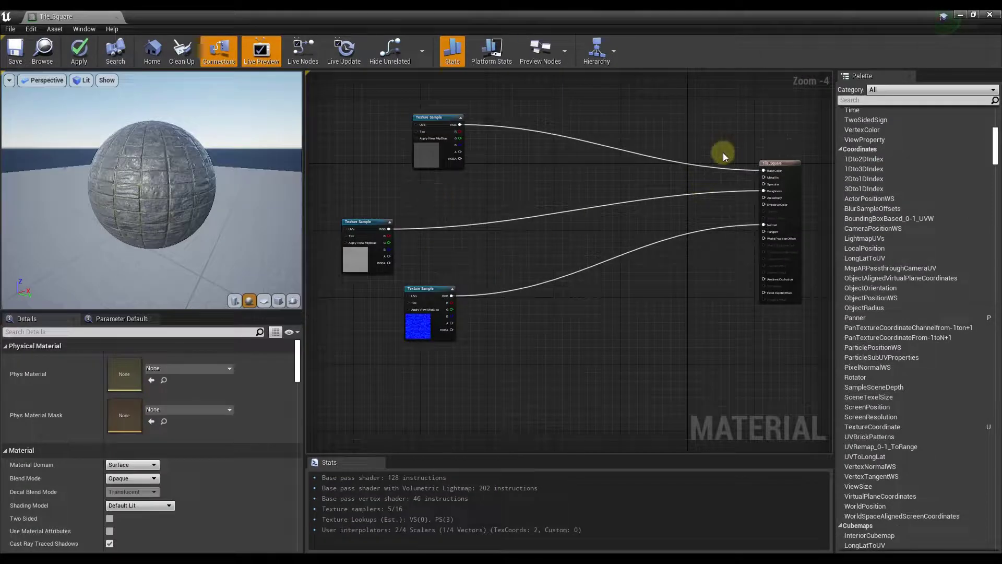
# Insert a Multiply node between the roughness Texture Sample and the material's Roughness input, and enlarge the preview viewport
pyautogui.rightClick(556, 212)
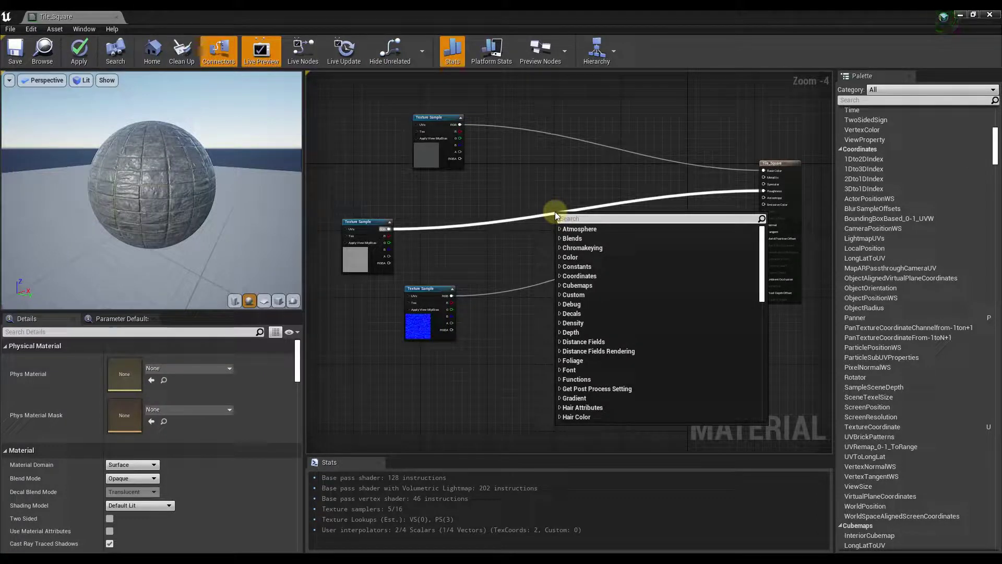
pyautogui.write('mult')
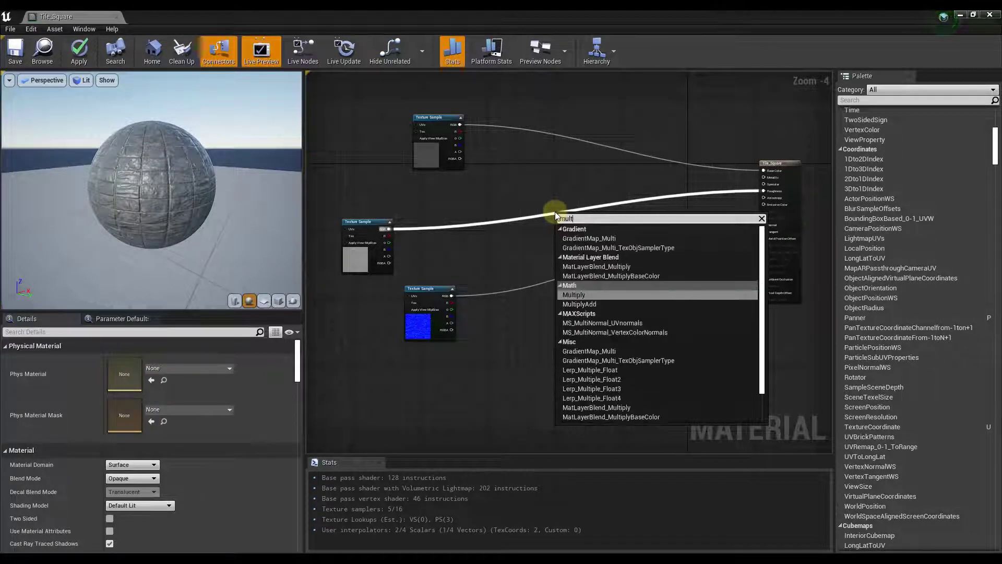
pyautogui.click(573, 295)
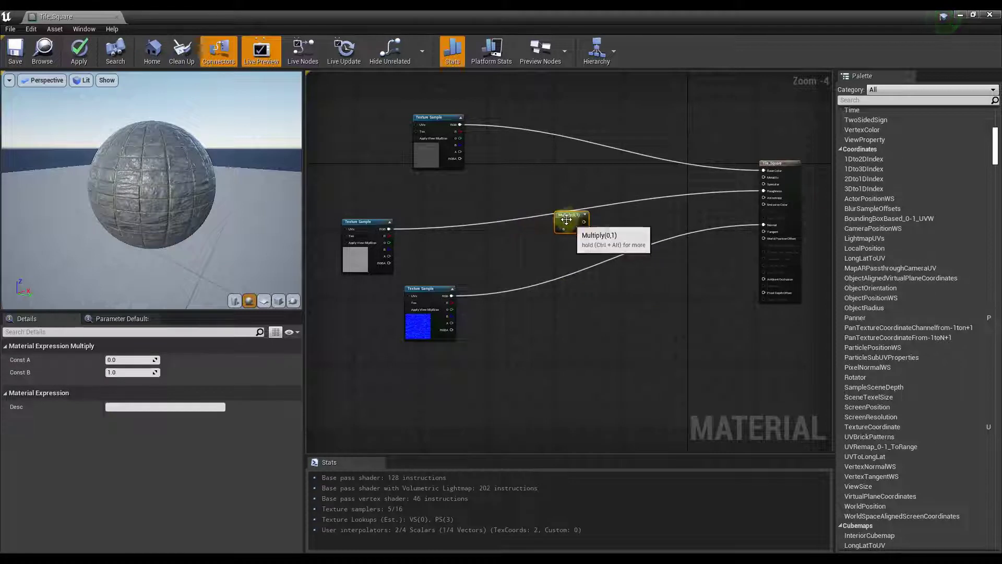
pyautogui.moveTo(389, 229); pyautogui.dragTo(764, 192)
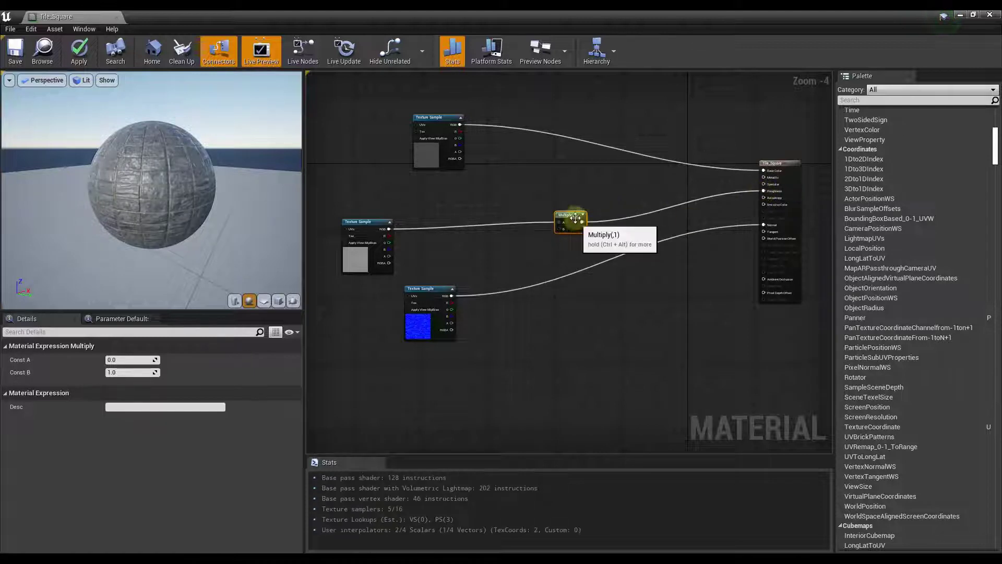
pyautogui.moveTo(305, 239); pyautogui.dragTo(500, 237)
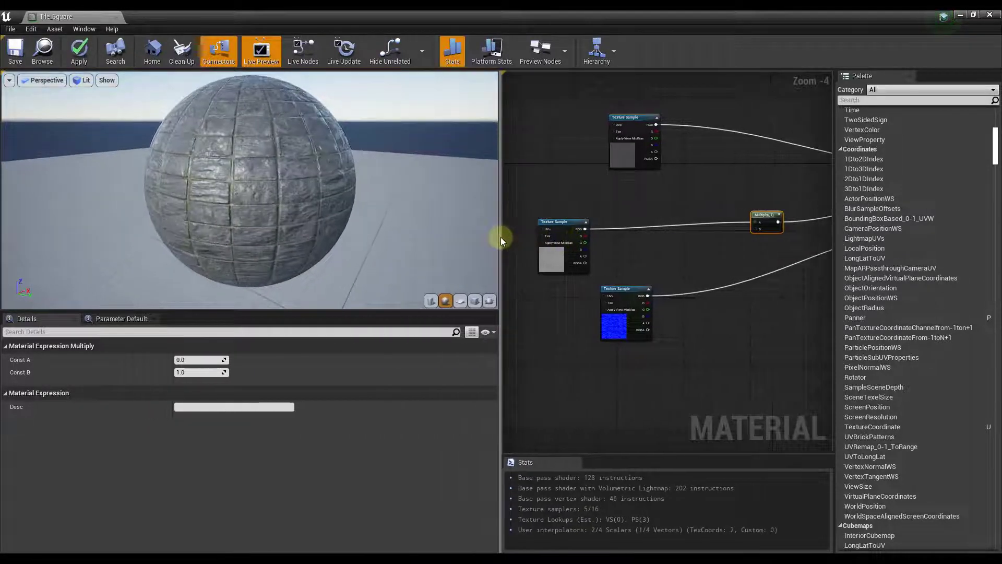
pyautogui.moveTo(760, 215); pyautogui.dragTo(744, 215)
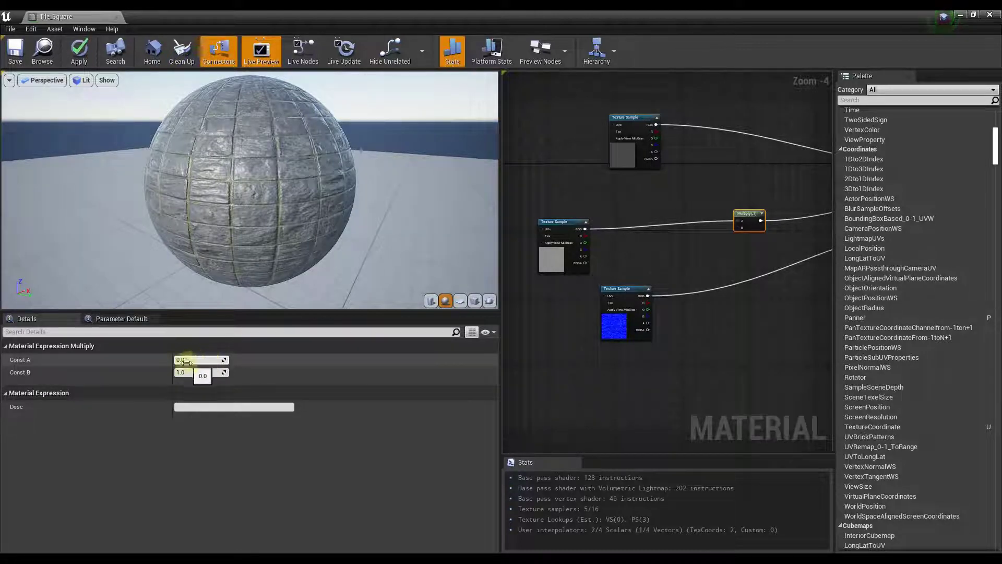
# Set Const B of the roughness Multiply node to 0.25
pyautogui.scroll(3, 736, 230)
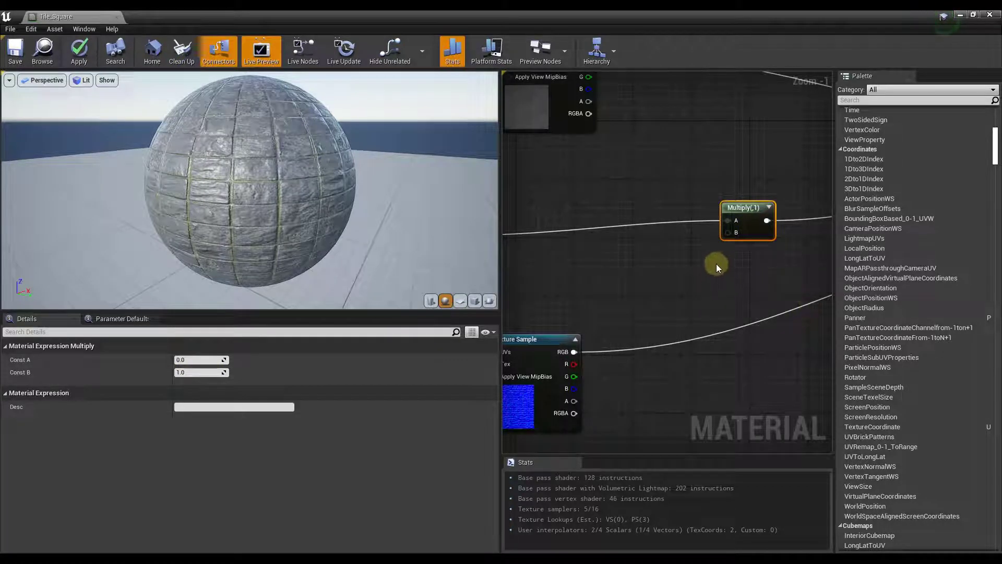
pyautogui.moveTo(692, 265); pyautogui.dragTo(610, 277)
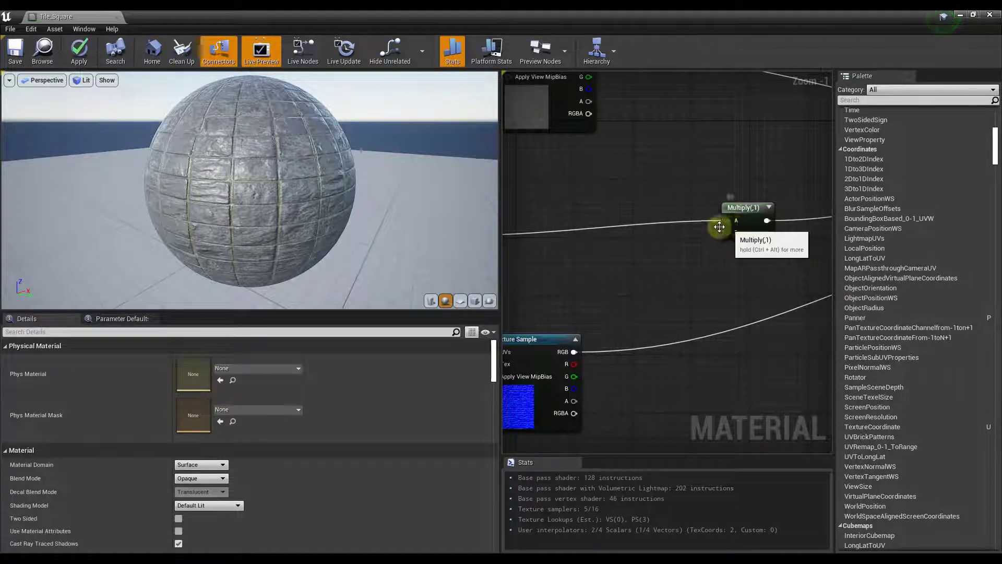
pyautogui.scroll(-3, 719, 226)
pyautogui.scroll(4, 548, 256)
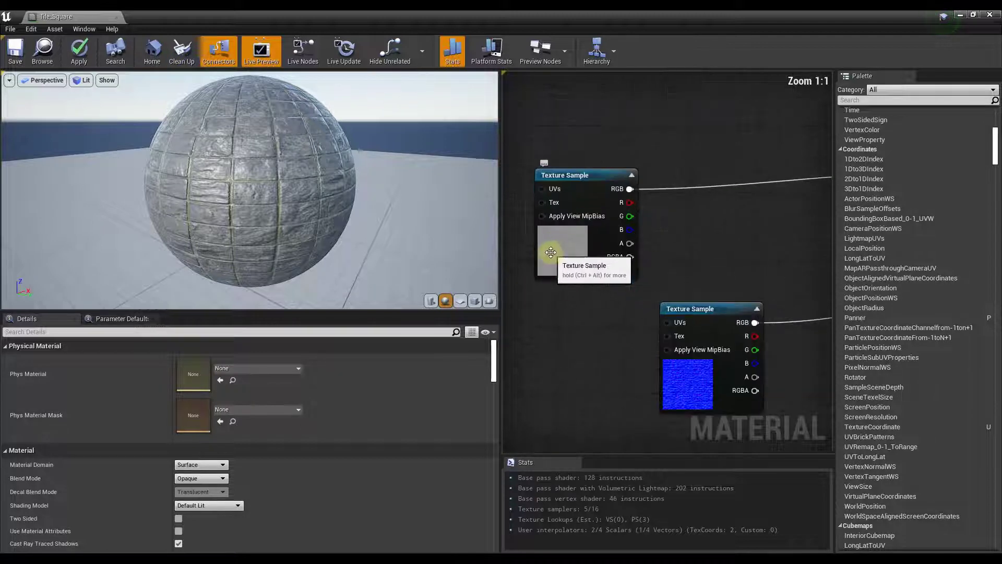
pyautogui.scroll(-5, 551, 252)
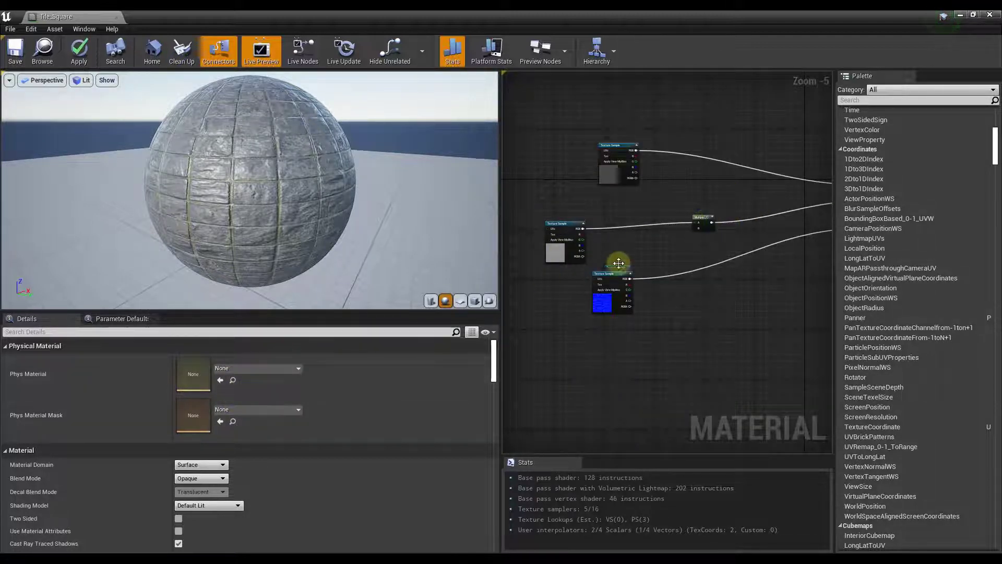
pyautogui.click(698, 219)
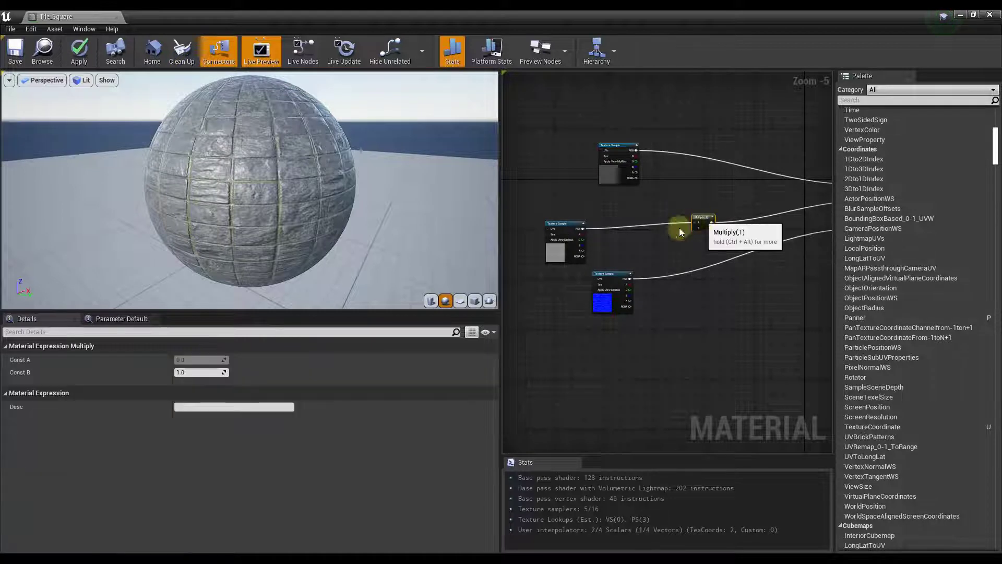
pyautogui.click(203, 372)
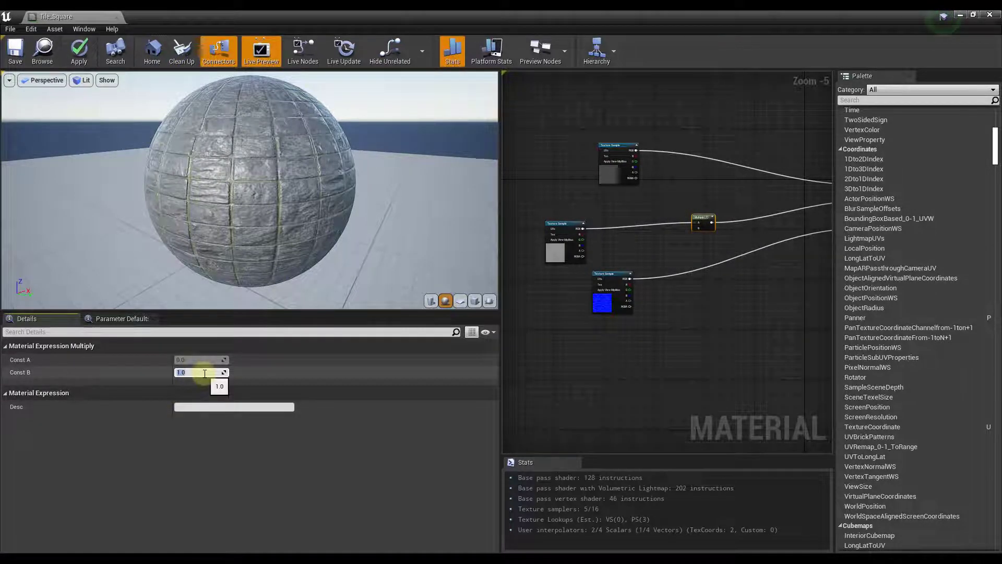
pyautogui.write('.25')
pyautogui.press('Return')
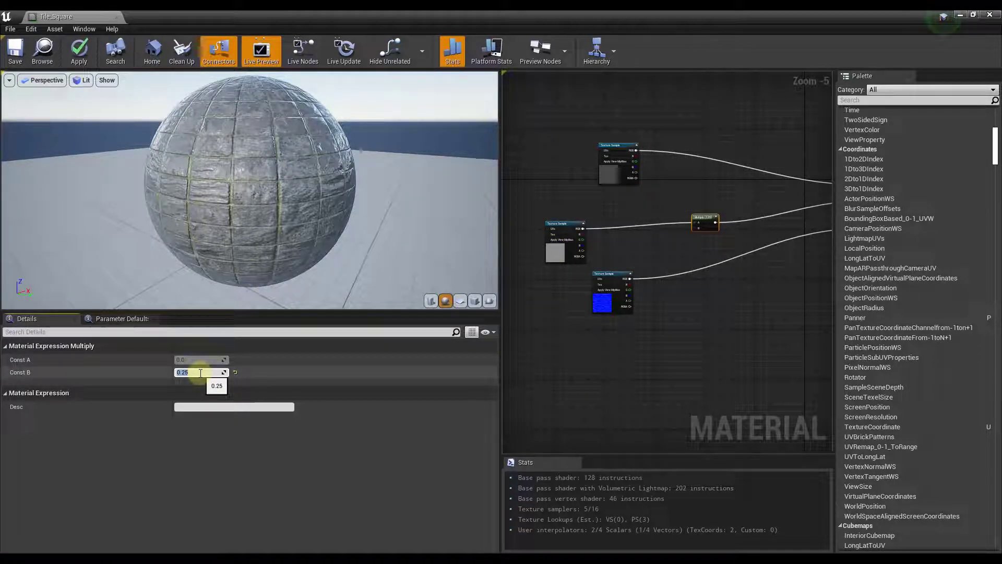
# Set Const B of the roughness Multiply node to 2.0 and inspect the preview sphere up close
pyautogui.press('Return')
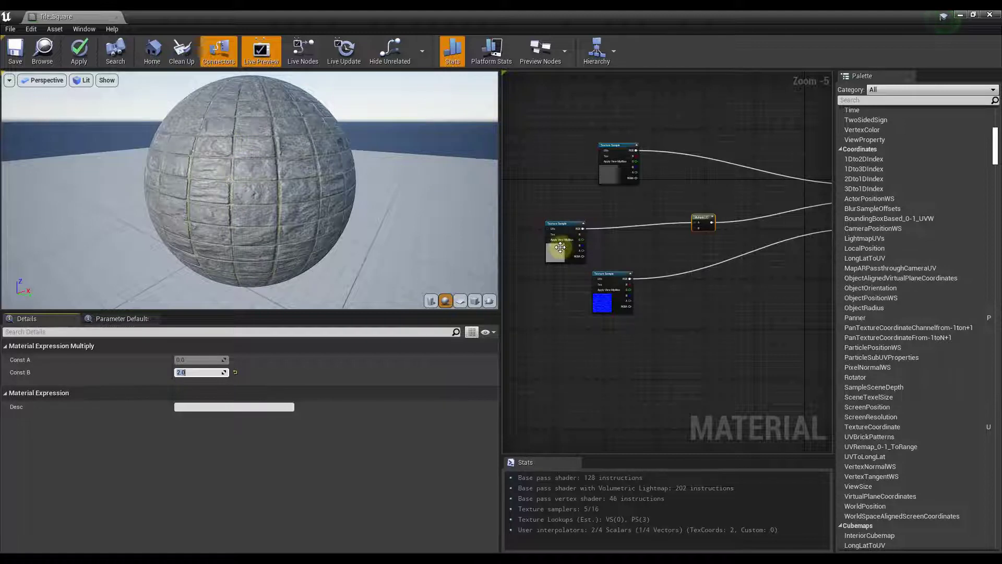
pyautogui.scroll(5, 555, 250)
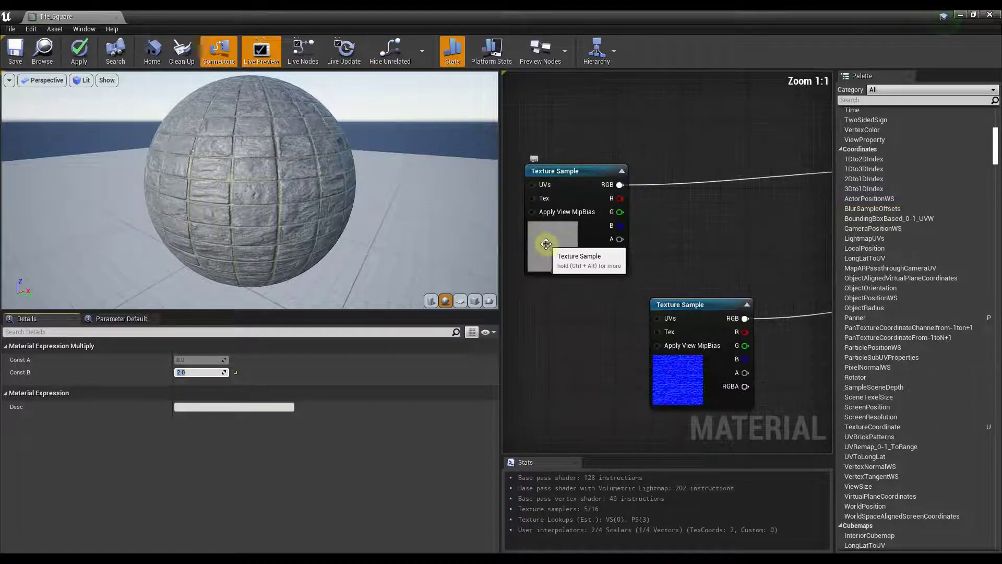
pyautogui.scroll(-4, 571, 236)
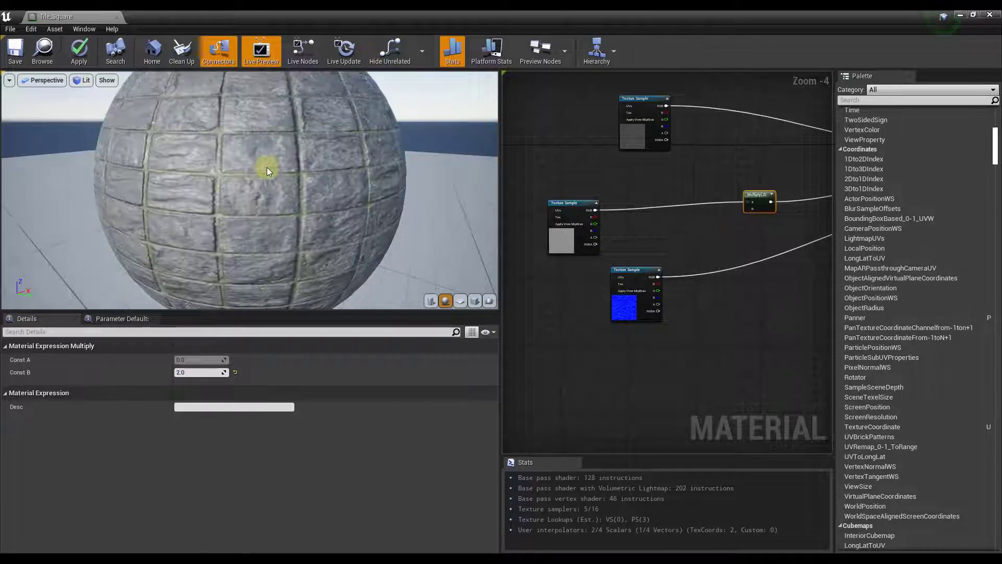
pyautogui.moveTo(273, 166); pyautogui.dragTo(313, 157)
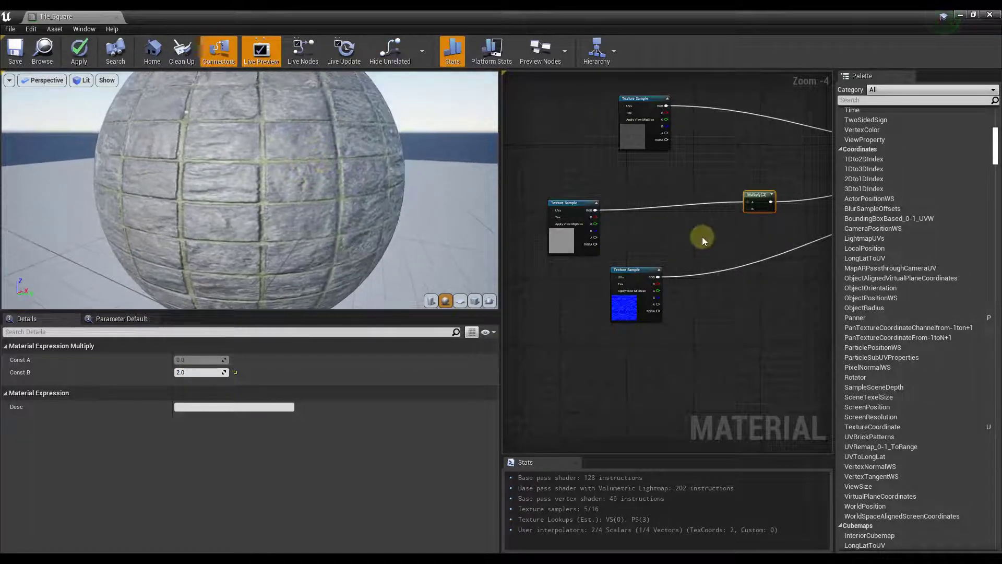
# Save the Tile_Square material, move its editor aside and check the roughness on the preview mesh in the level
pyautogui.scroll(-1, 702, 236)
pyautogui.click(677, 239)
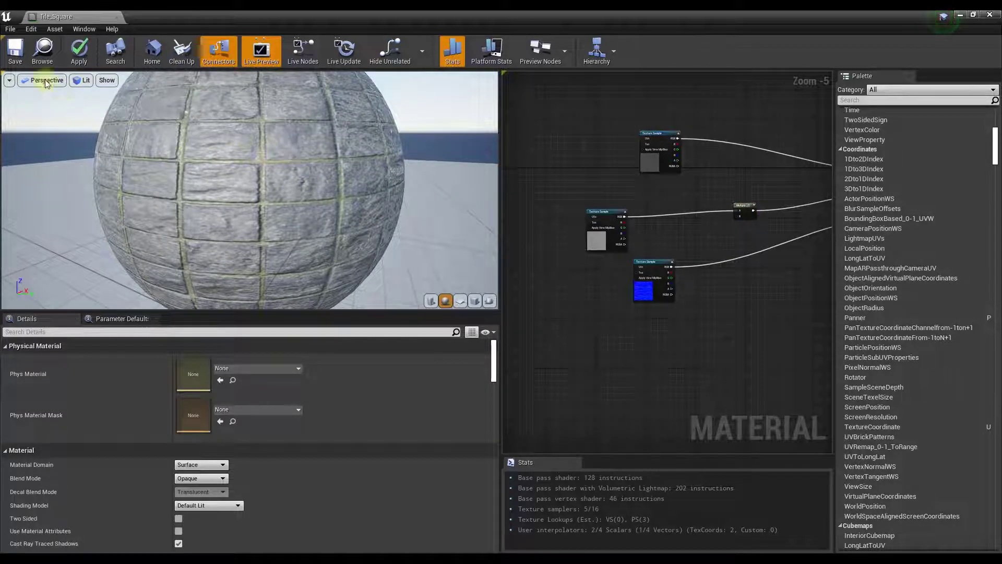
pyautogui.click(15, 50)
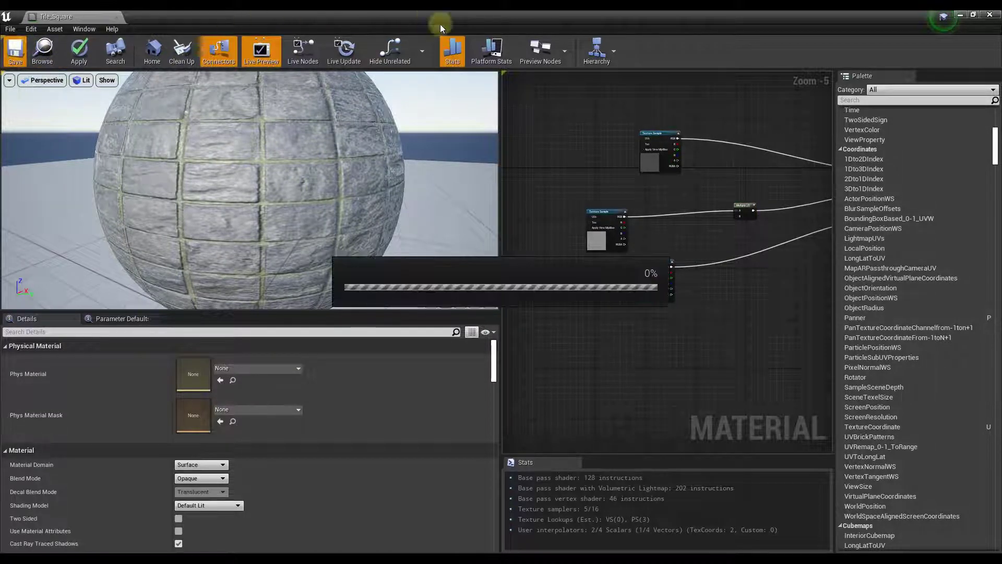
pyautogui.moveTo(474, 14); pyautogui.dragTo(0, 191)
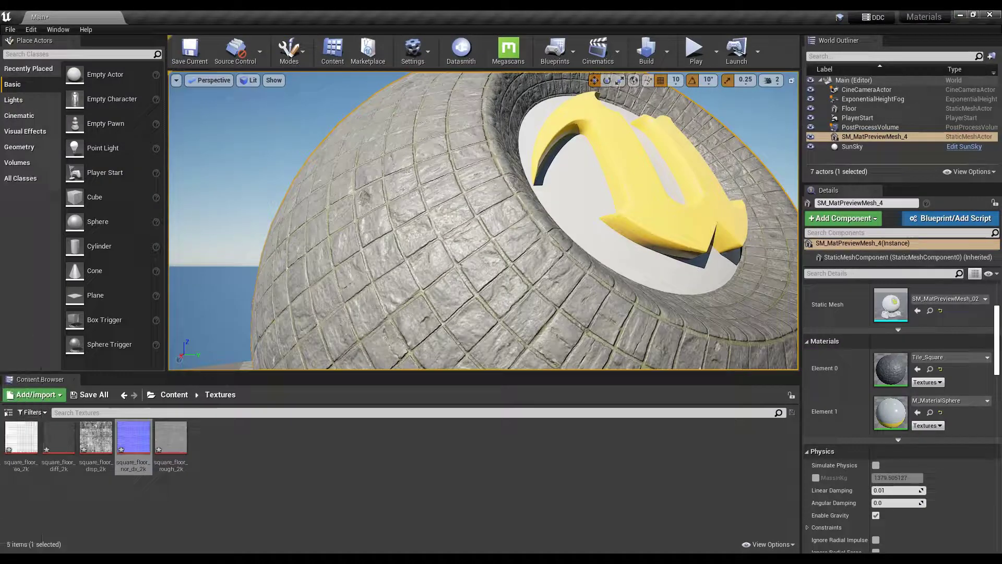
pyautogui.moveTo(494, 214)
pyautogui.mouseDown(button='right')
pyautogui.moveTo(506, 211)
pyautogui.moveTo(503, 237)
pyautogui.moveTo(498, 193)
pyautogui.moveTo(496, 210)
pyautogui.moveTo(515, 217)
pyautogui.moveTo(499, 222)
pyautogui.mouseUp(button='right')
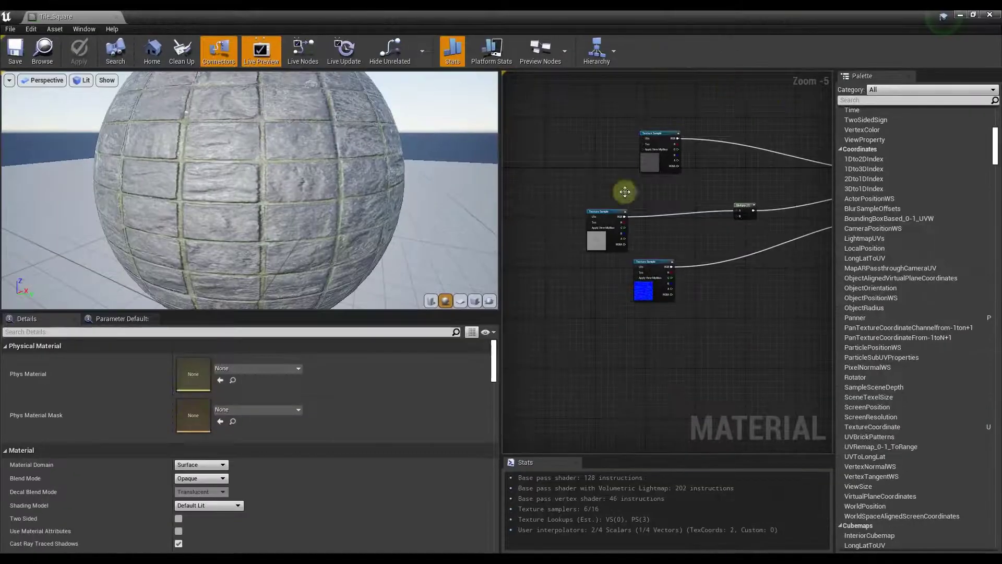
# Switch the material preview to a cube and rotate it to view the tile pattern on its faces
pyautogui.scroll(-1, 587, 222)
pyautogui.scroll(-3, 587, 221)
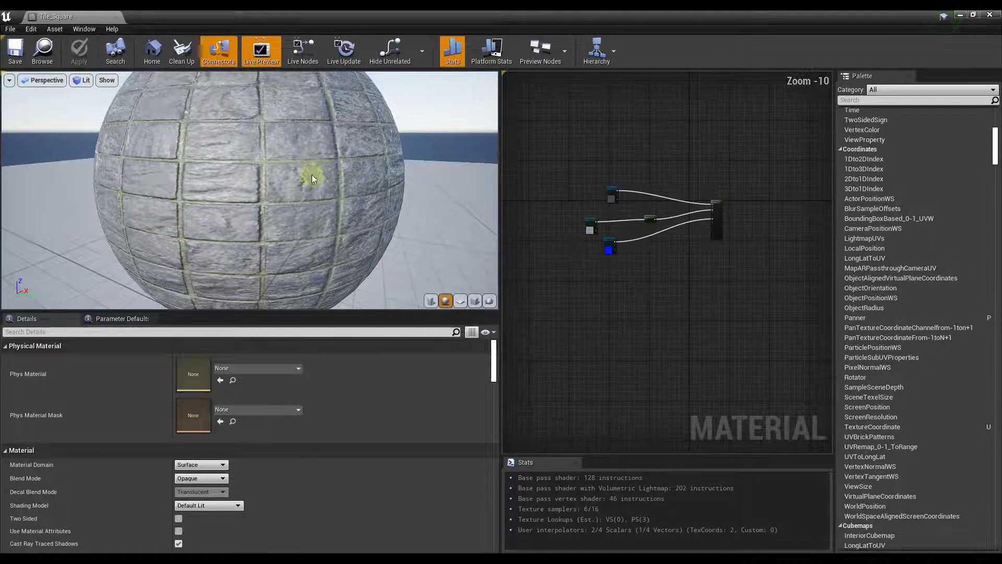
pyautogui.scroll(-3, 311, 174)
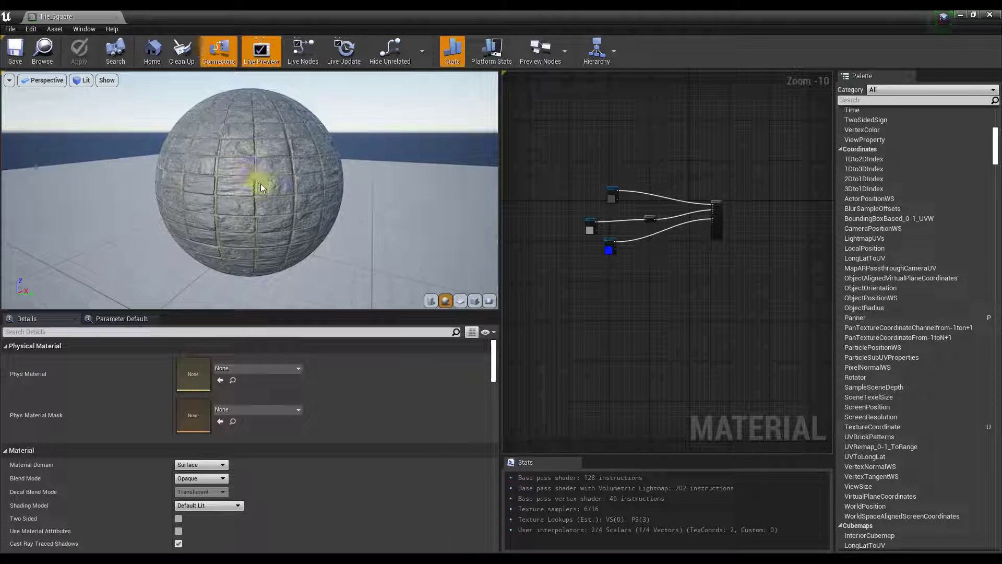
pyautogui.click(475, 301)
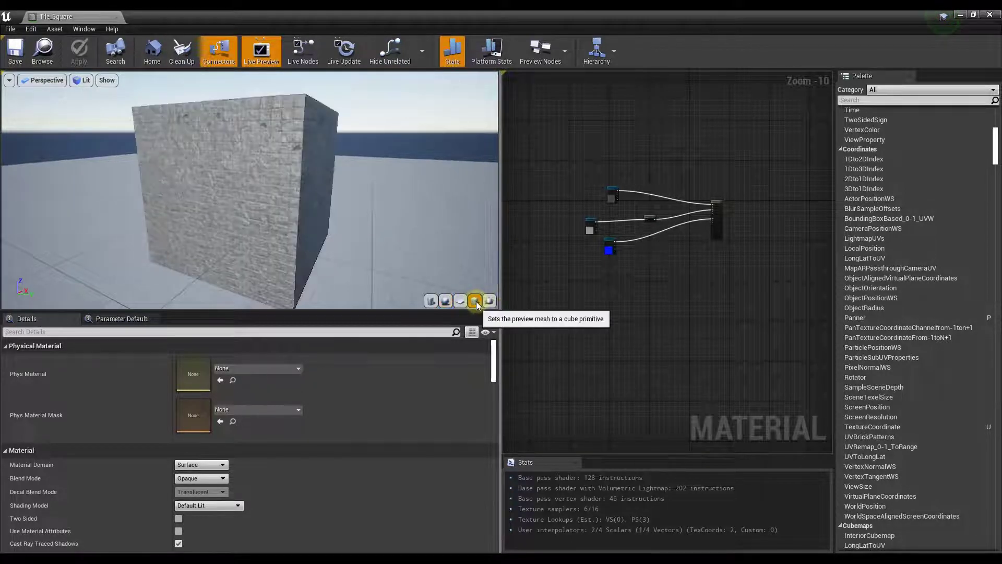
pyautogui.click(253, 159)
pyautogui.moveTo(200, 193); pyautogui.dragTo(255, 156)
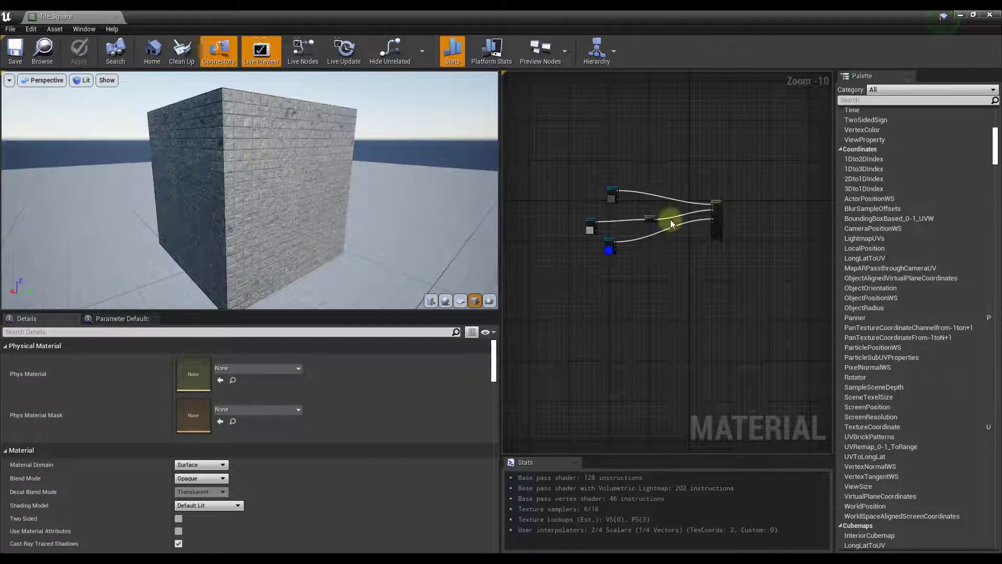
# Widen the material graph area and add a TextureCoordinate node in the empty space before the three Texture Samples
pyautogui.scroll(7, 601, 230)
pyautogui.scroll(-2, 589, 245)
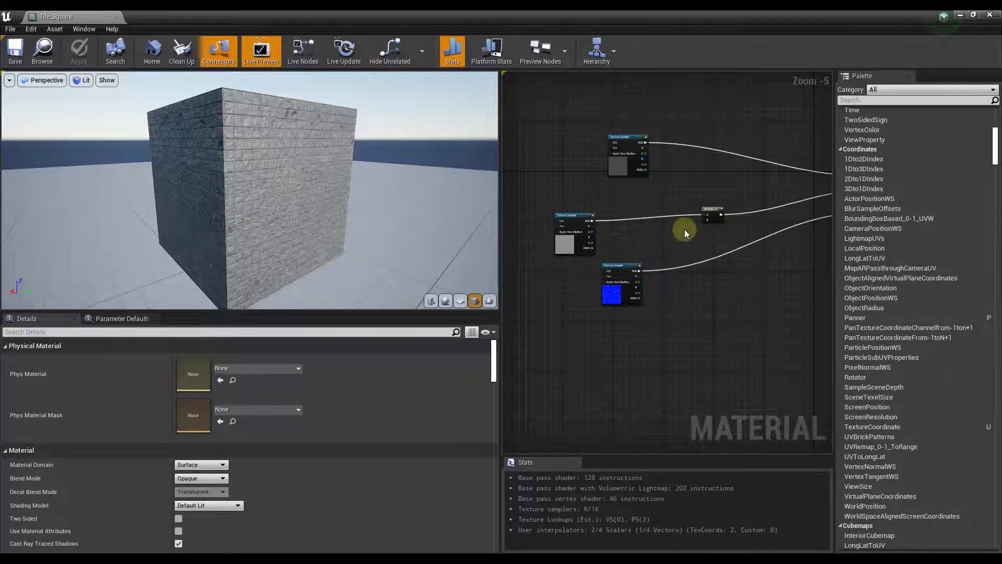
pyautogui.scroll(1, 657, 251)
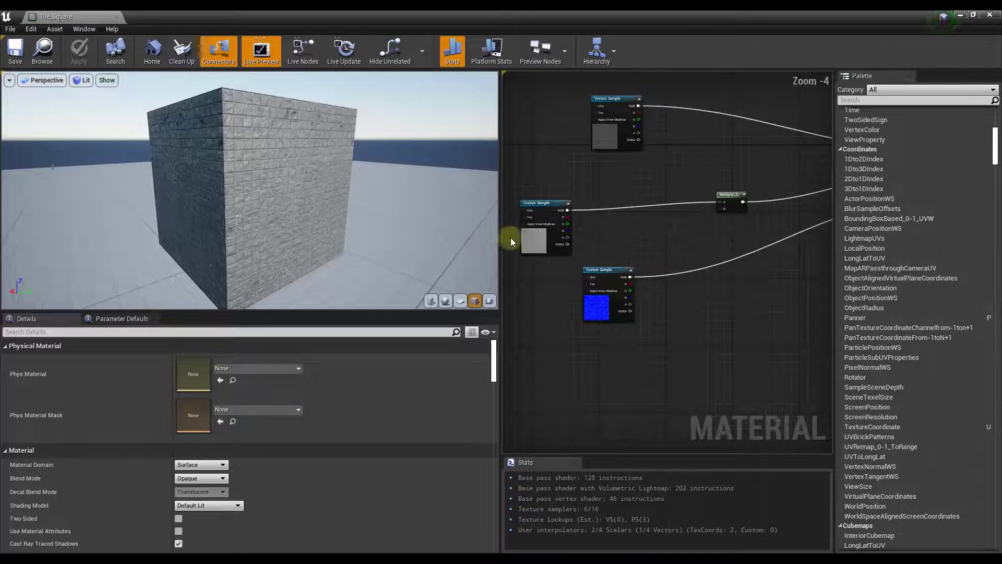
pyautogui.moveTo(503, 235); pyautogui.dragTo(420, 236)
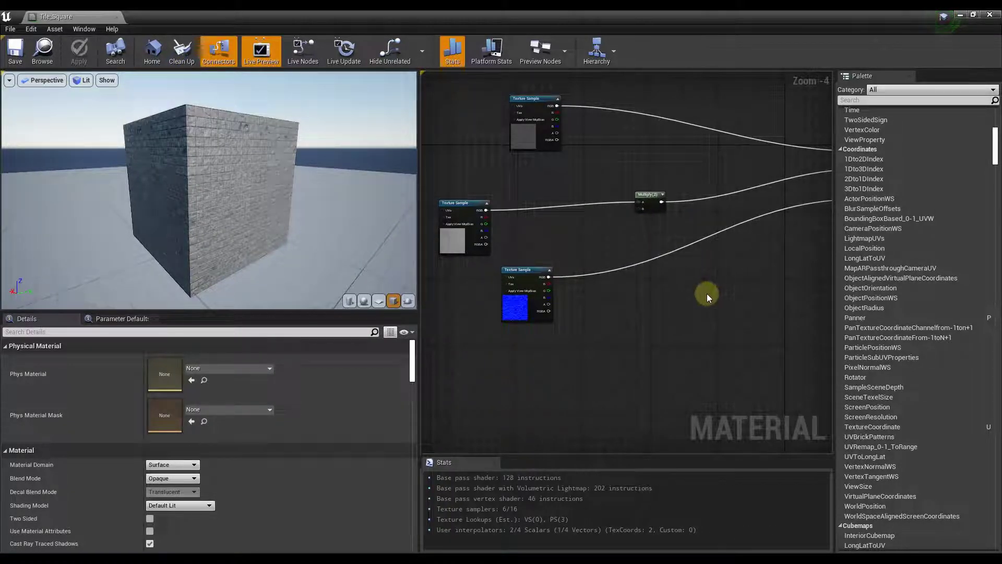
pyautogui.moveTo(706, 293); pyautogui.dragTo(824, 309, button='right')
pyautogui.moveTo(486, 280); pyautogui.dragTo(568, 252, button='right')
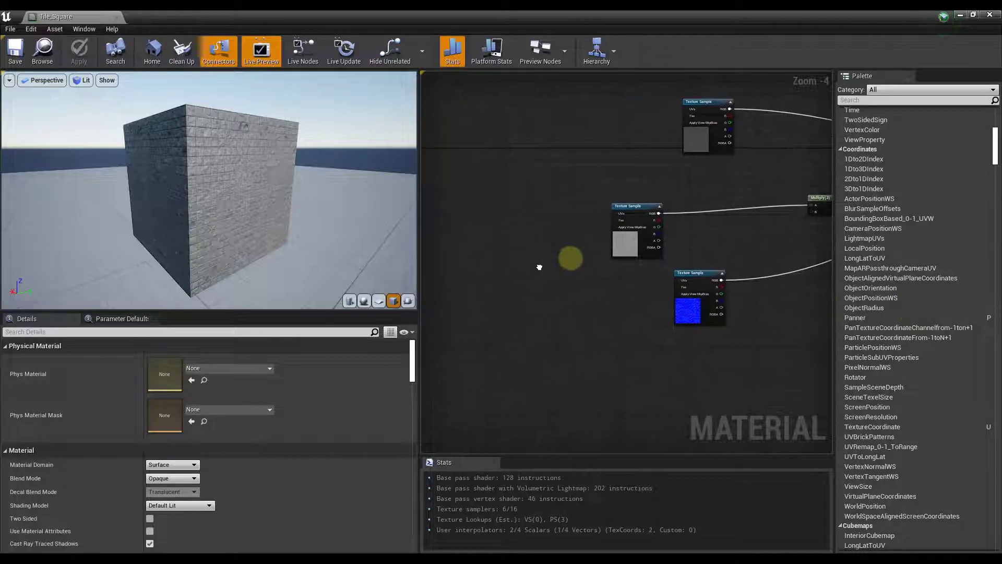
pyautogui.rightClick(480, 211)
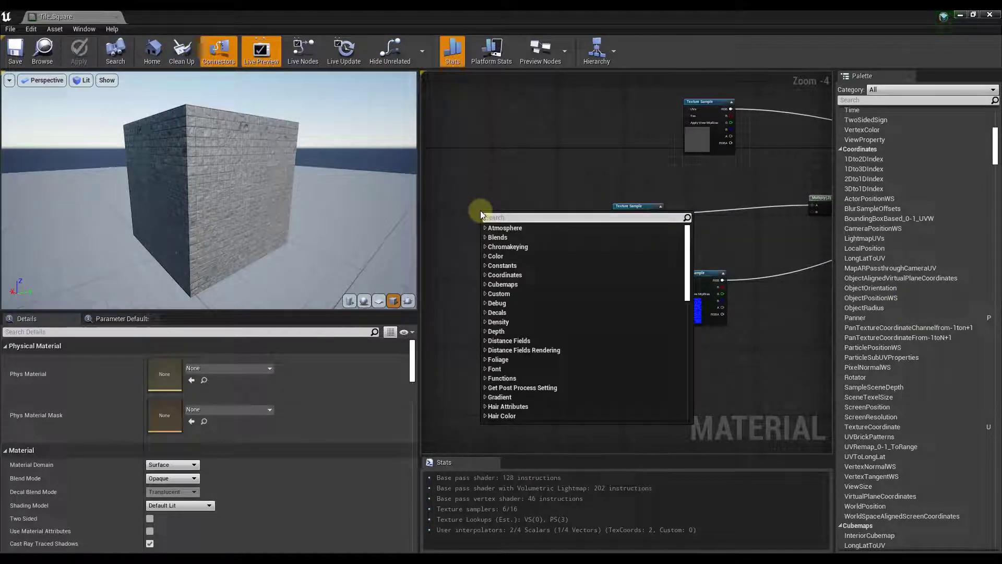
pyautogui.write('textureco')
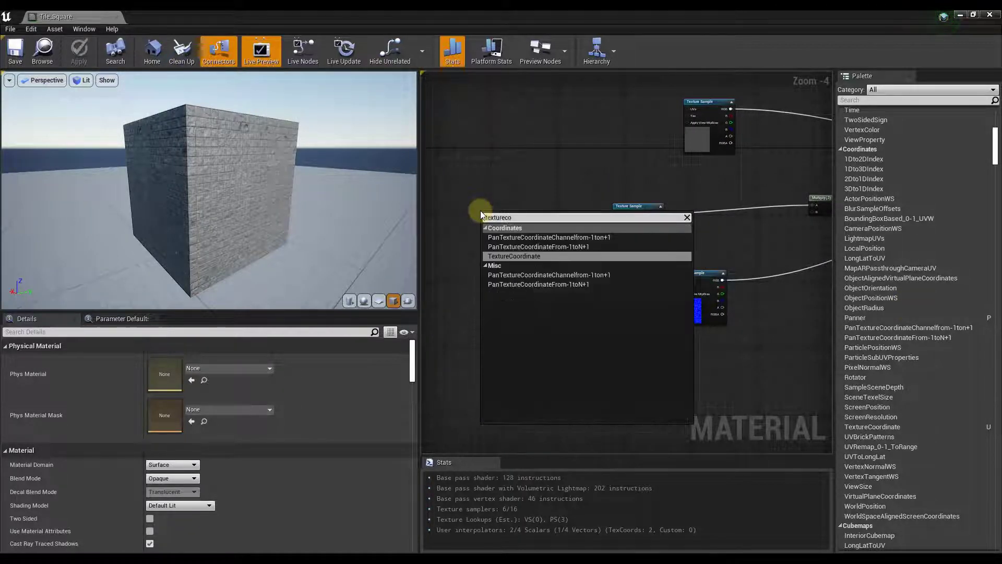
pyautogui.click(510, 256)
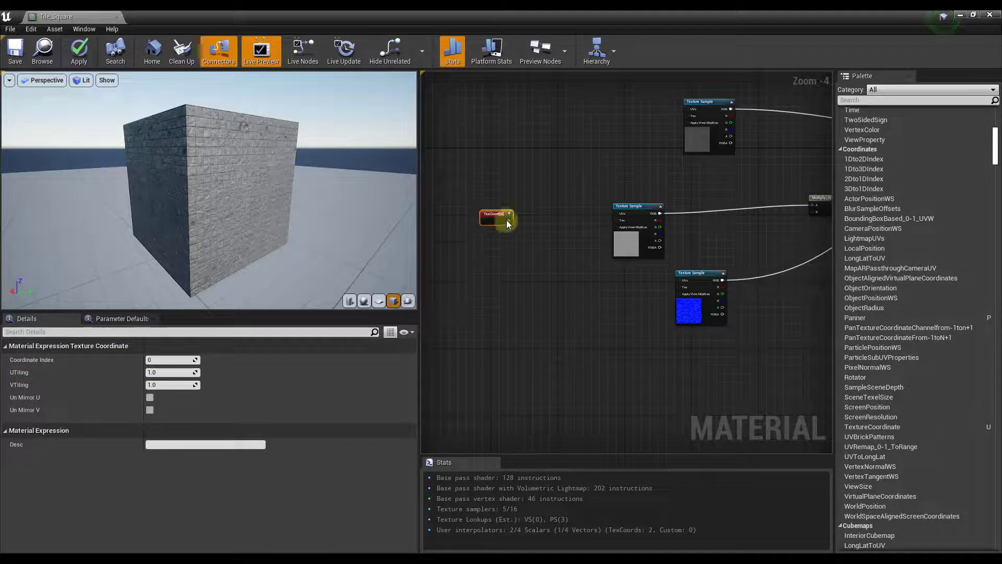
# Connect the TexCoord node's output to the UVs input of the base color Texture Sample
pyautogui.moveTo(508, 221); pyautogui.dragTo(688, 111)
pyautogui.scroll(4, 688, 111)
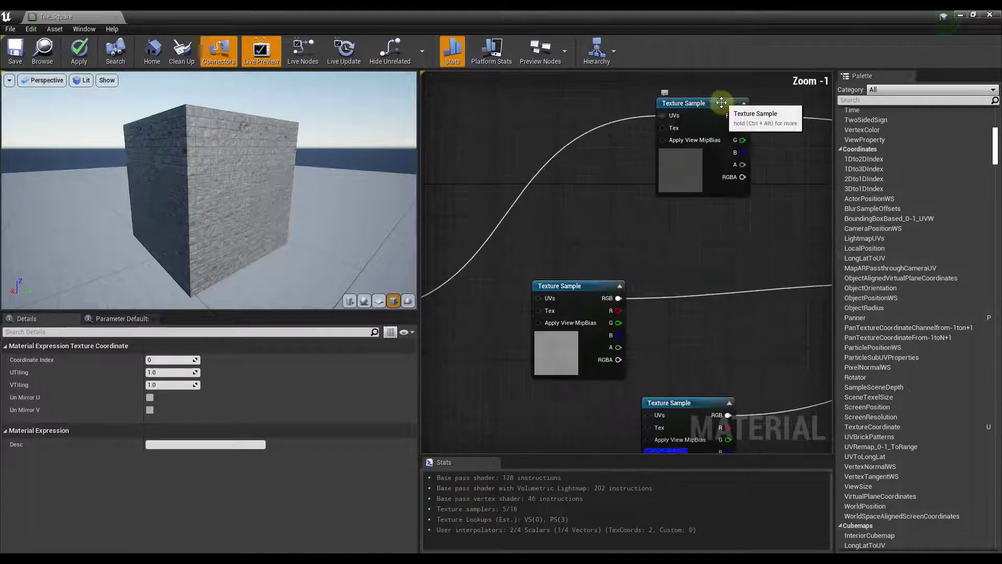
pyautogui.scroll(-5, 685, 116)
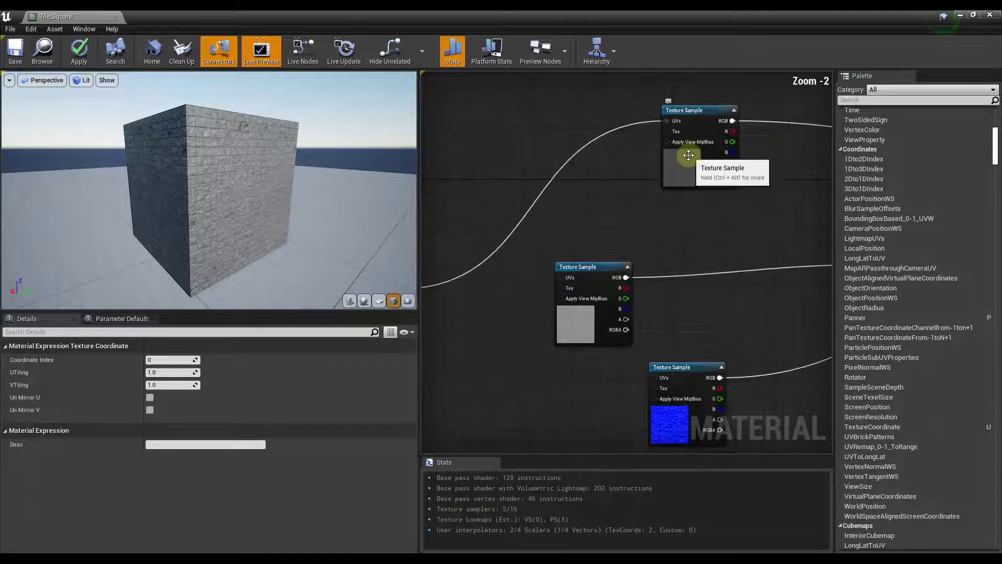
pyautogui.scroll(5, 695, 153)
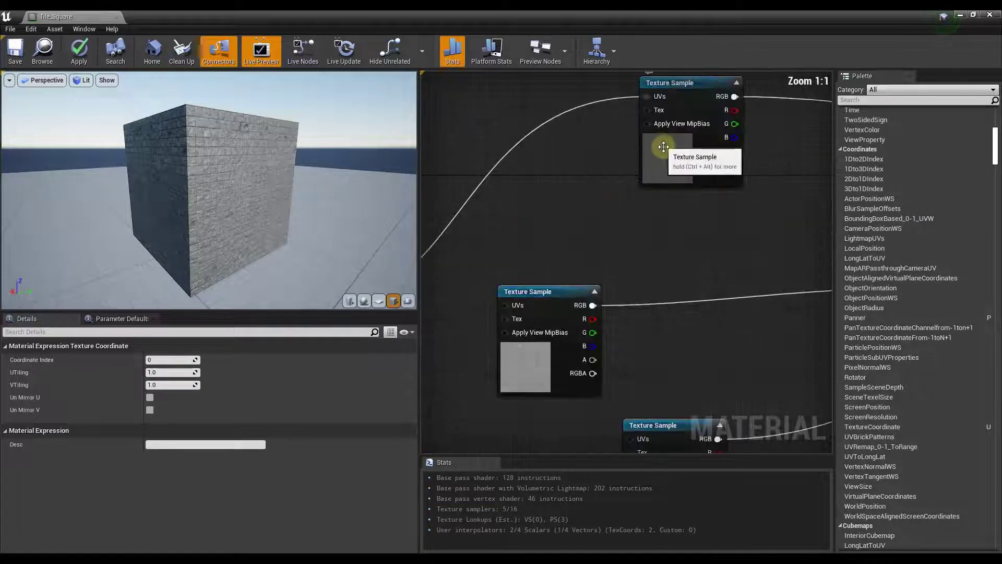
pyautogui.scroll(-4, 682, 154)
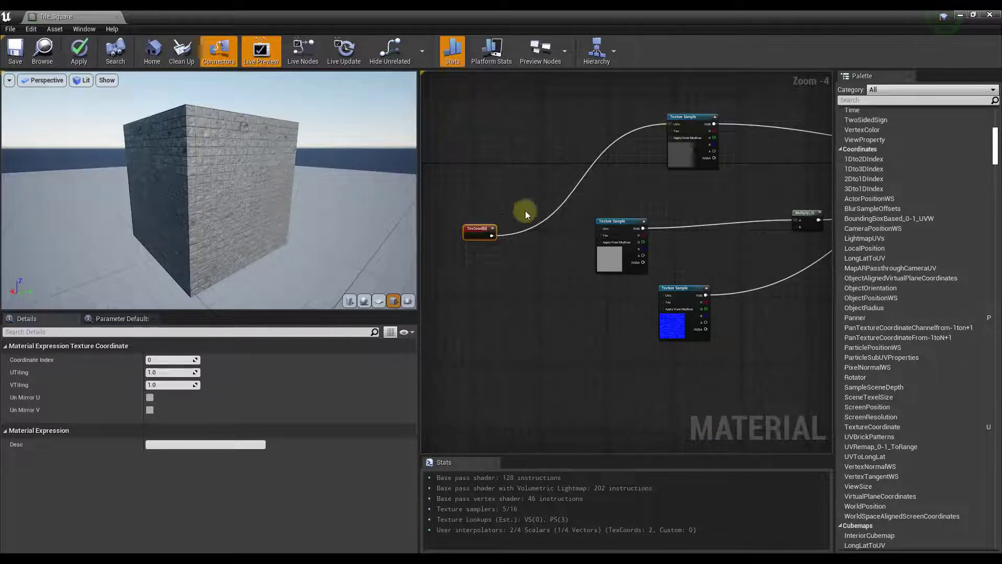
# Set UTiling and VTiling of the TexCoord node to 2.0 and inspect the cube preview up close
pyautogui.click(167, 368)
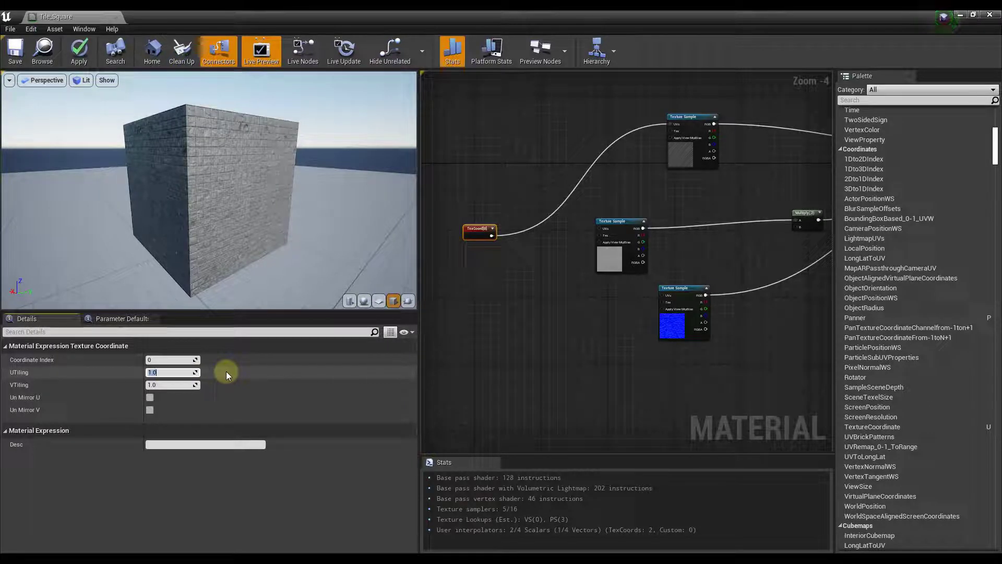
pyautogui.write('2')
pyautogui.press('Tab')
pyautogui.write('2')
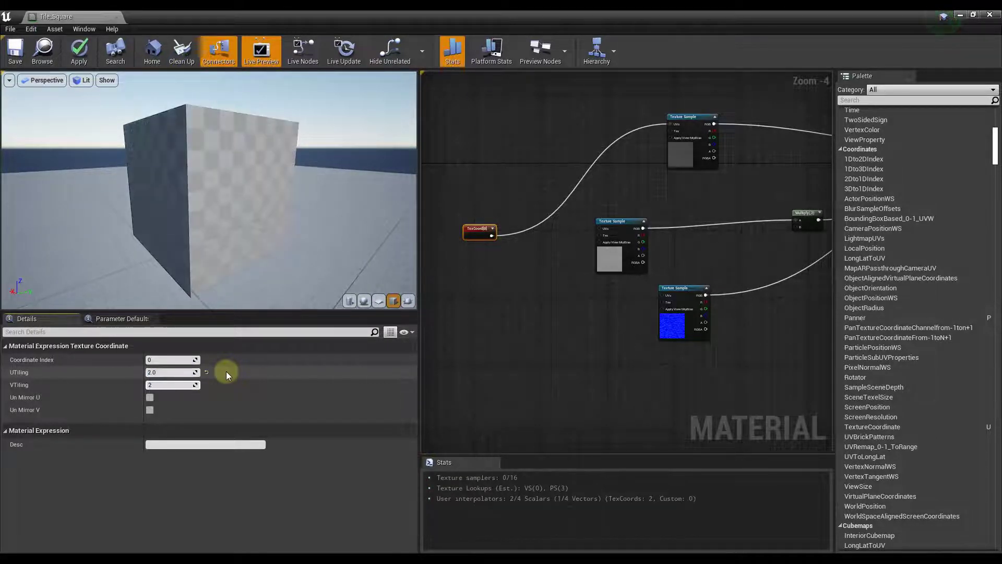
pyautogui.press('Return')
pyautogui.scroll(5, 198, 144)
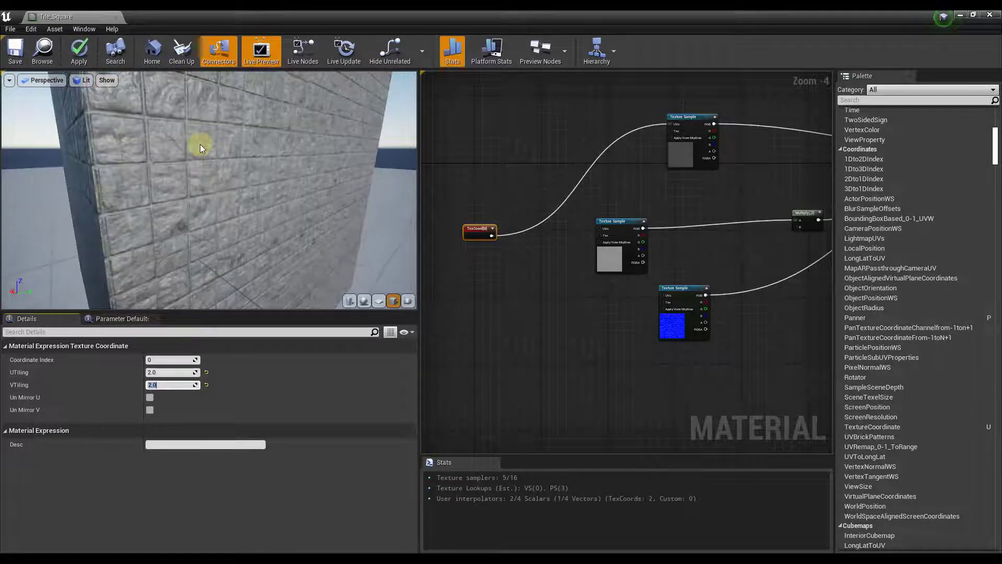
pyautogui.scroll(-7, 201, 144)
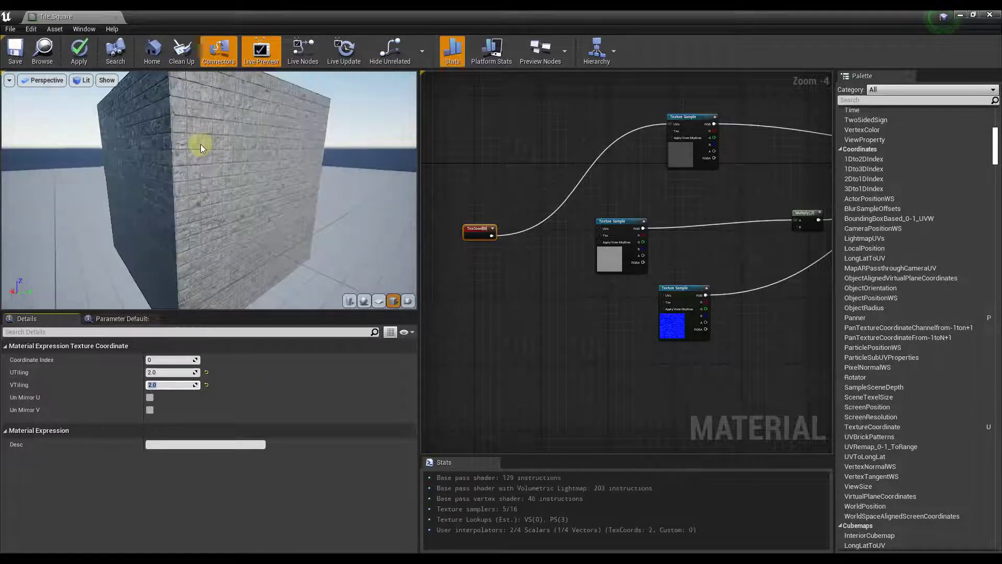
# Set UTiling and VTiling of the TexCoord node to 0.5 and check the tile scale on the preview cube
pyautogui.click(168, 372)
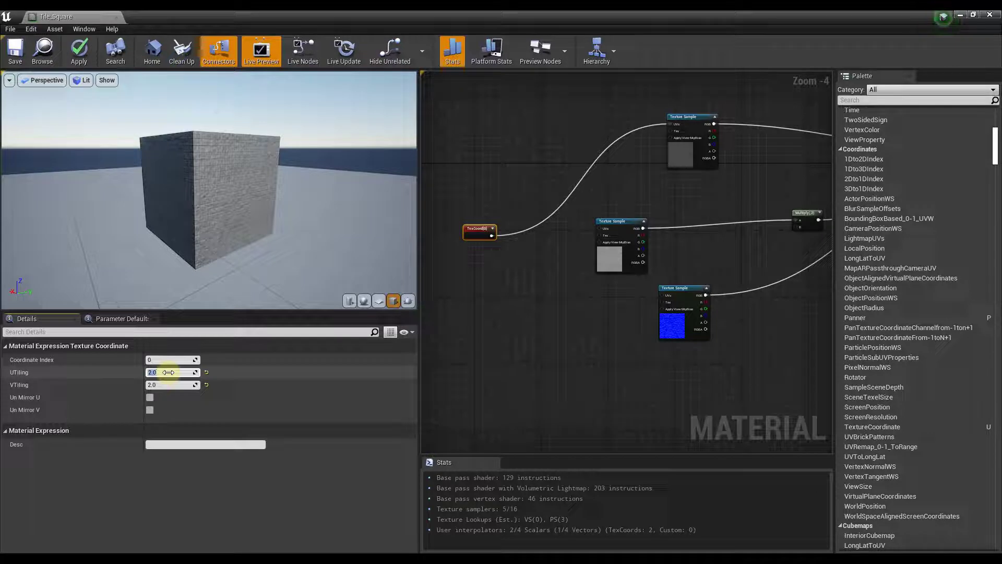
pyautogui.write('.5')
pyautogui.press('Tab')
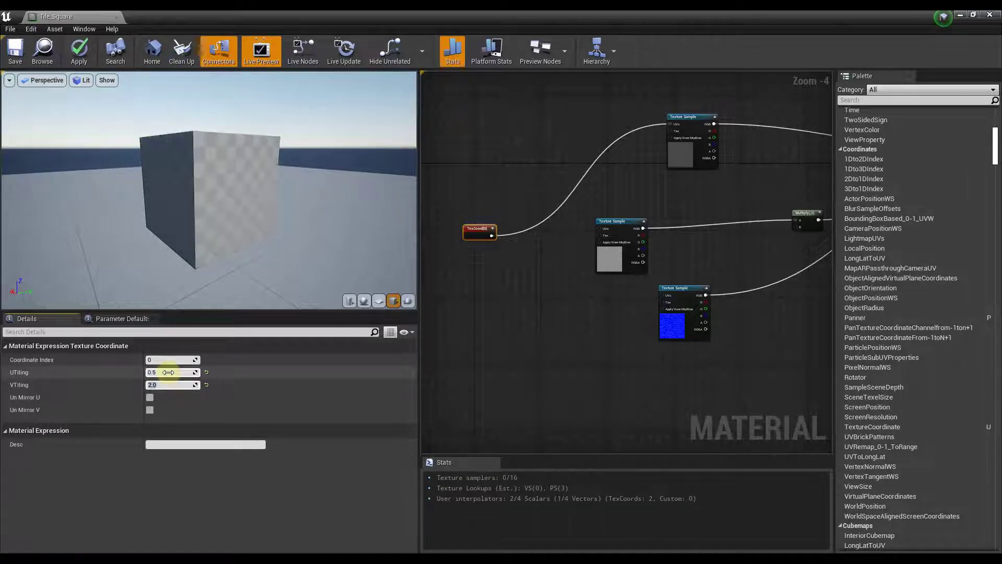
pyautogui.write('0.5')
pyautogui.press('Return')
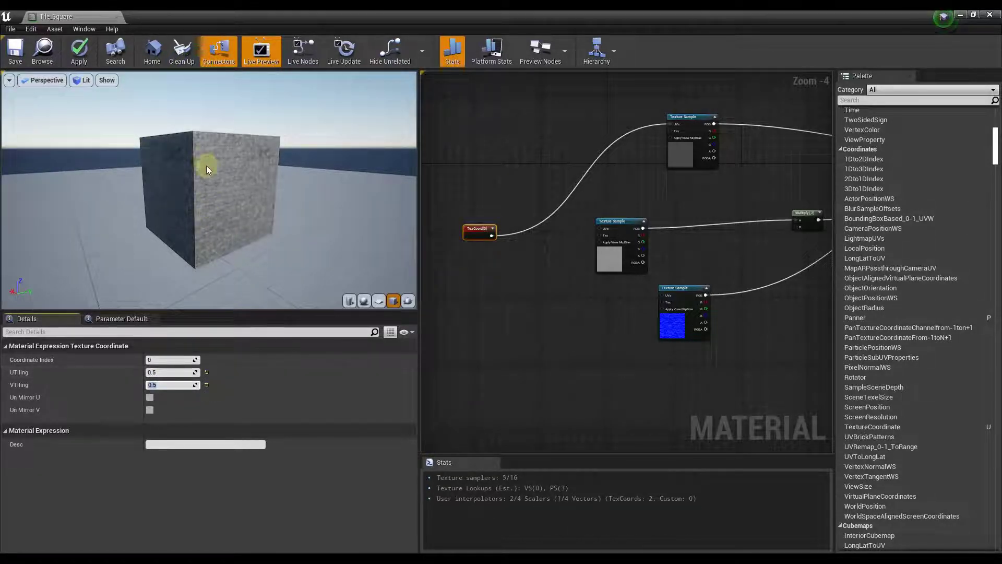
pyautogui.scroll(5, 205, 156)
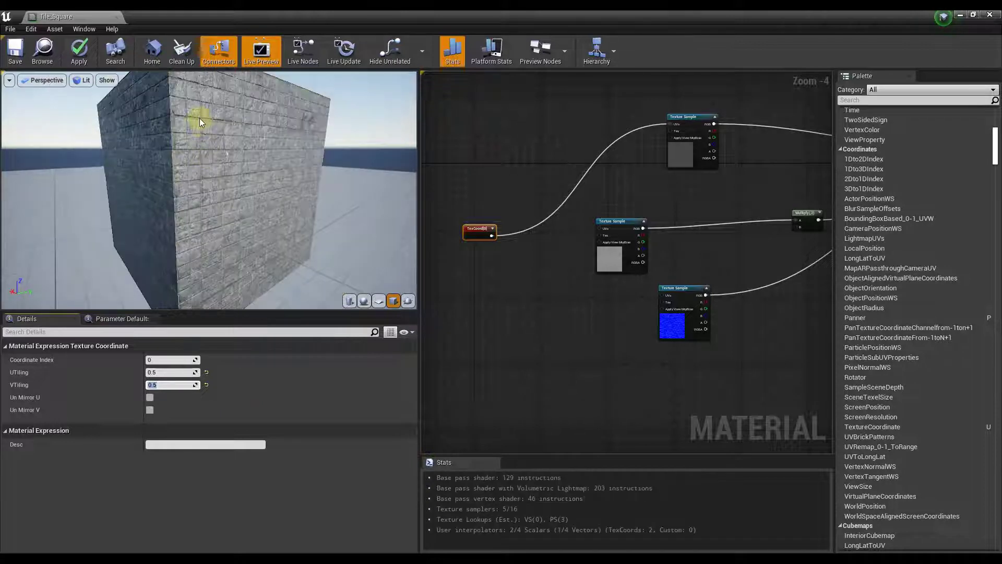
pyautogui.scroll(3, 201, 118)
pyautogui.scroll(-3, 210, 135)
# Set UTiling and VTiling of the TexCoord node to 0.25 and inspect how the texture maps line up on the cube
pyautogui.click(159, 372)
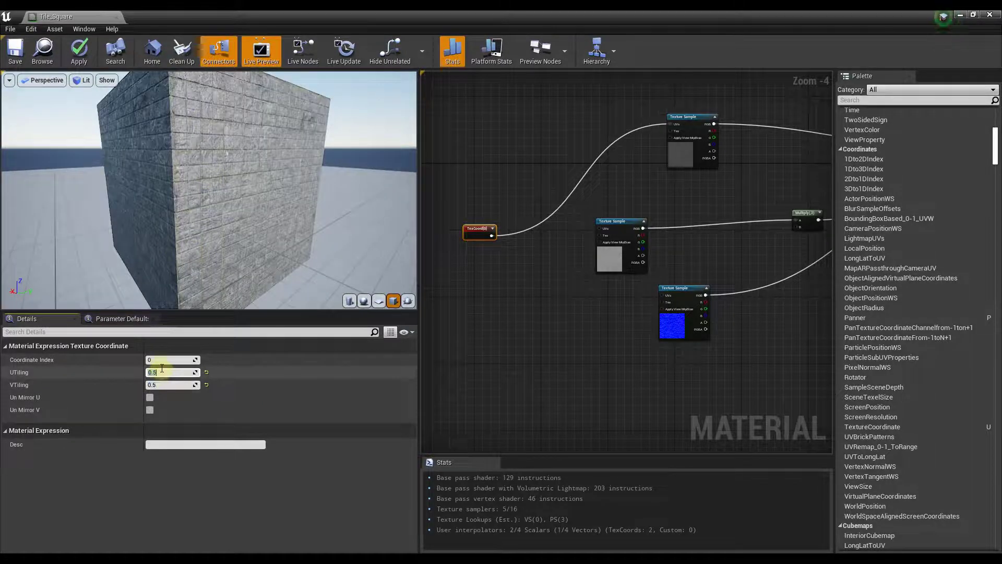
pyautogui.press('Tab')
pyautogui.write('0.25')
pyautogui.press('Return')
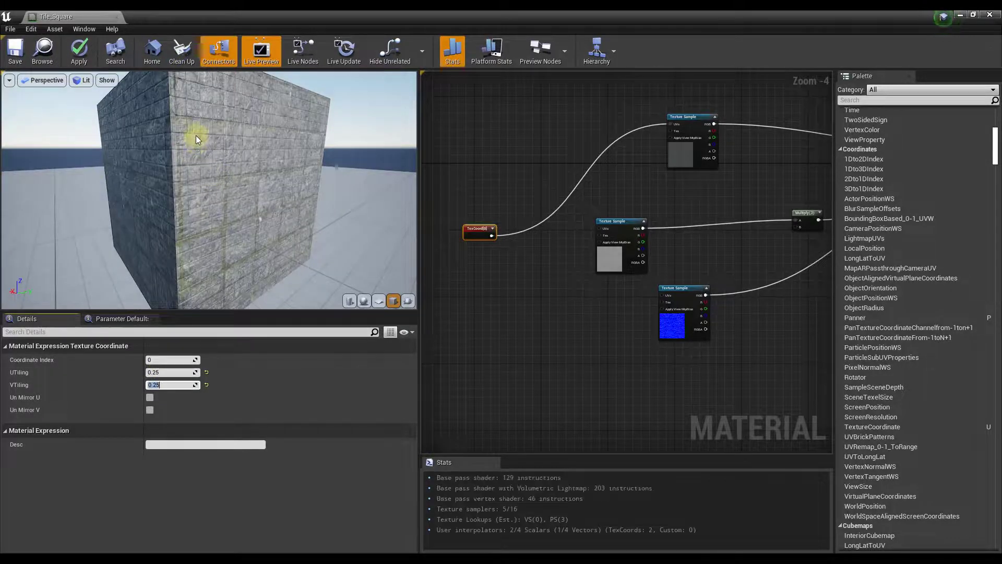
pyautogui.scroll(3, 205, 143)
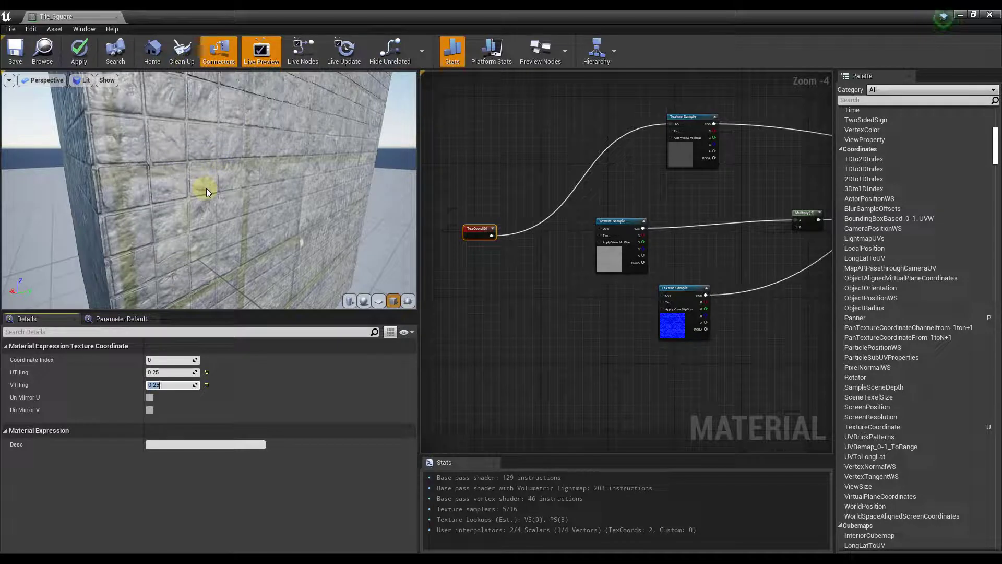
pyautogui.scroll(-4, 207, 186)
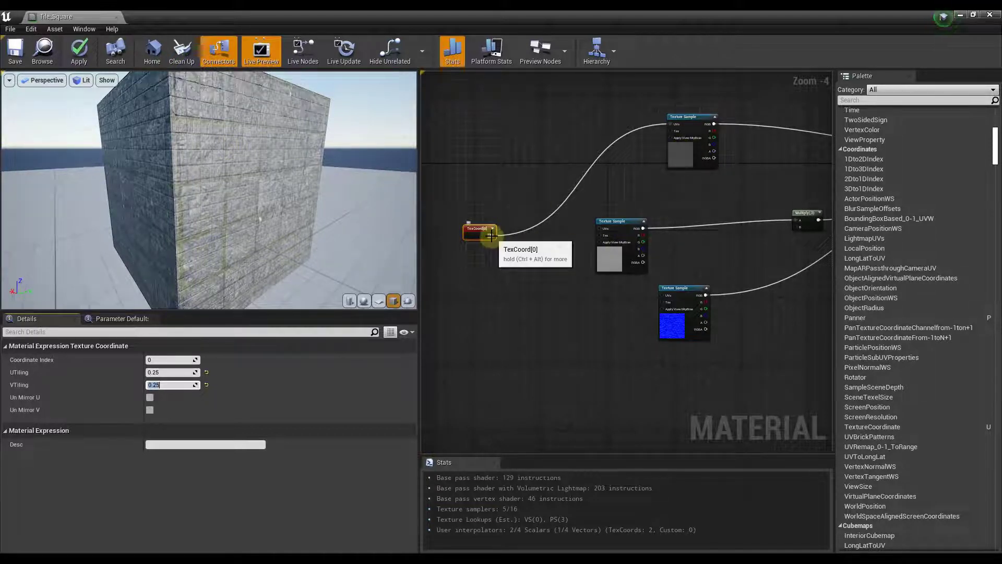
# Connect the TexCoord node to the UVs of the roughness and normal Texture Samples, and move the roughness sample closer to its Multiply node
pyautogui.moveTo(492, 236); pyautogui.dragTo(600, 230)
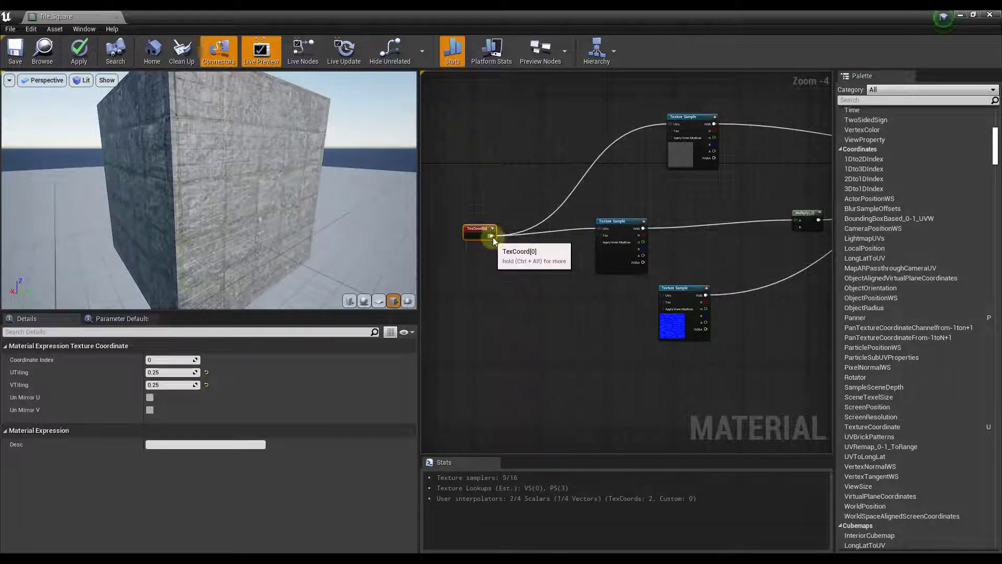
pyautogui.moveTo(491, 236); pyautogui.dragTo(661, 295)
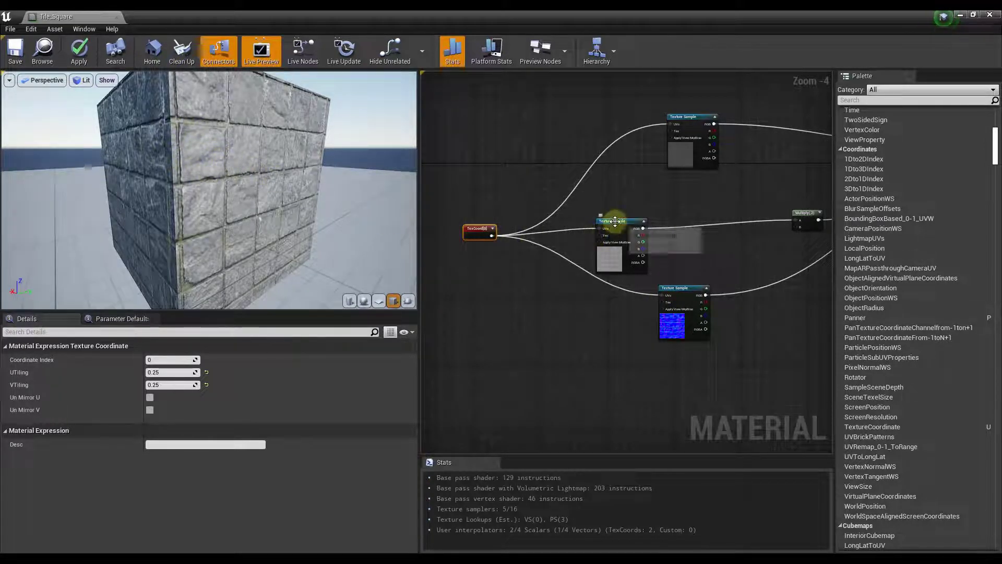
pyautogui.moveTo(615, 222); pyautogui.dragTo(652, 210)
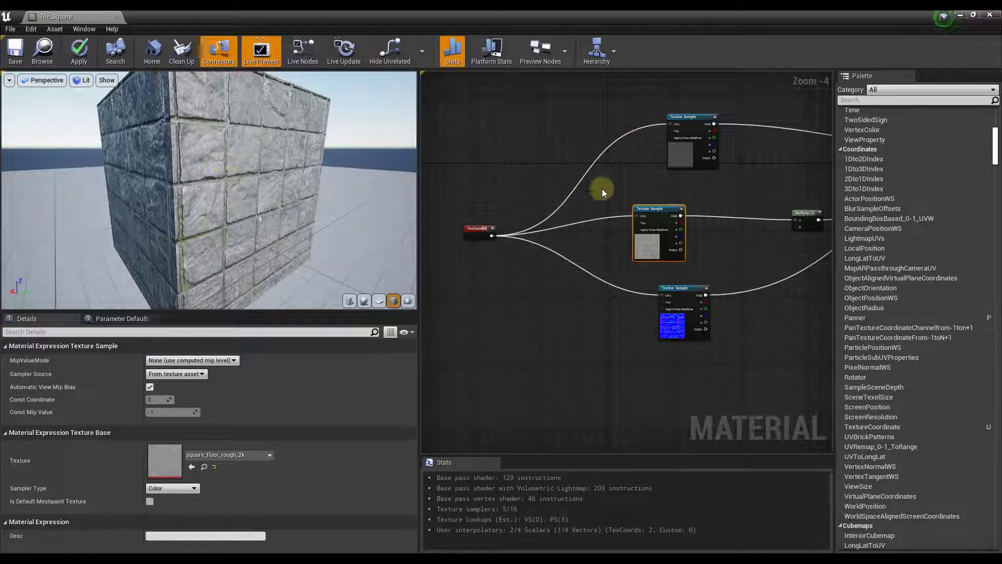
# Set the TexCoord node's UTiling and VTiling to 0.5 for all three connected textures
pyautogui.click(482, 230)
pyautogui.click(170, 371)
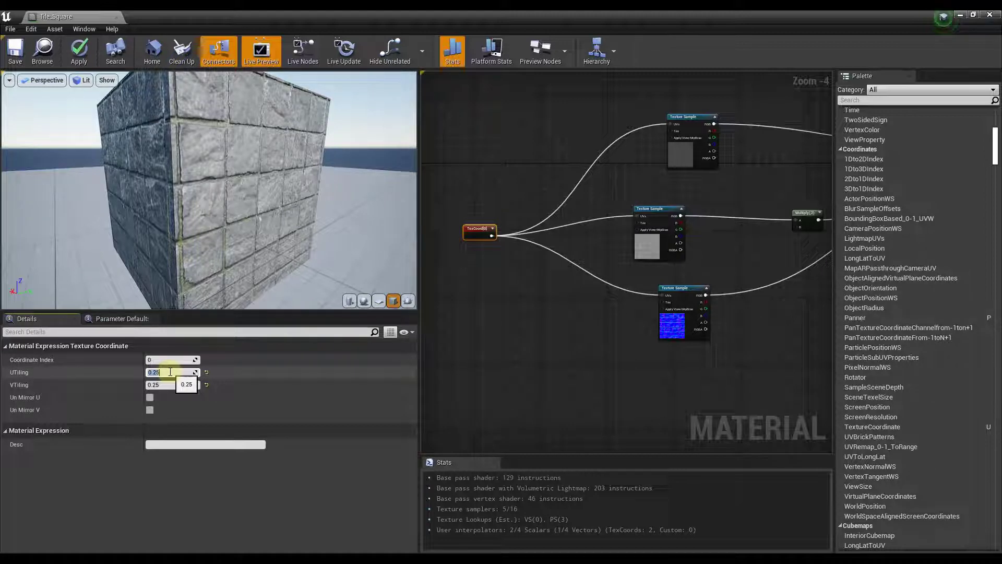
pyautogui.write('0.5')
pyautogui.press('Tab')
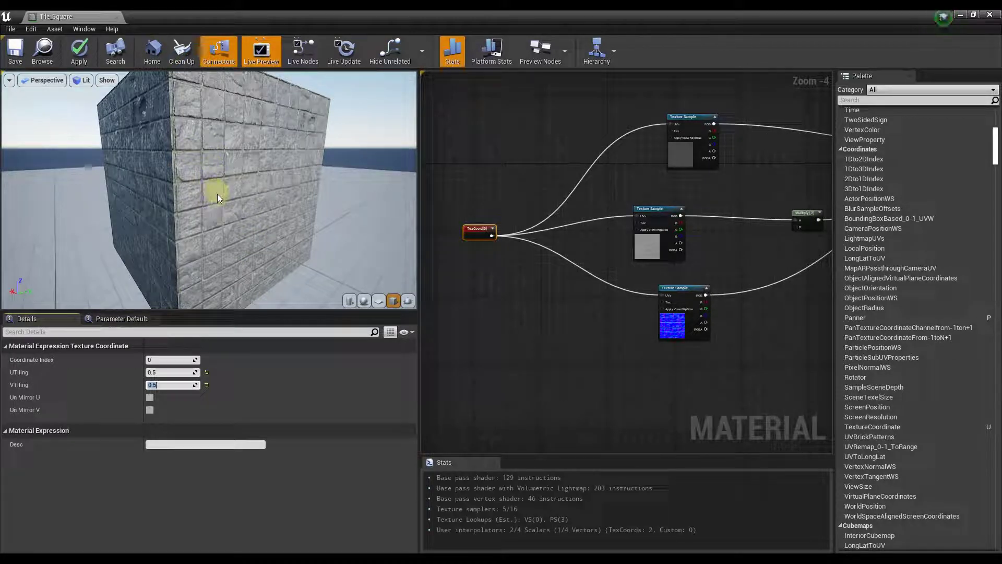
# Save the Tile_Square material, move its editor aside and view the rescaled tiles on the preview mesh in the level
pyautogui.click(15, 50)
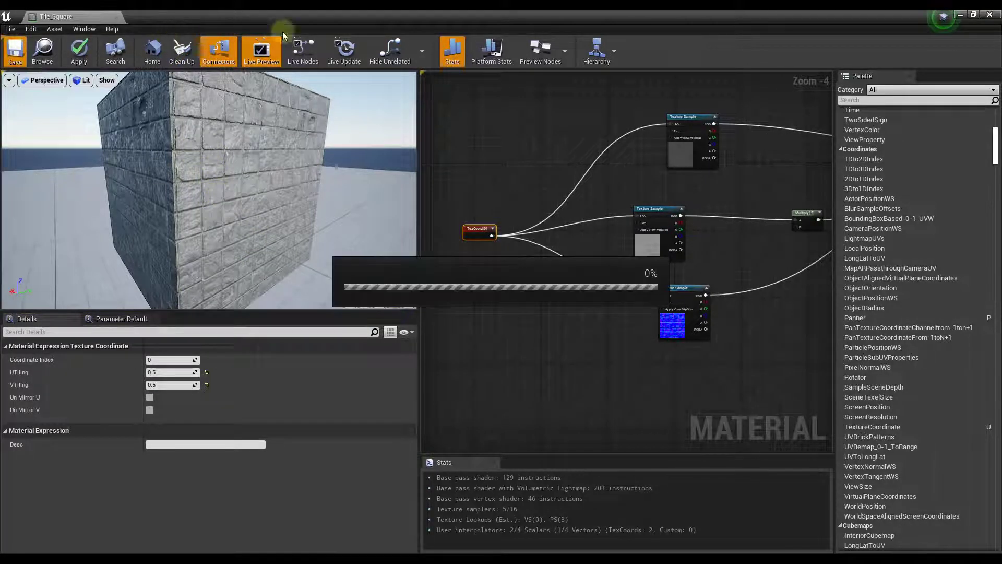
pyautogui.moveTo(432, 16); pyautogui.dragTo(0, 115)
pyautogui.click(416, 221)
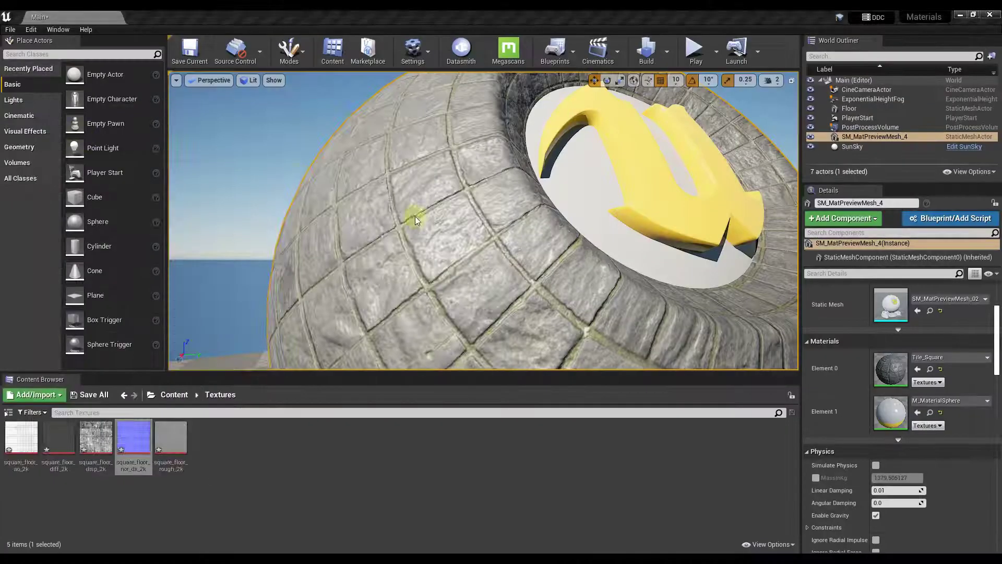
pyautogui.moveTo(416, 221); pyautogui.dragTo(517, 386)
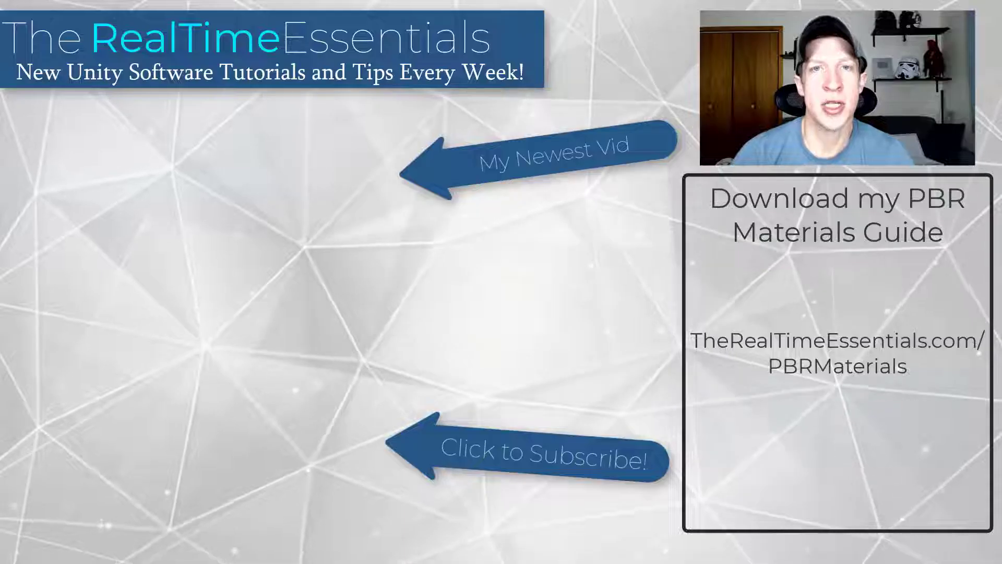